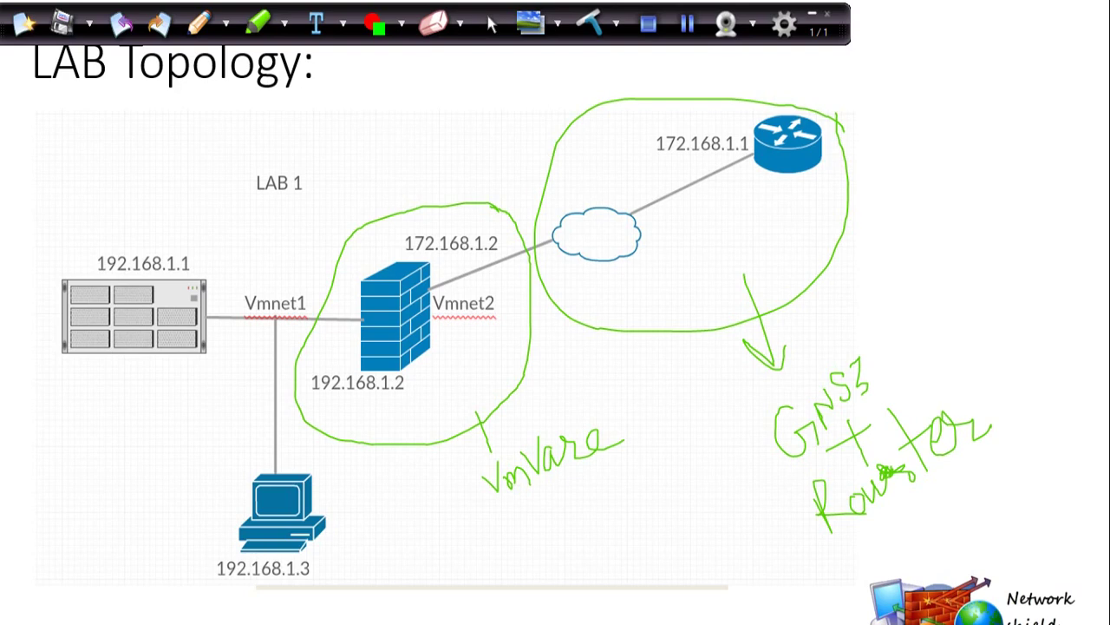
- Loop the server, PC and firewall together with the pen and bring up pen colour choices
mouse_move(465, 118)
left_mouse_down()
mouse_move(168, 108)
mouse_move(130, 501)
mouse_move(602, 274)
mouse_move(425, 107)
left_mouse_up()
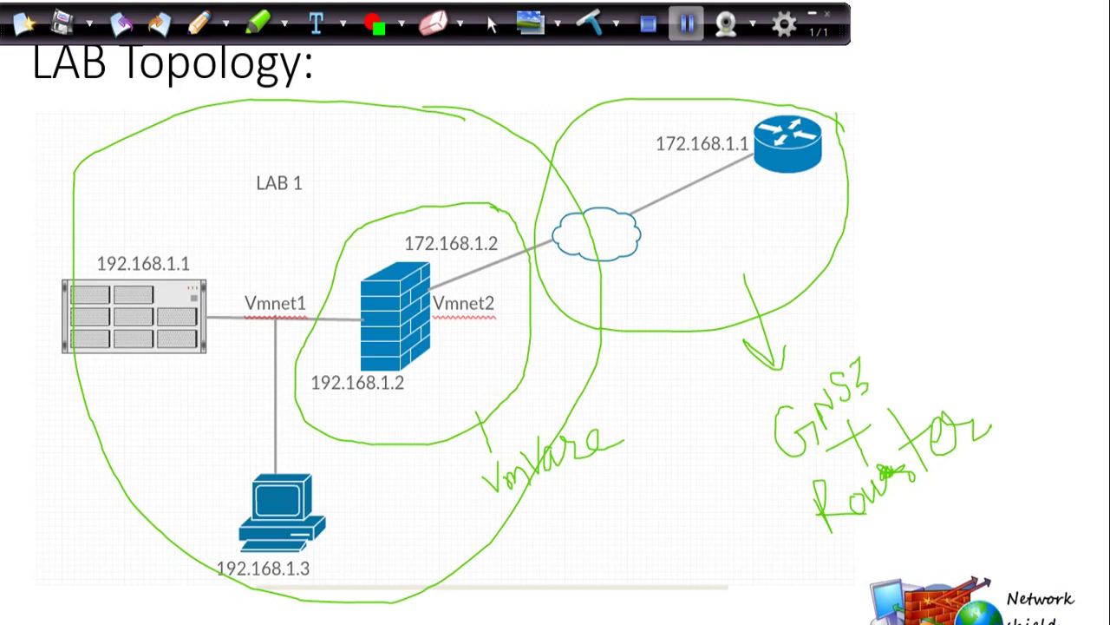
left_click(812, 14)
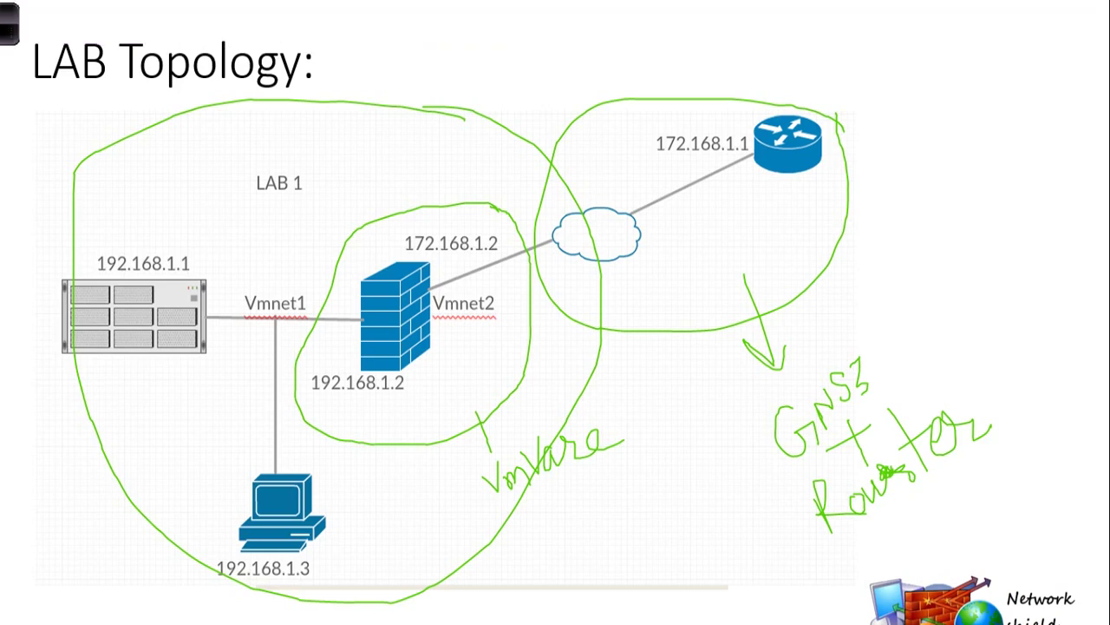
right_click(251, 212)
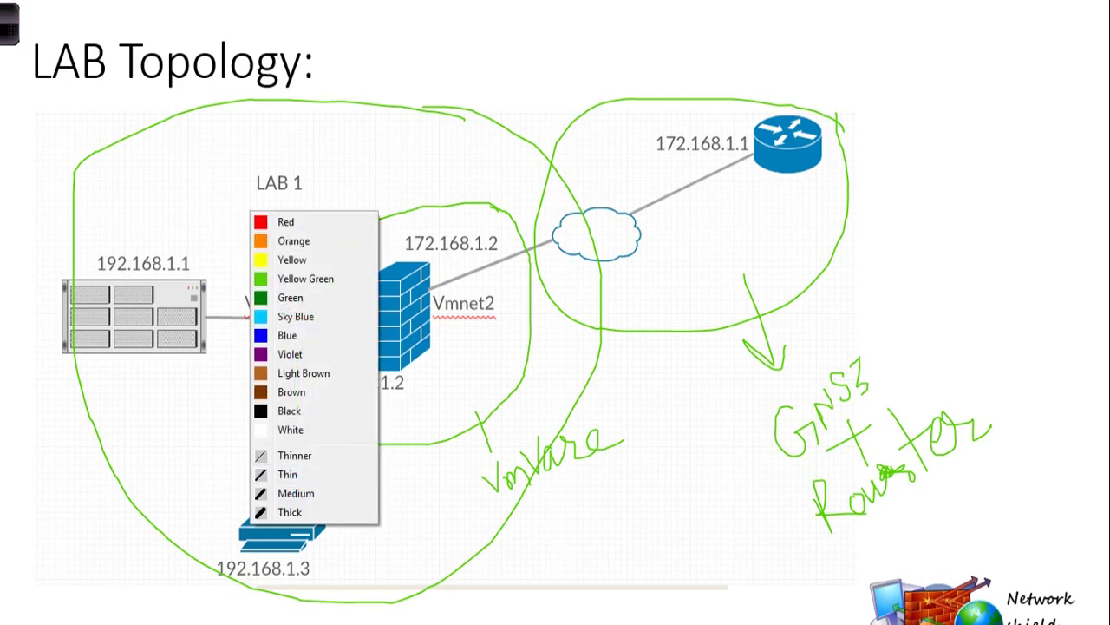
mouse_move(512, 611)
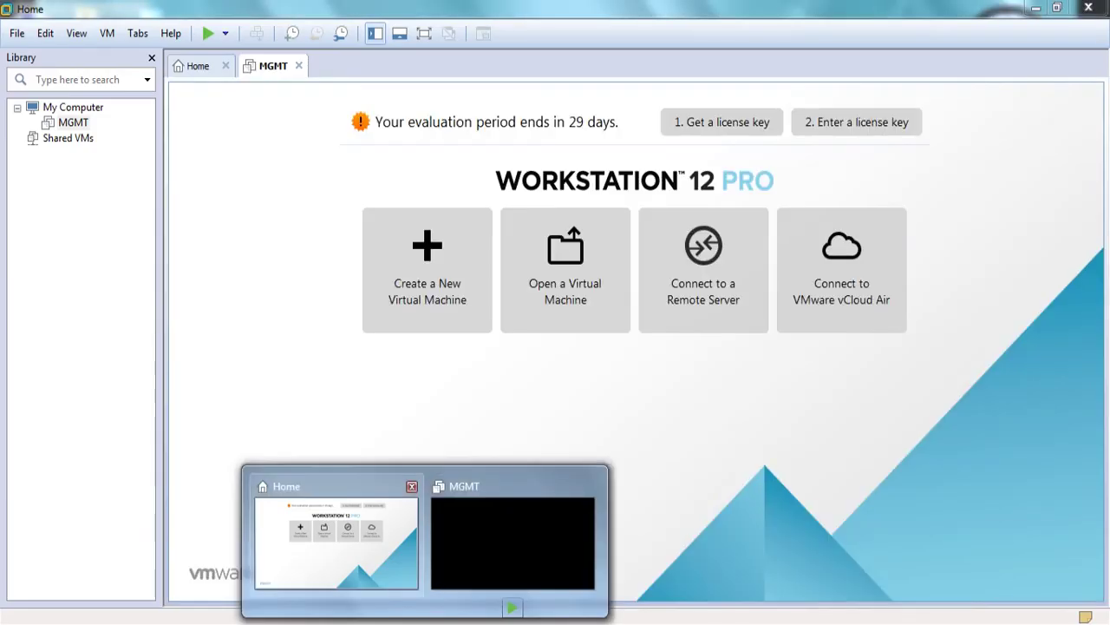
- Return to VMware Workstation, view the MGMT machine's summary and clear the annotations
left_click(337, 538)
left_click(270, 65)
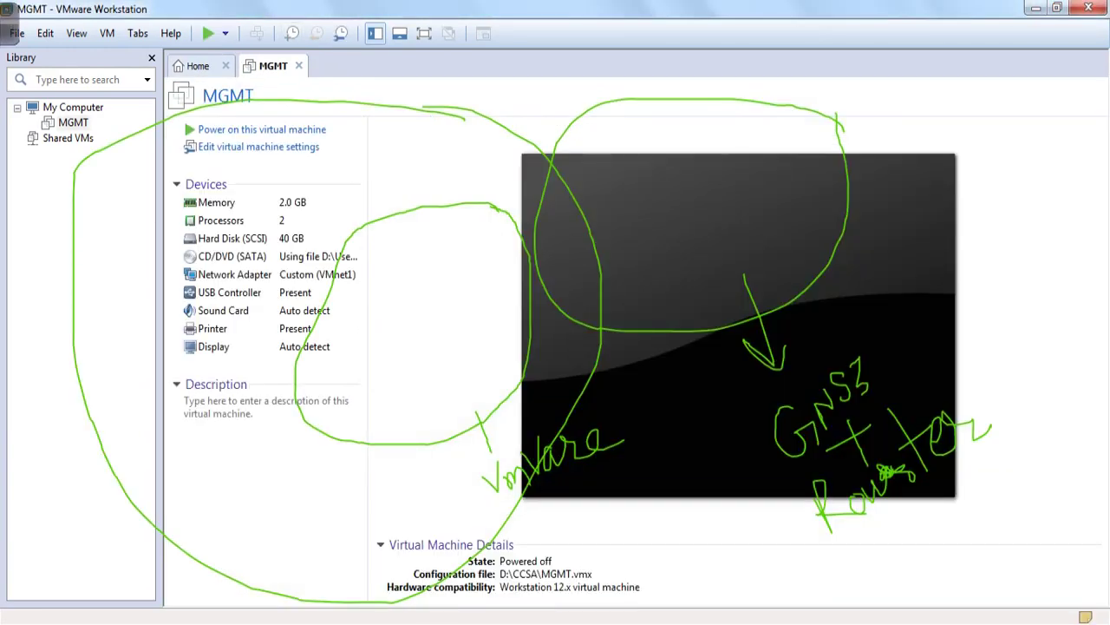
mouse_move(7, 33)
left_click(590, 24)
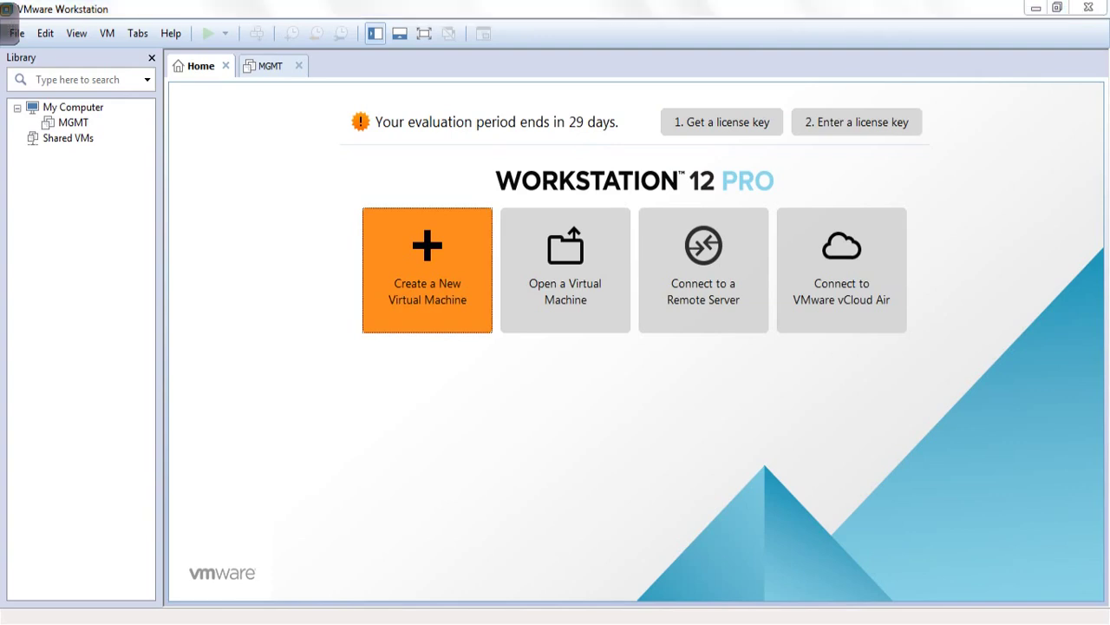
- Start a Typical new virtual machine installing from the Check Point Gaia ISO image
key("ctrl+n")
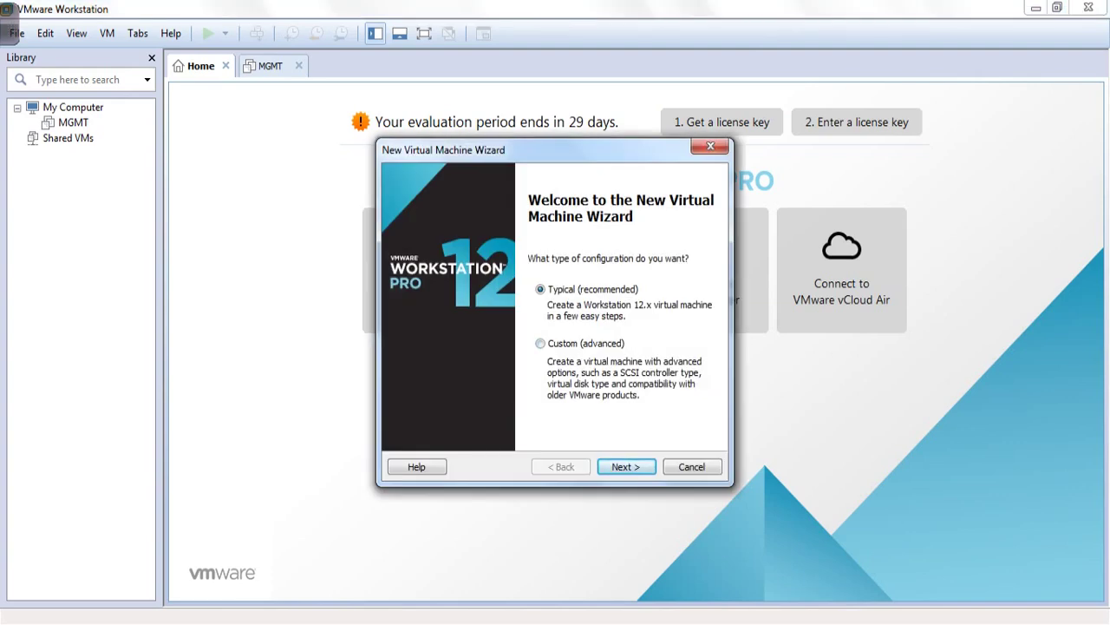
key("Return")
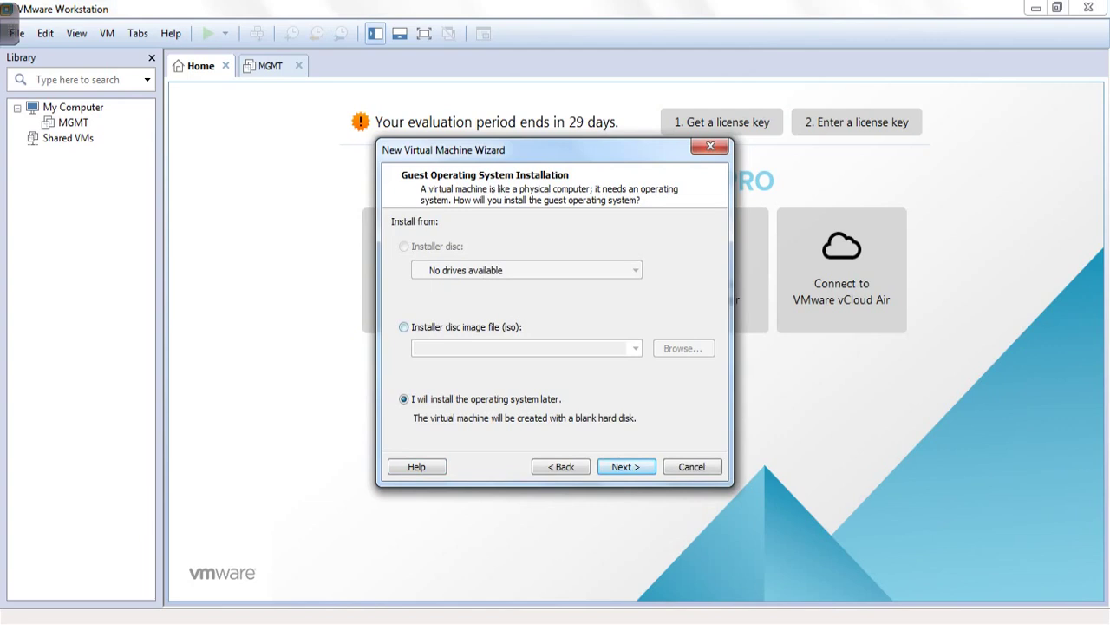
key("alt+m")
key("alt+r")
left_click(573, 316)
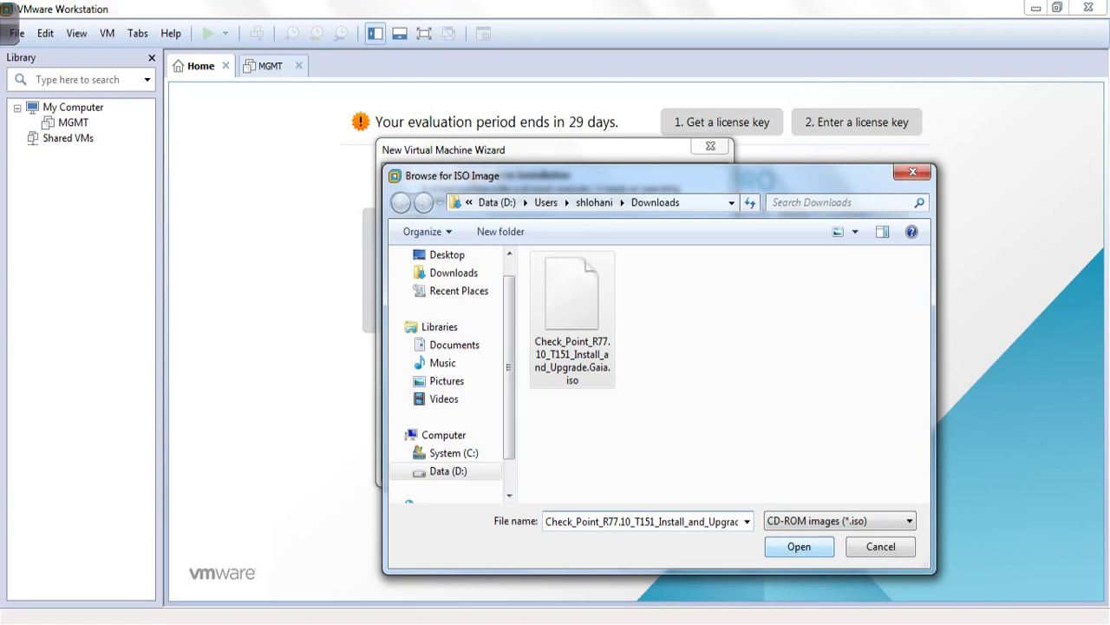
key("Return")
key("Return")
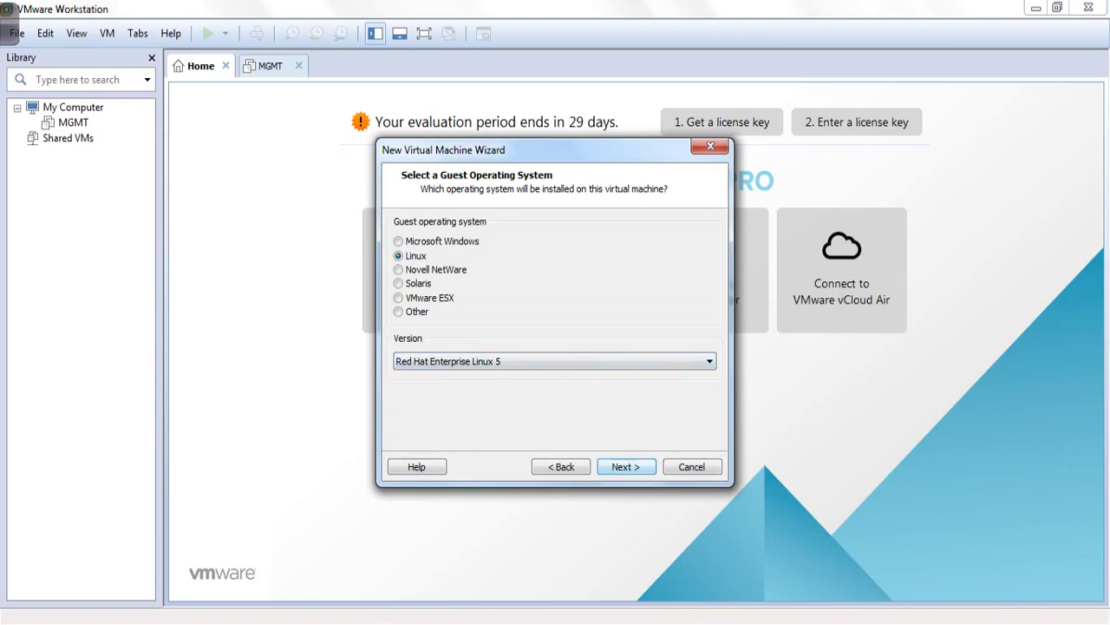
- Name the machine Gateway and store its 20 GB disk as a single file
key("Return")
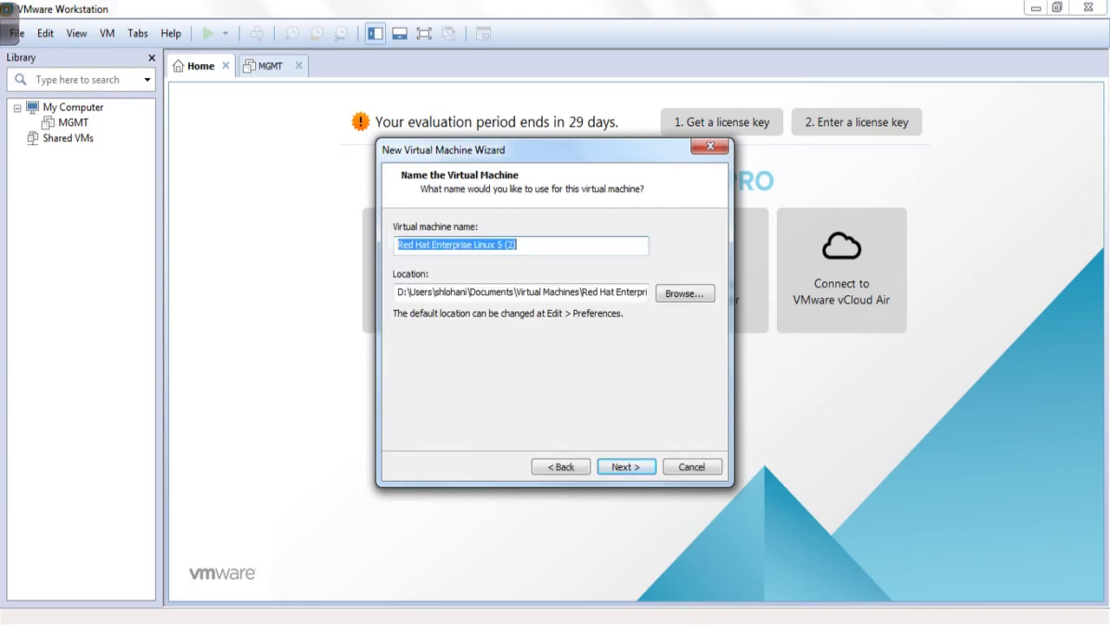
type("Gateway")
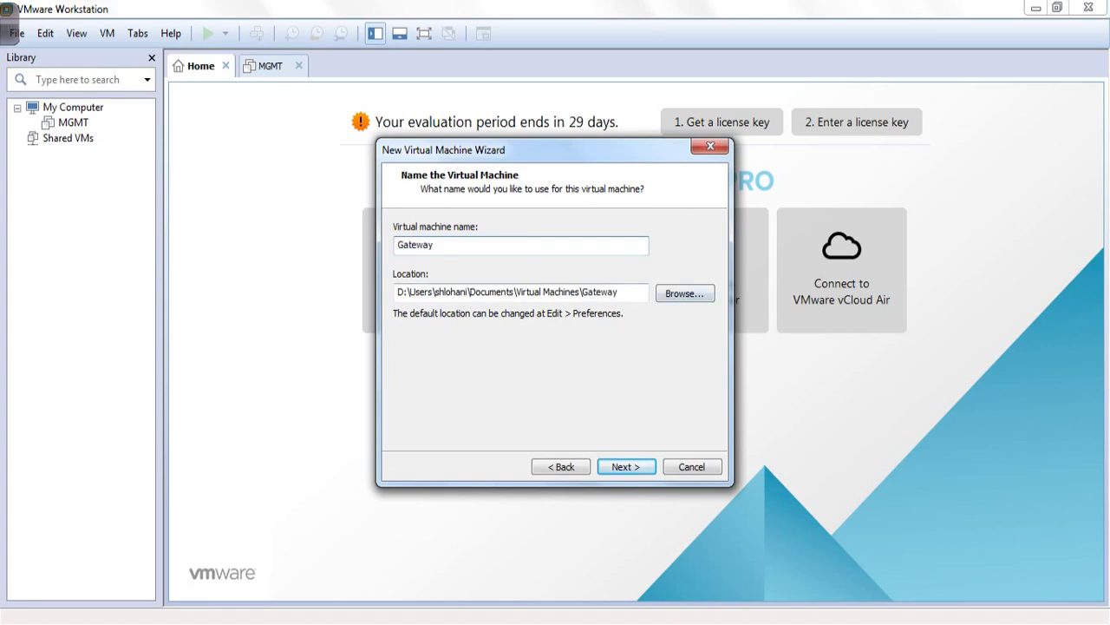
key("Return")
left_click(404, 326)
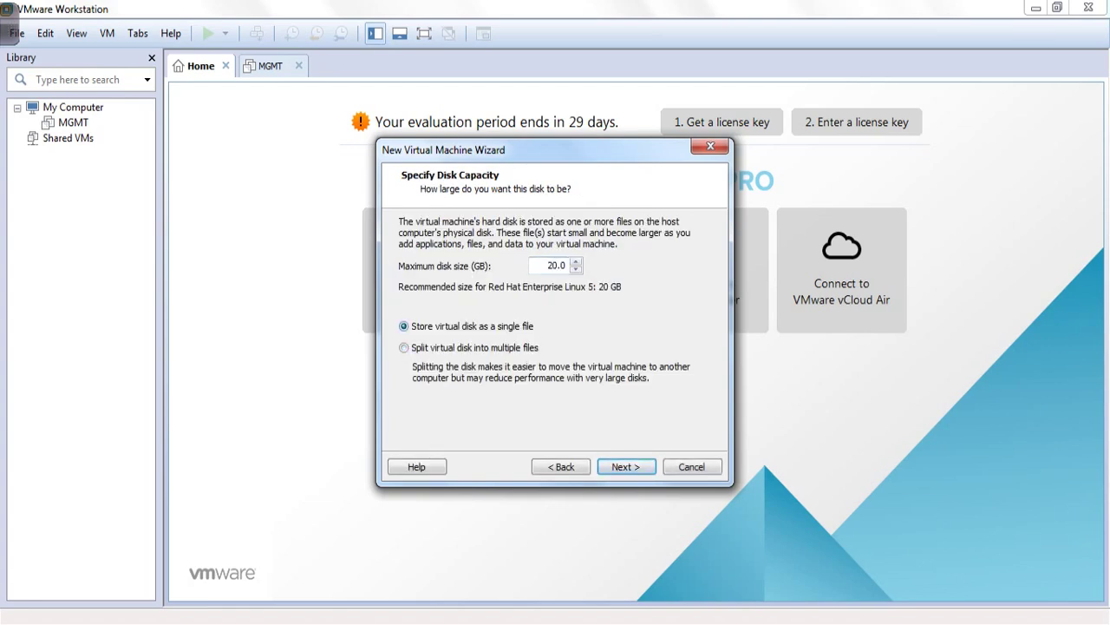
key("Return")
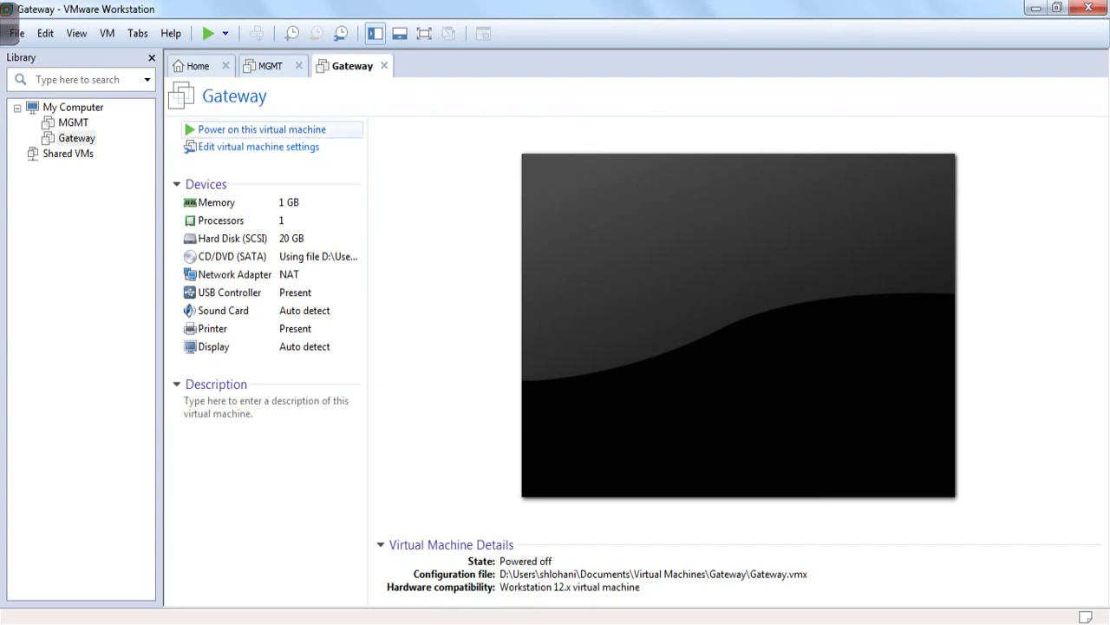
- Power on Gateway and choose 'Install Gaia on this system' from the boot menu
key("Return")
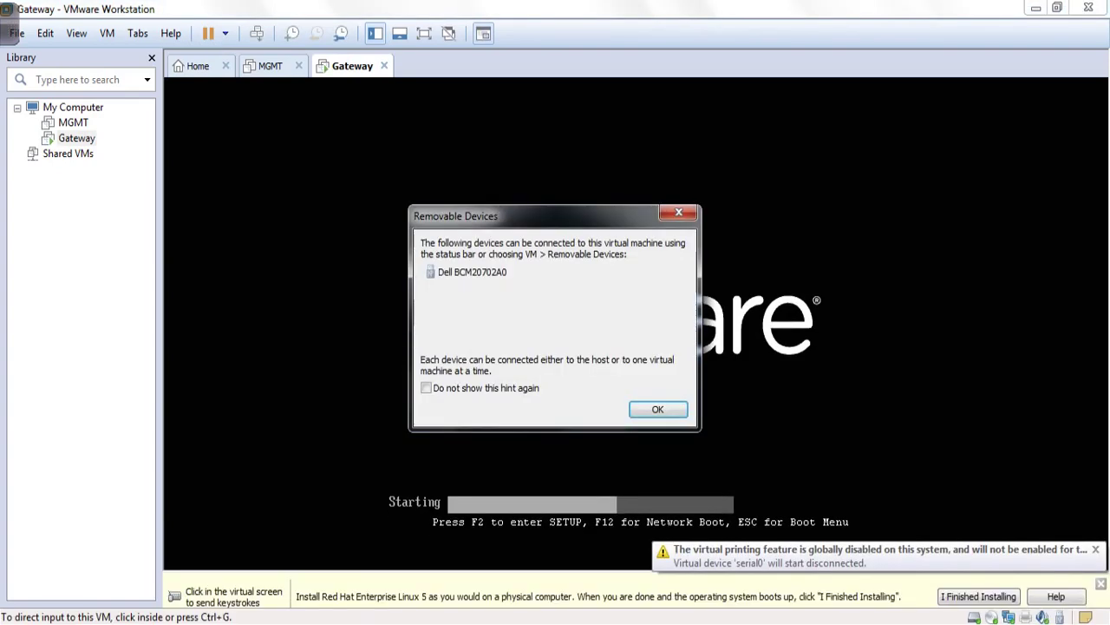
key("Return")
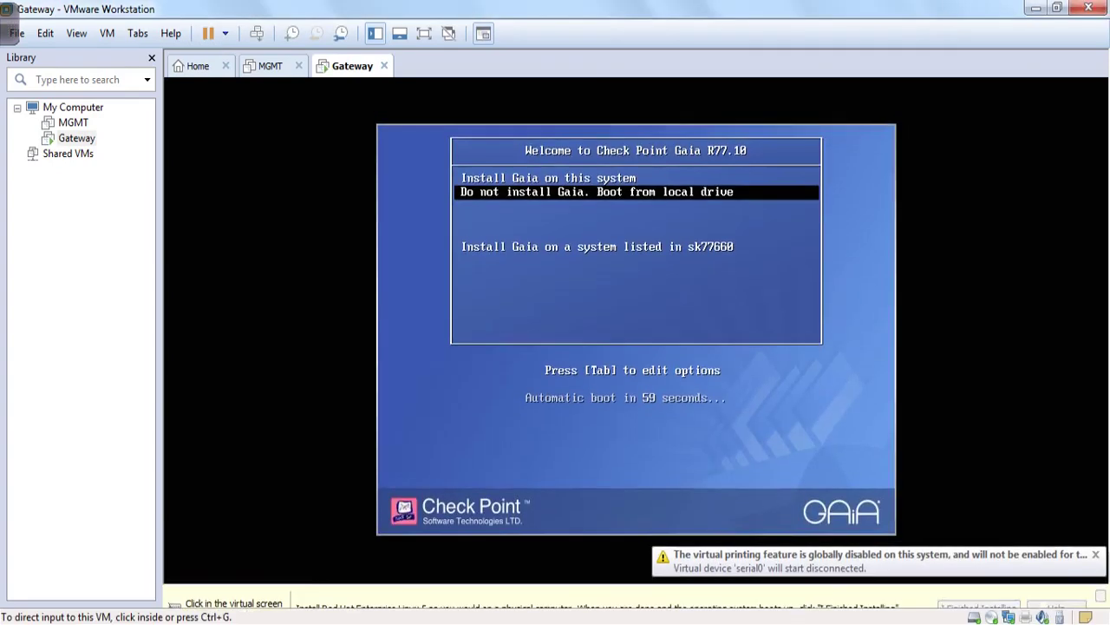
key("ctrl+g")
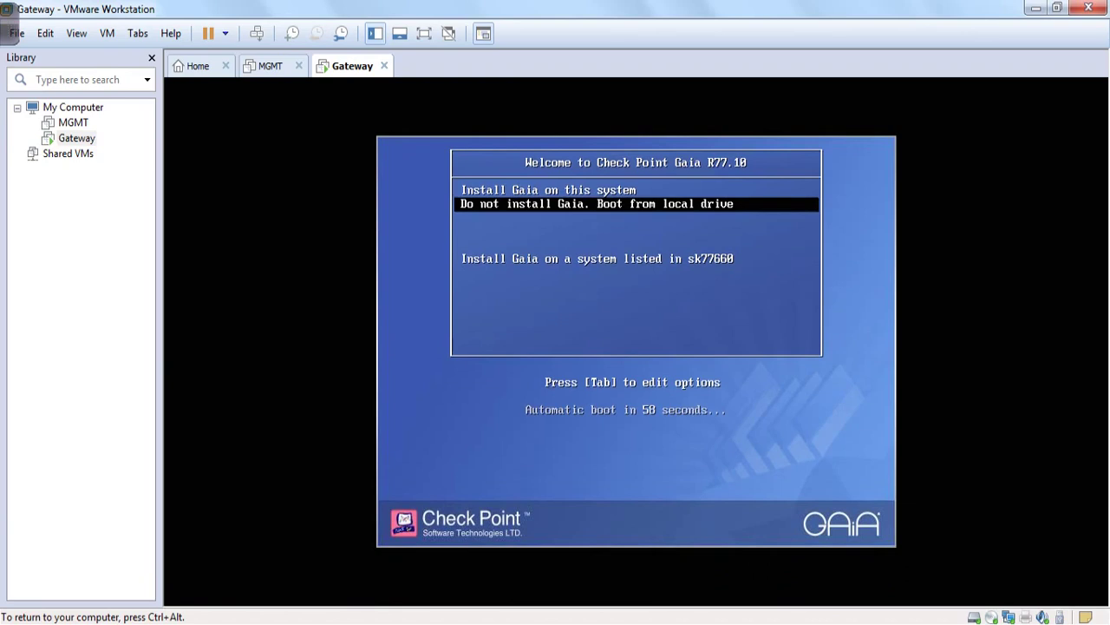
key("Up")
key("Return")
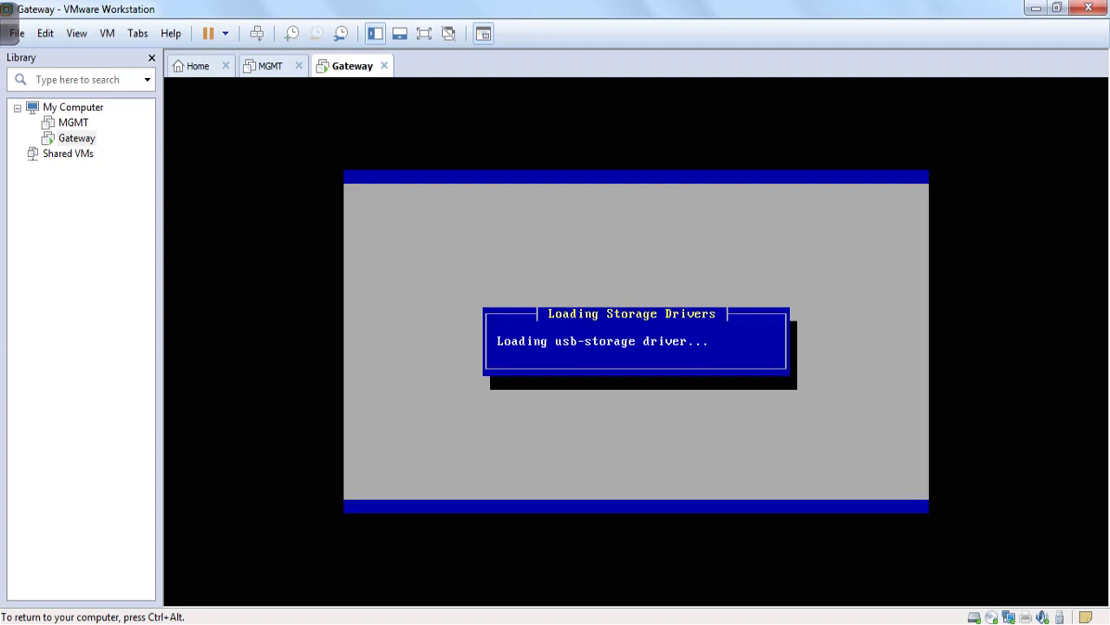
key("ctrl+alt")
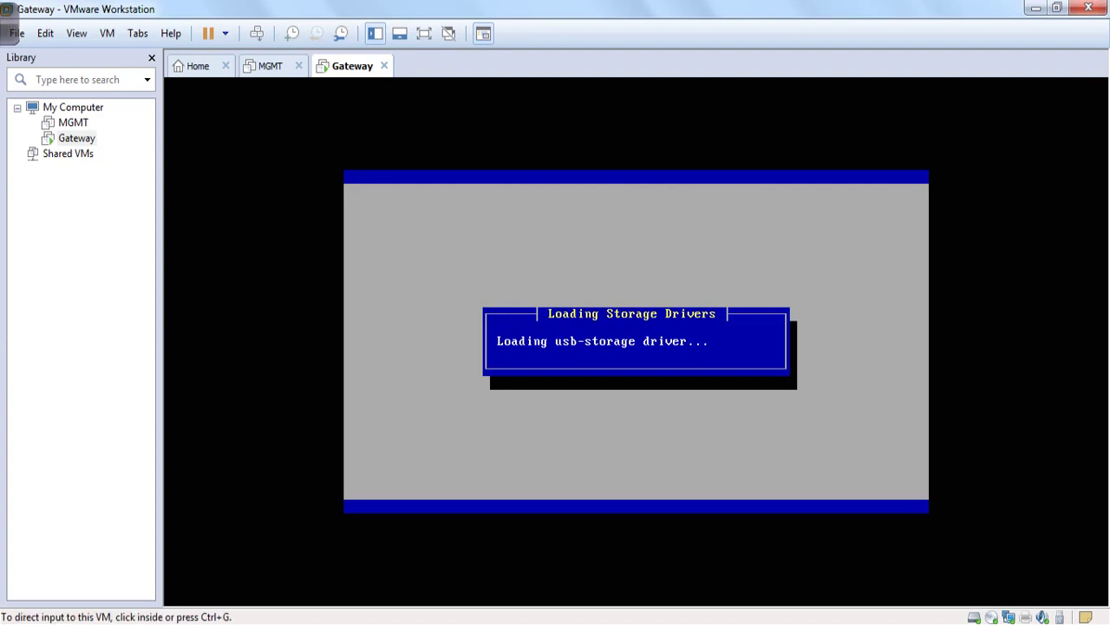
mouse_move(8, 8)
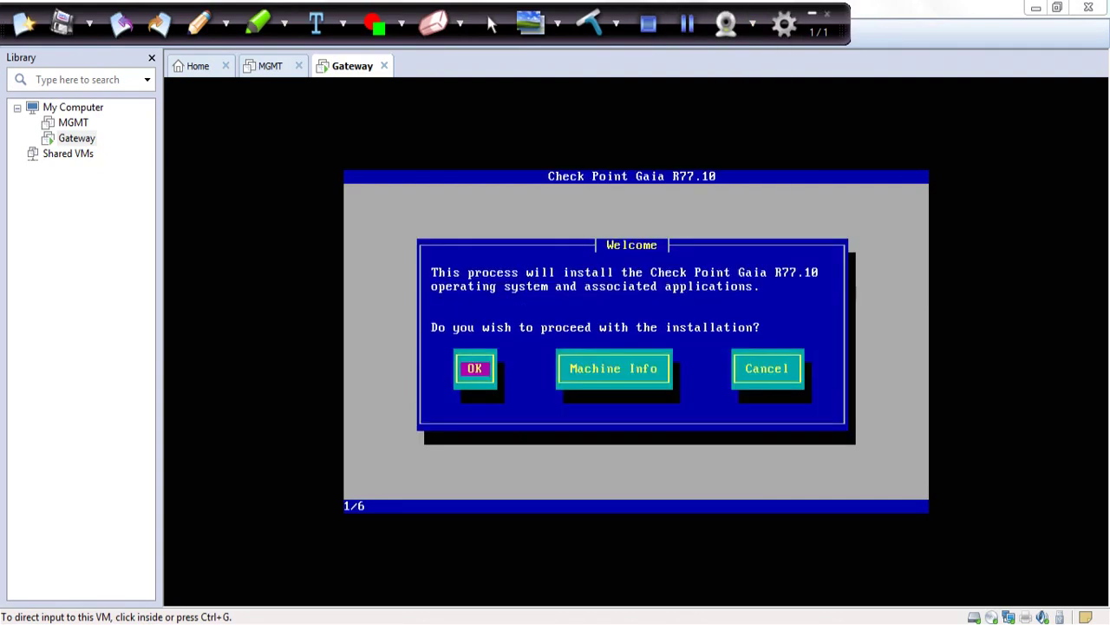
key("ctrl+g")
- Proceed past Welcome, keep the US keyboard layout and accept the proposed partitions
key("Return")
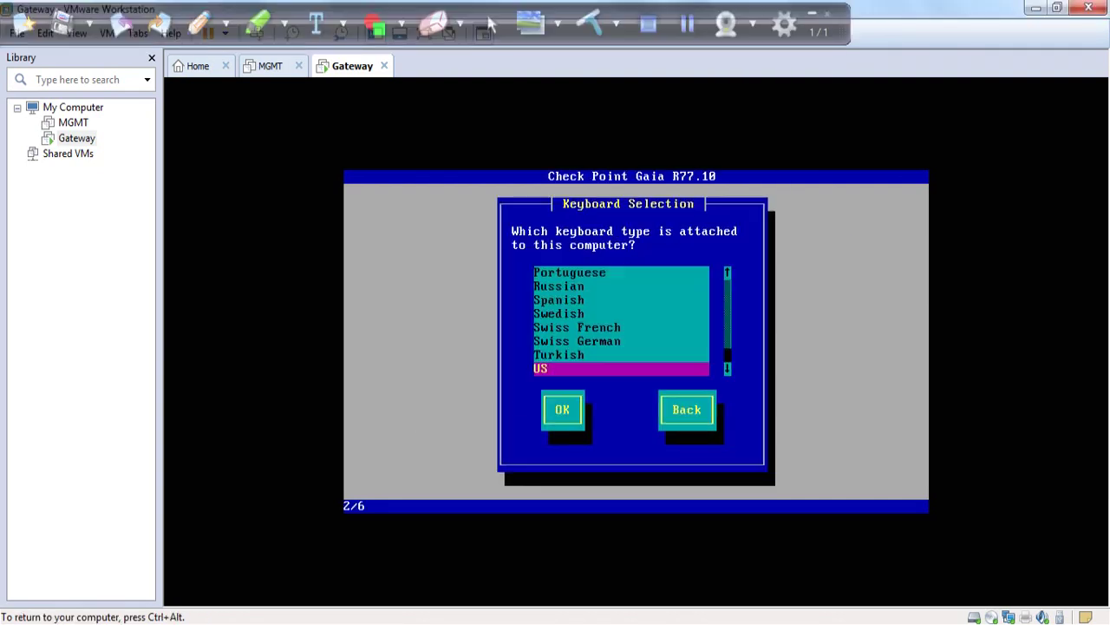
key("Return")
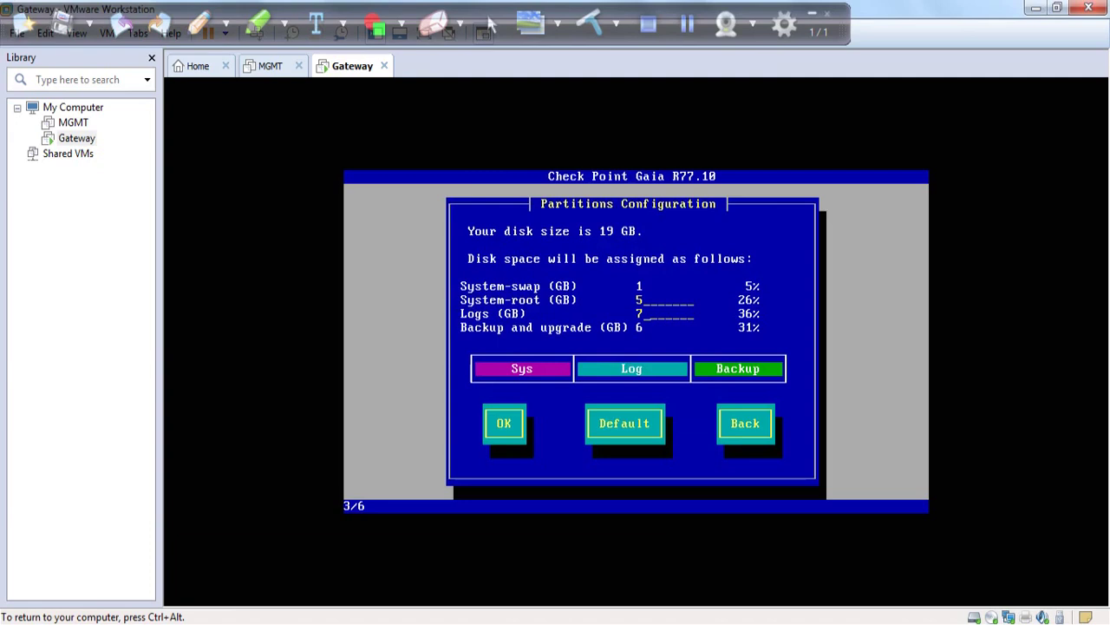
key("Tab")
key("Return")
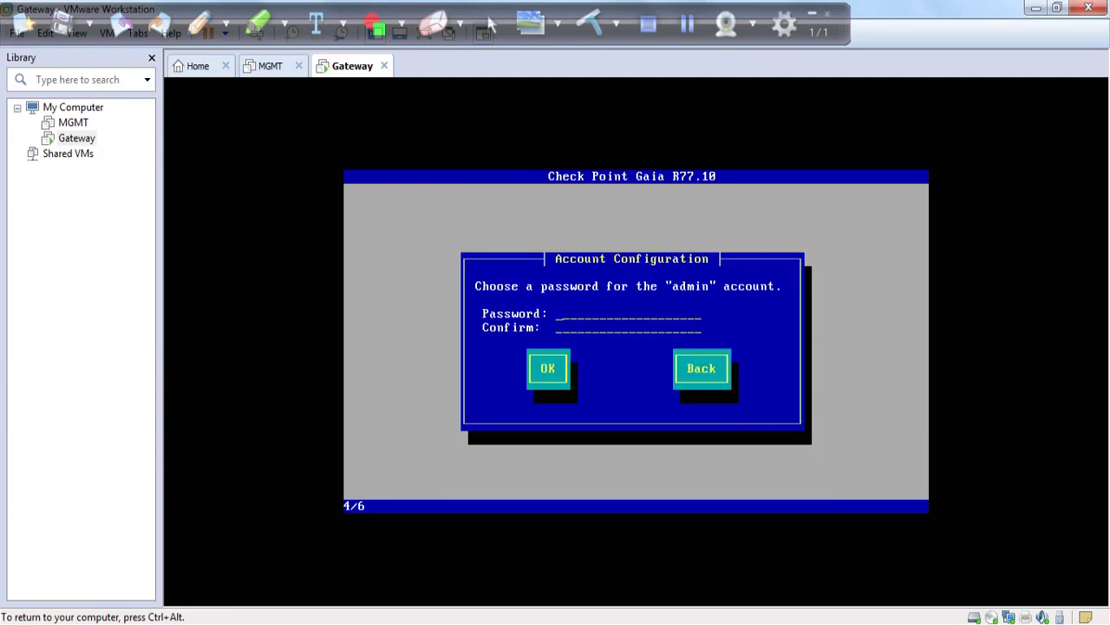
- Enter and confirm the admin password, then clear the last octet of eth0's IP
type("*******")
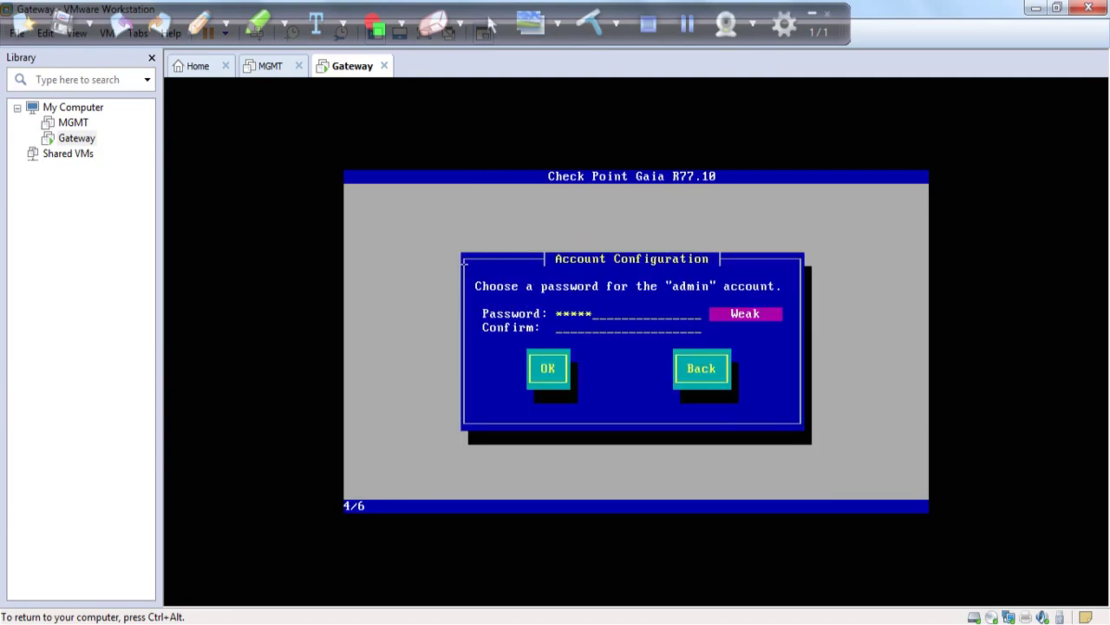
key("BackSpace")
key("BackSpace")
key("BackSpace")
key("BackSpace")
key("BackSpace")
key("BackSpace")
key("BackSpace")
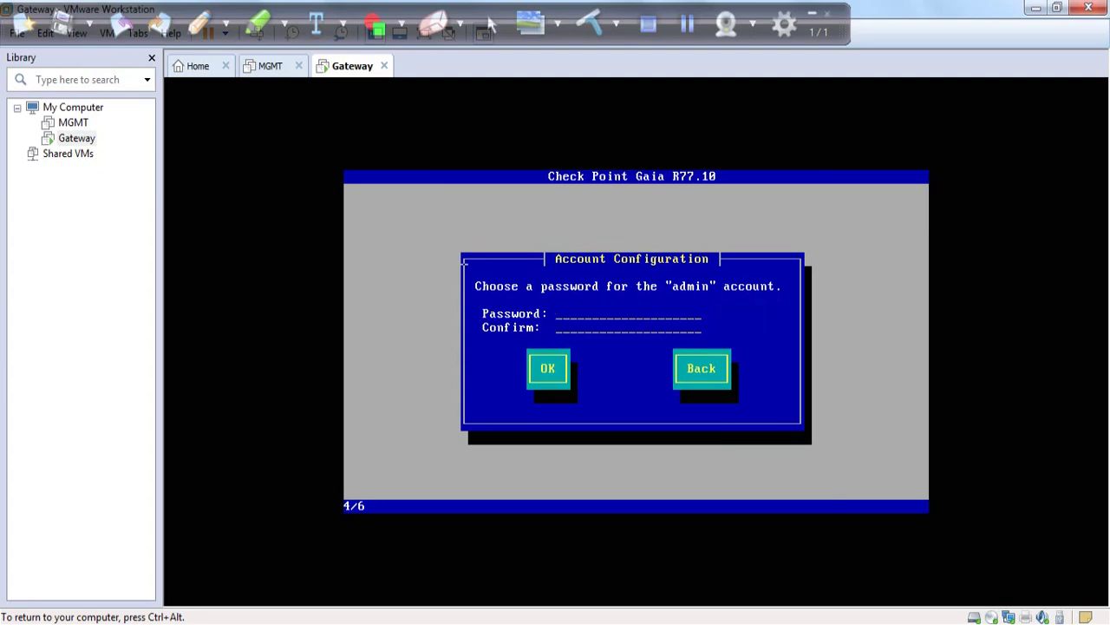
type("**********")
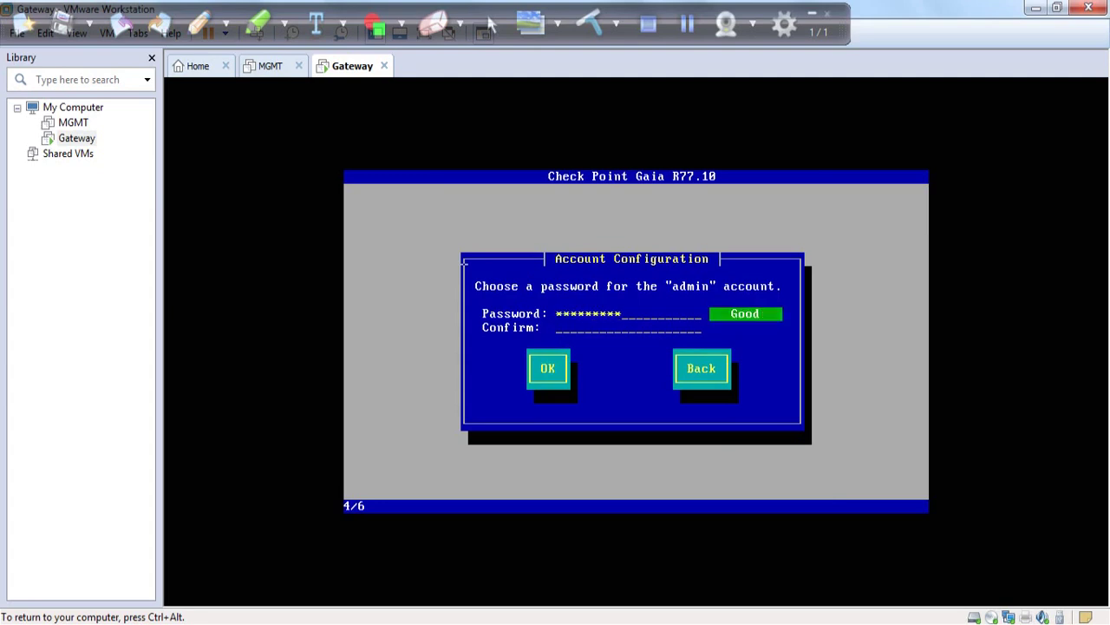
type("**********")
key("Tab")
key("Return")
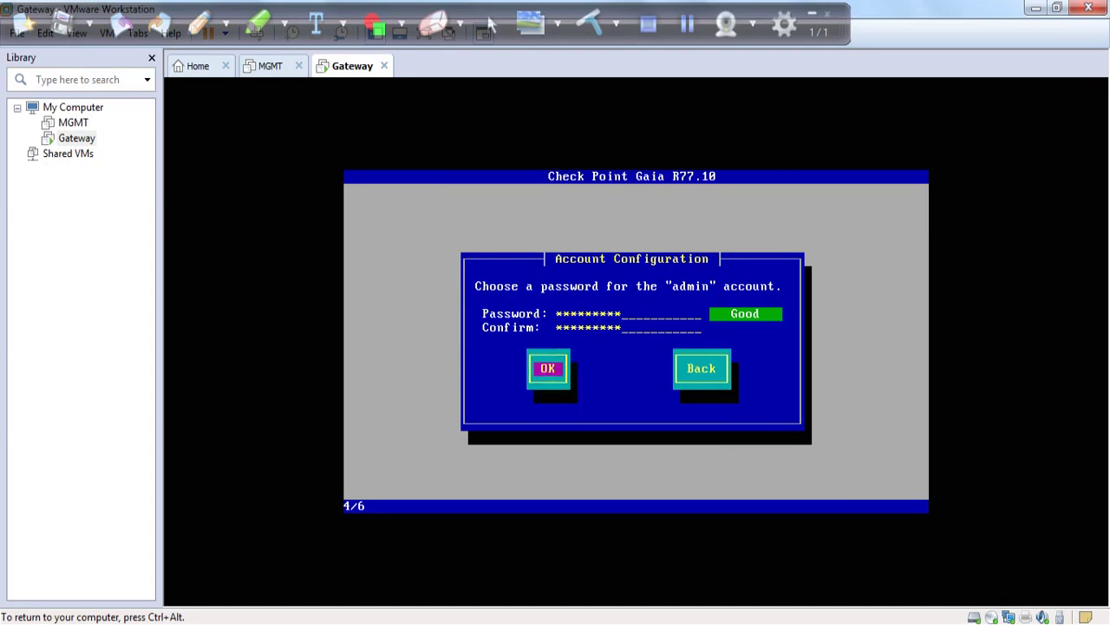
key("BackSpace")
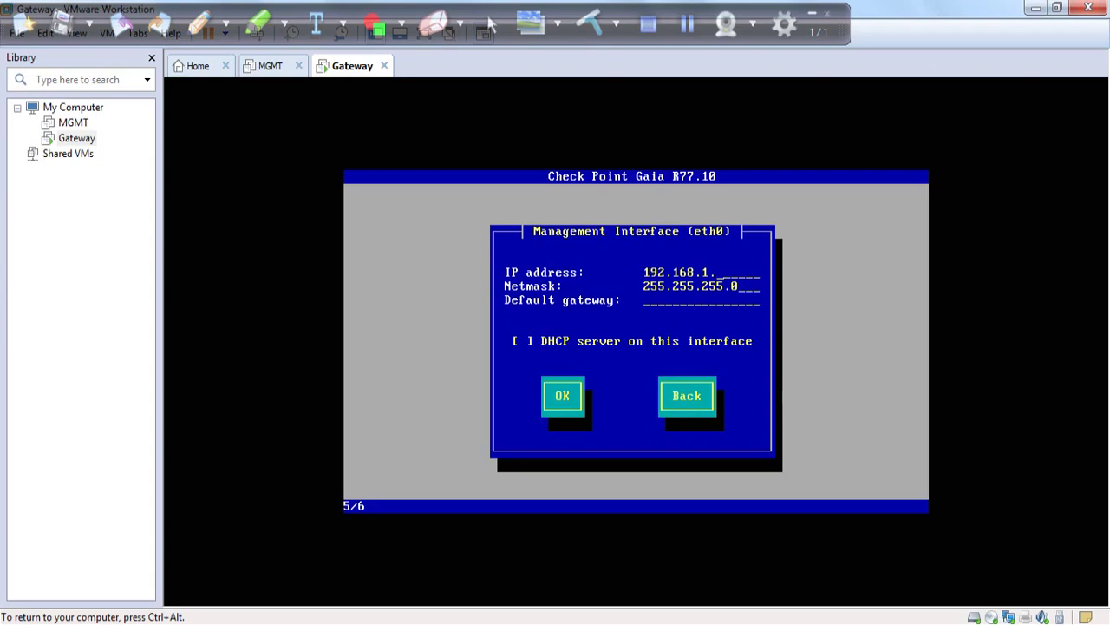
key("ctrl+alt")
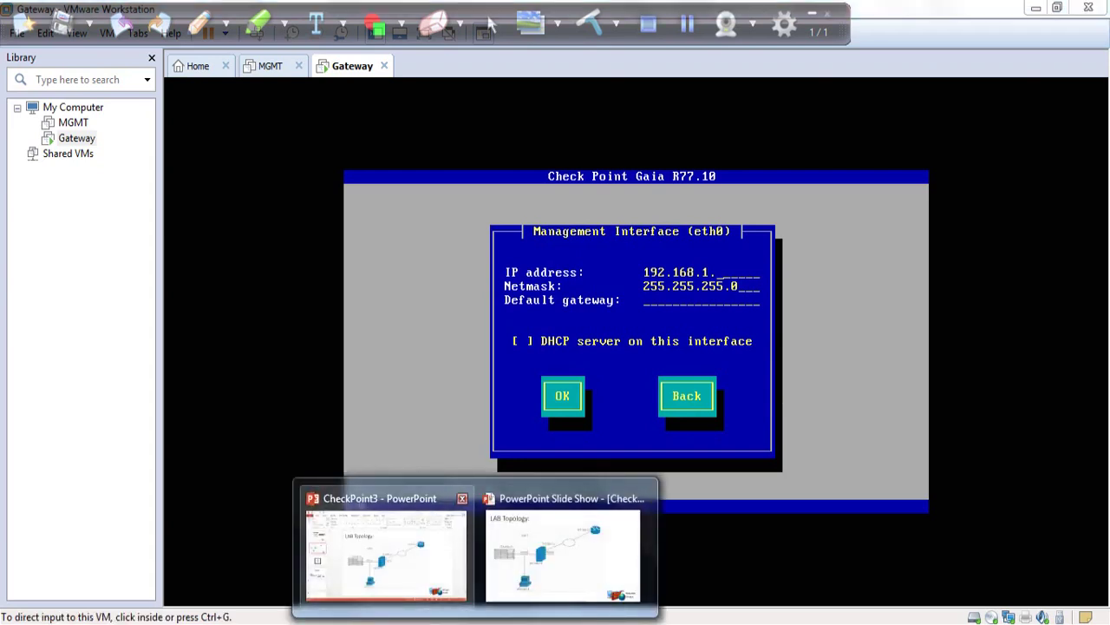
left_click(570, 547)
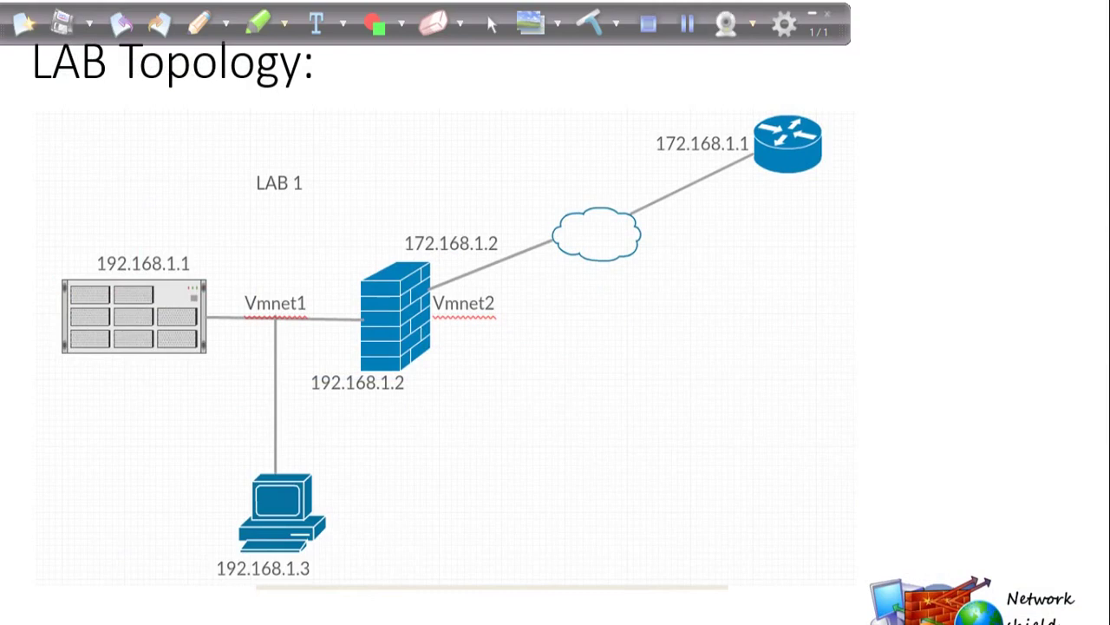
- Circle 192.168.1.2 on the slide and draw an arrow from it to Vmnet1
mouse_move(410, 387)
left_mouse_down()
mouse_move(328, 350)
mouse_move(351, 425)
mouse_move(415, 382)
left_mouse_up()
mouse_move(330, 352)
left_mouse_down()
mouse_move(306, 322)
mouse_move(306, 341)
mouse_move(318, 325)
left_mouse_up()
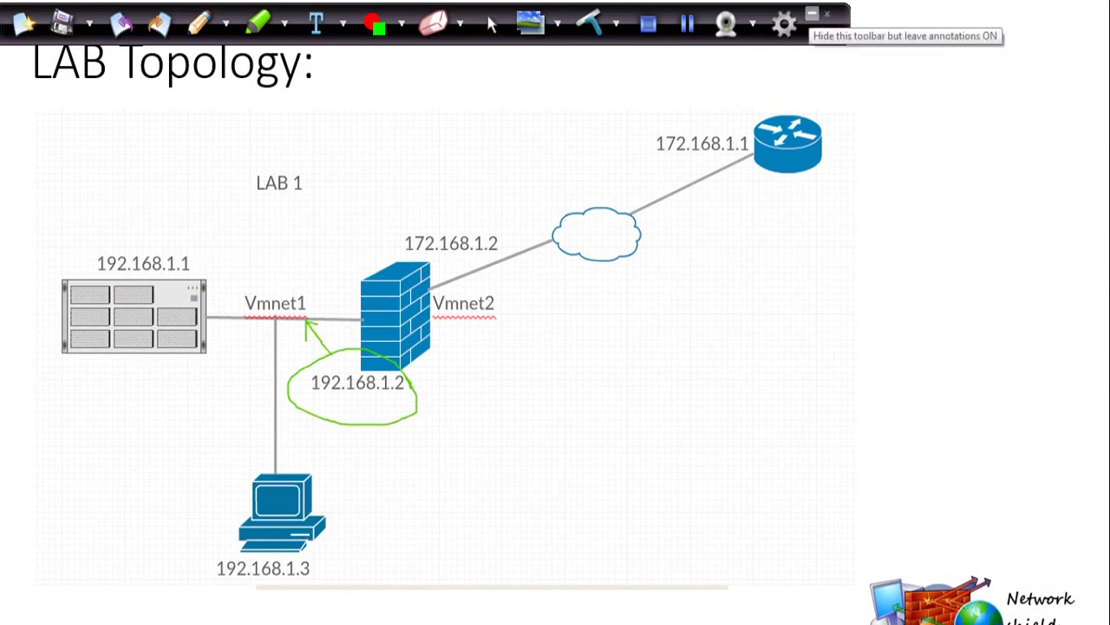
left_click(812, 14)
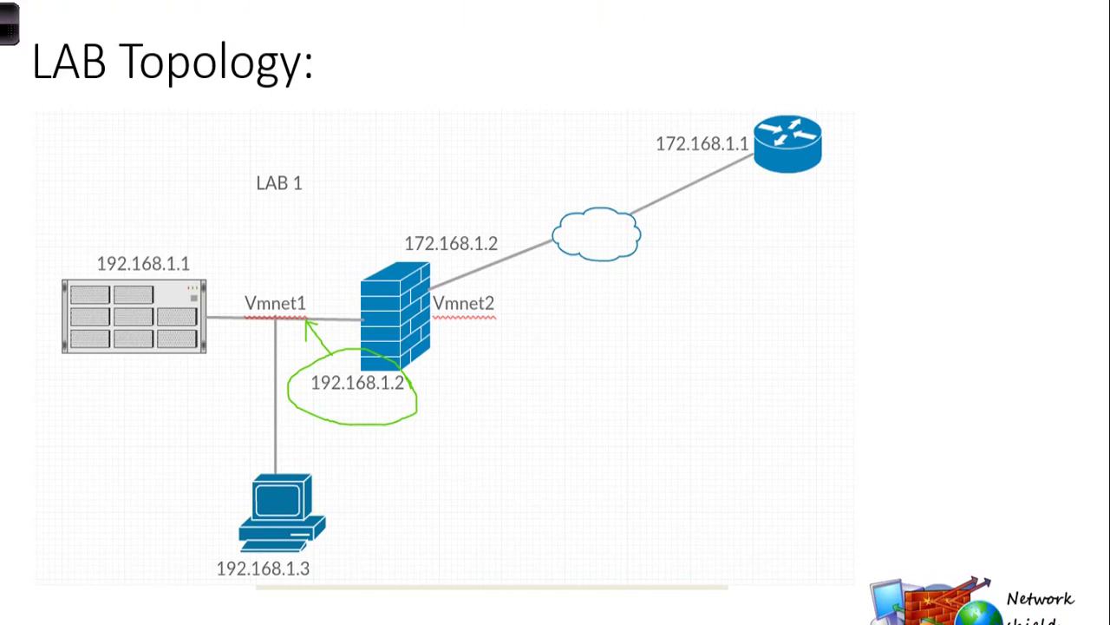
left_click(598, 529)
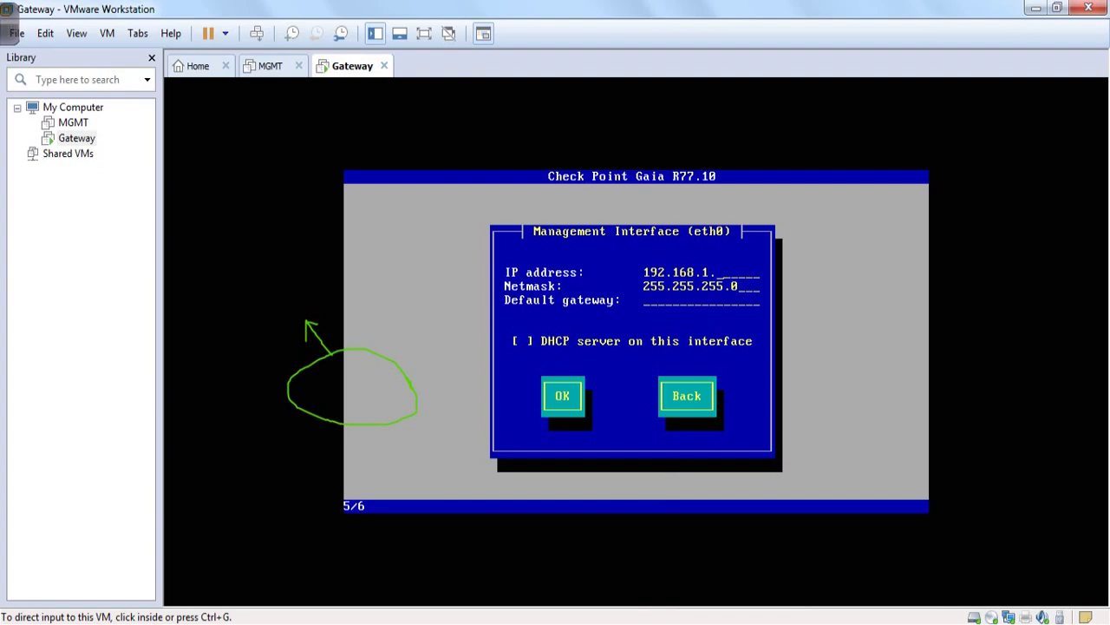
left_click(381, 547)
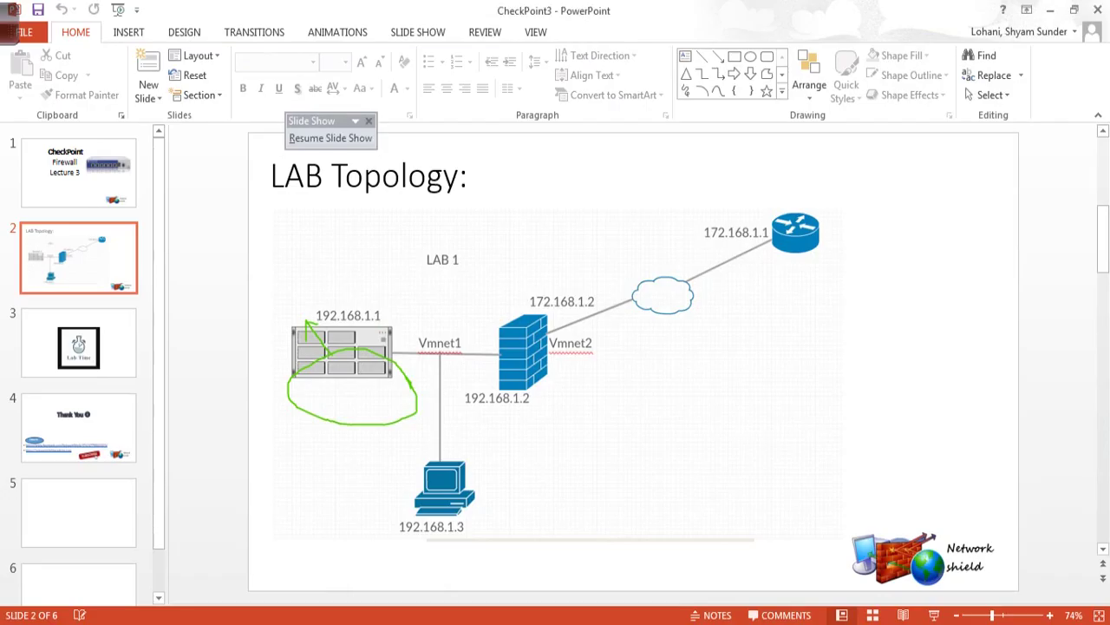
key("alt+Tab")
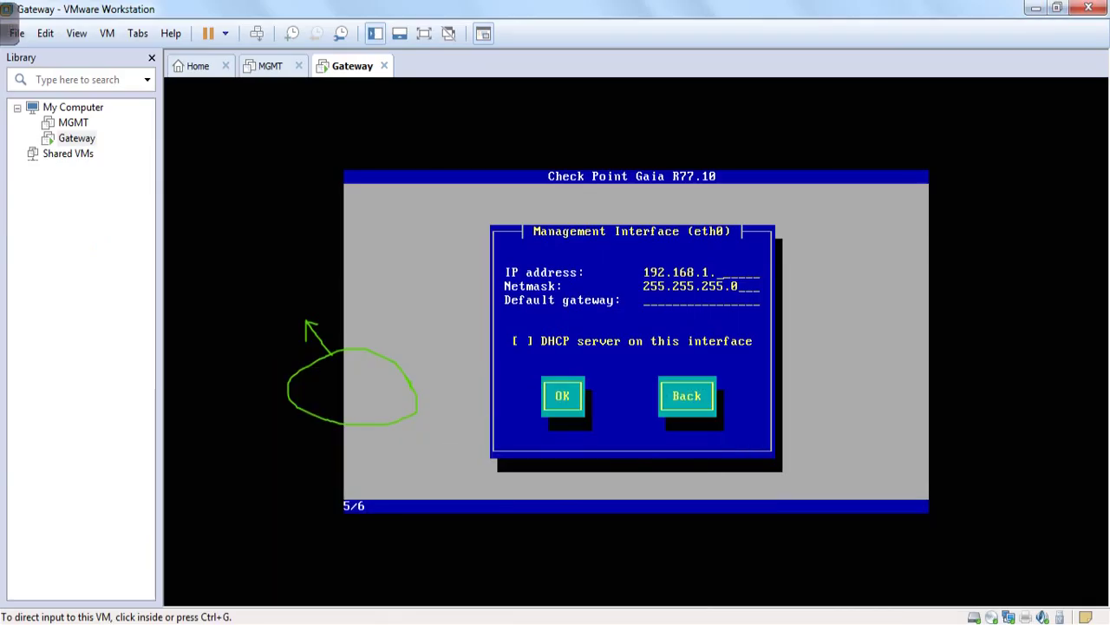
- Set eth0 to 192.168.1.2 with default gateway 192.168.1.254
key("ctrl+g")
type("2")
key("Tab")
key("Tab")
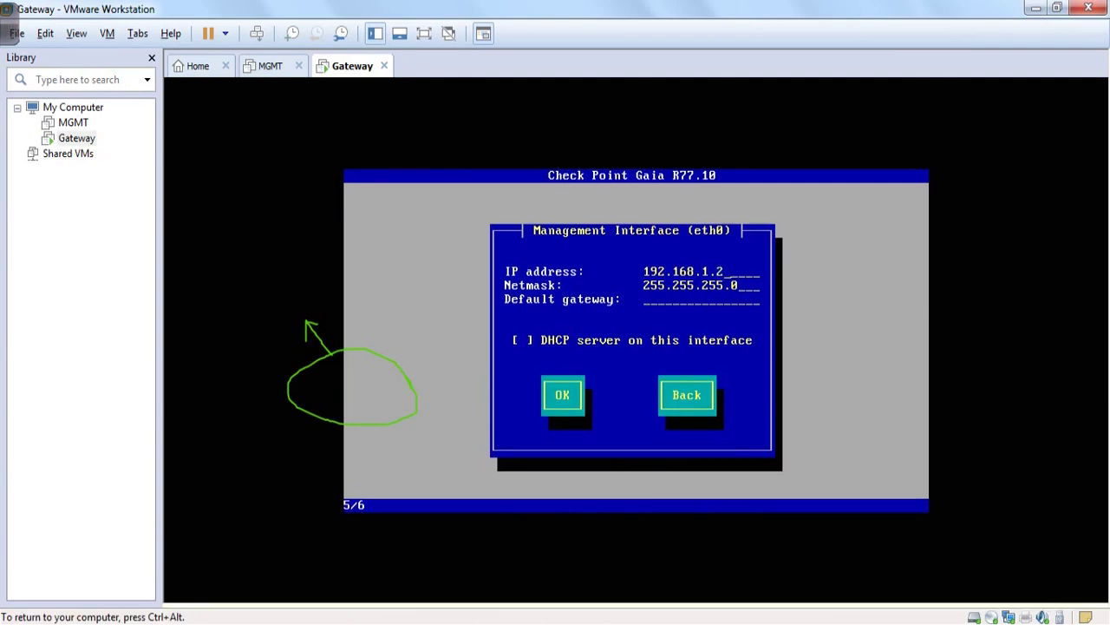
type("192.168.1.254")
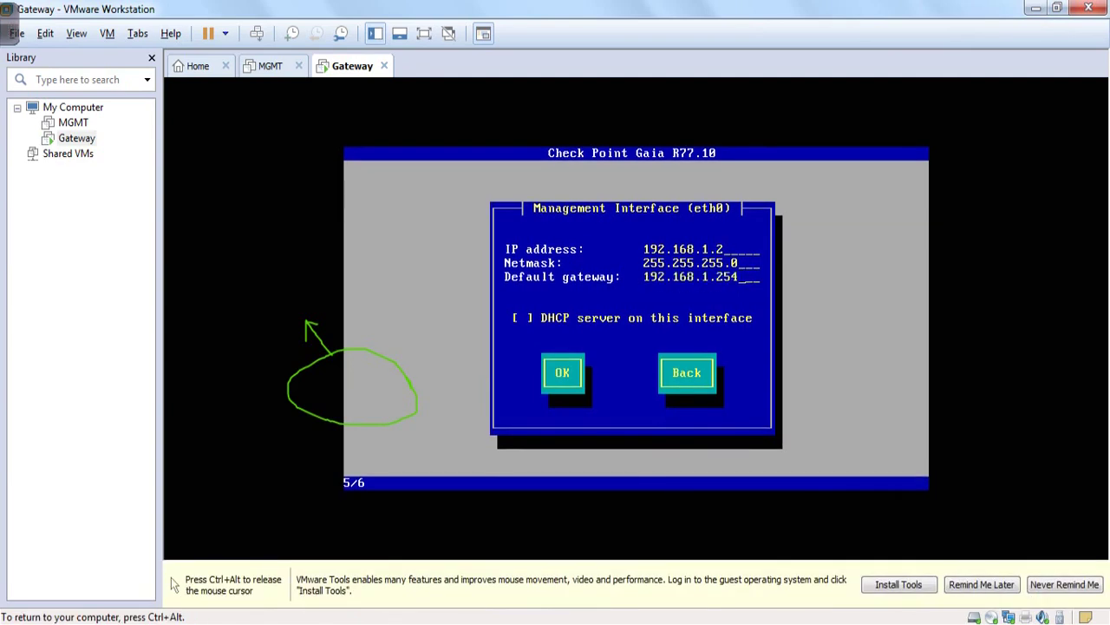
key("Tab")
key("Tab")
key("Return")
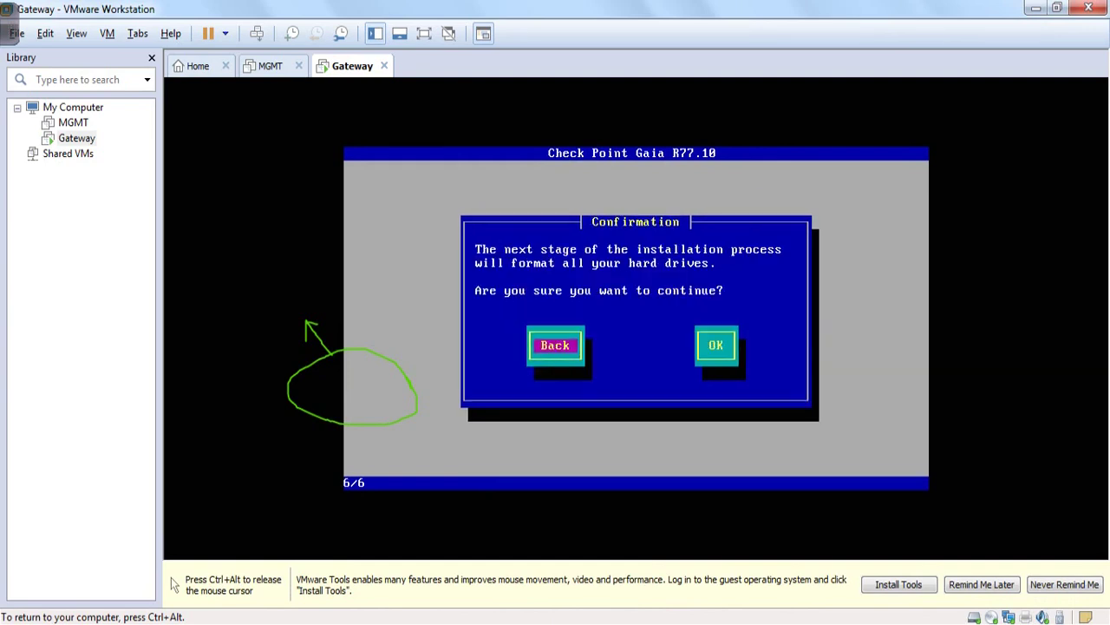
- Confirm formatting the drives and let the Gaia installation run to completion
key("Tab")
key("Return")
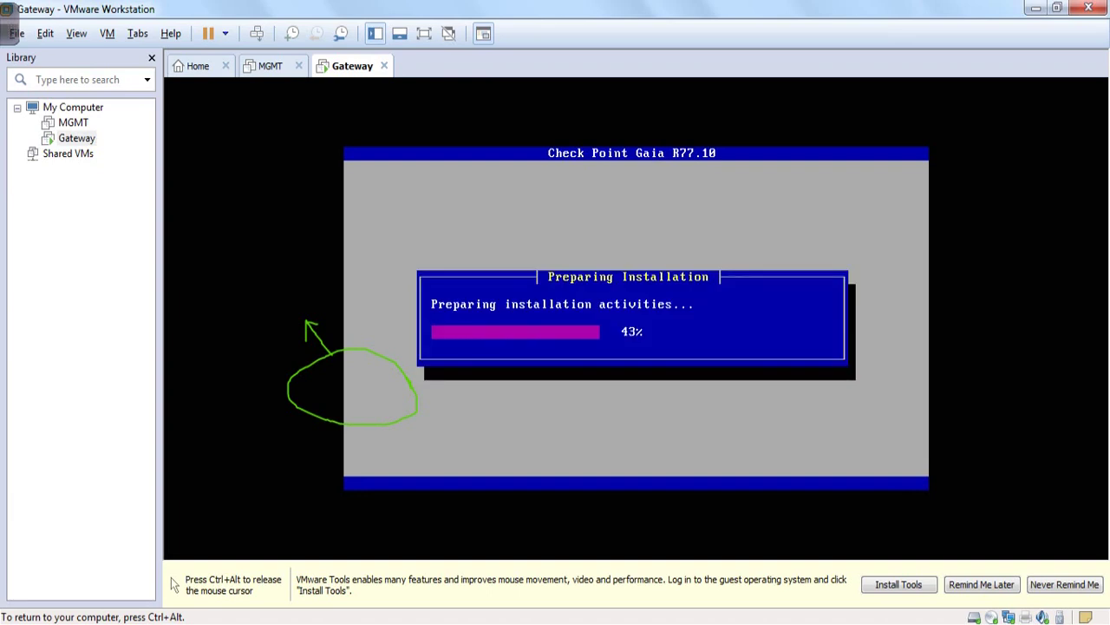
key("ctrl+alt")
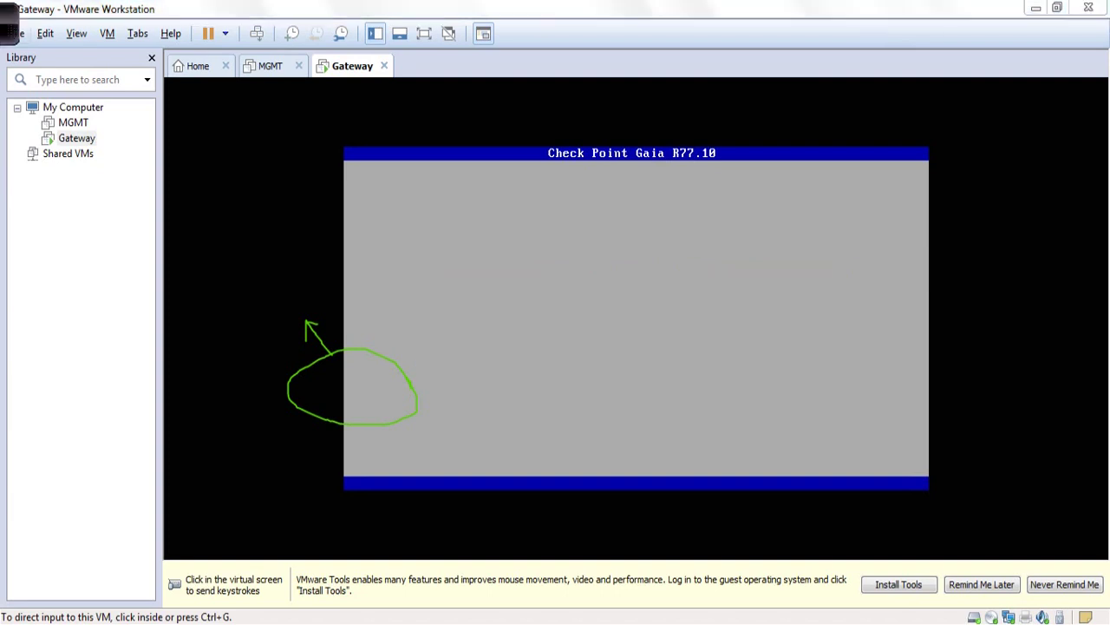
mouse_move(687, 23)
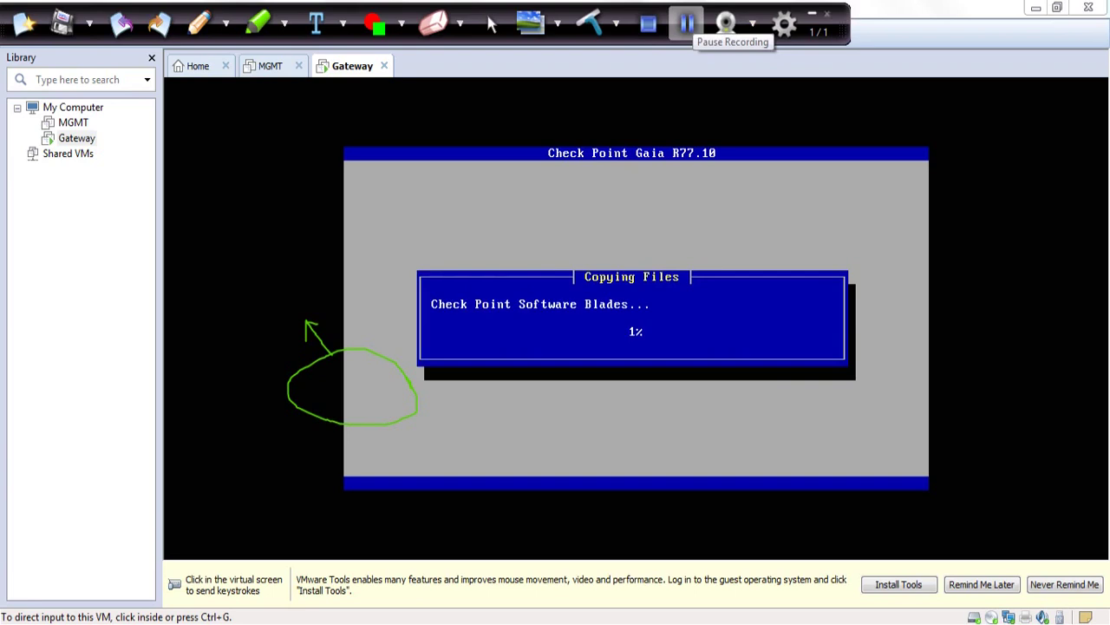
left_click(686, 24)
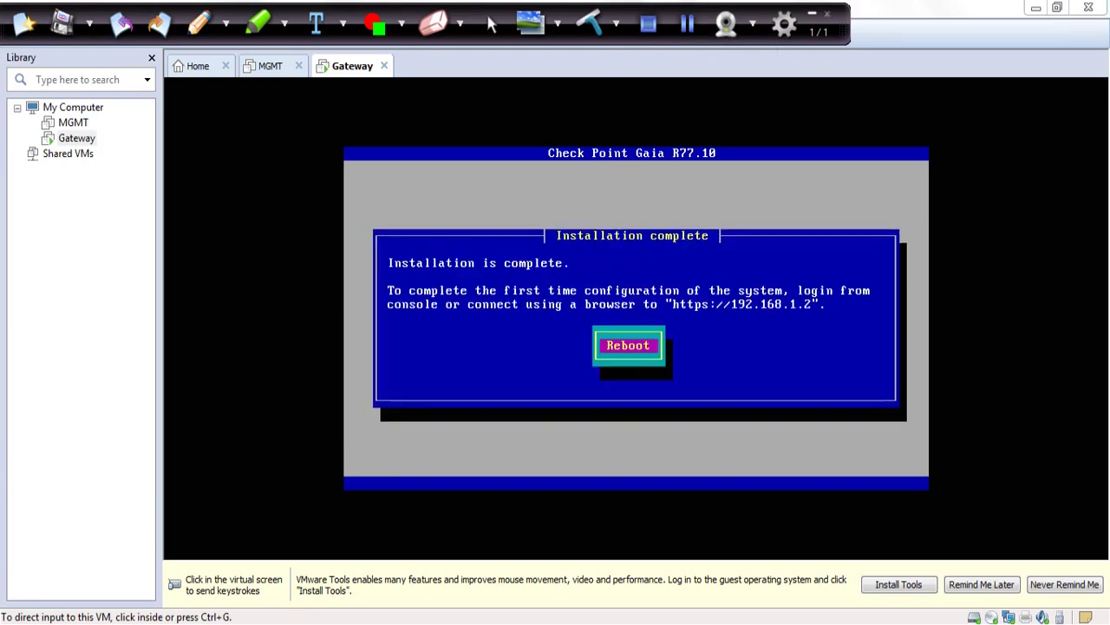
- Reboot the Gateway and enter admin as the login user
key("ctrl+g")
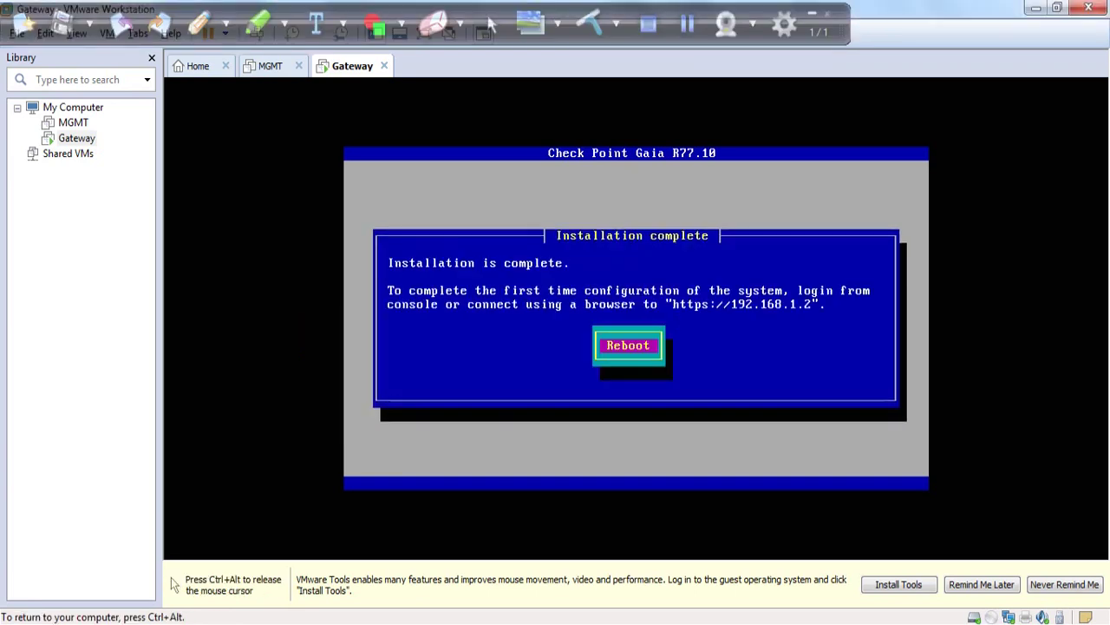
key("Return")
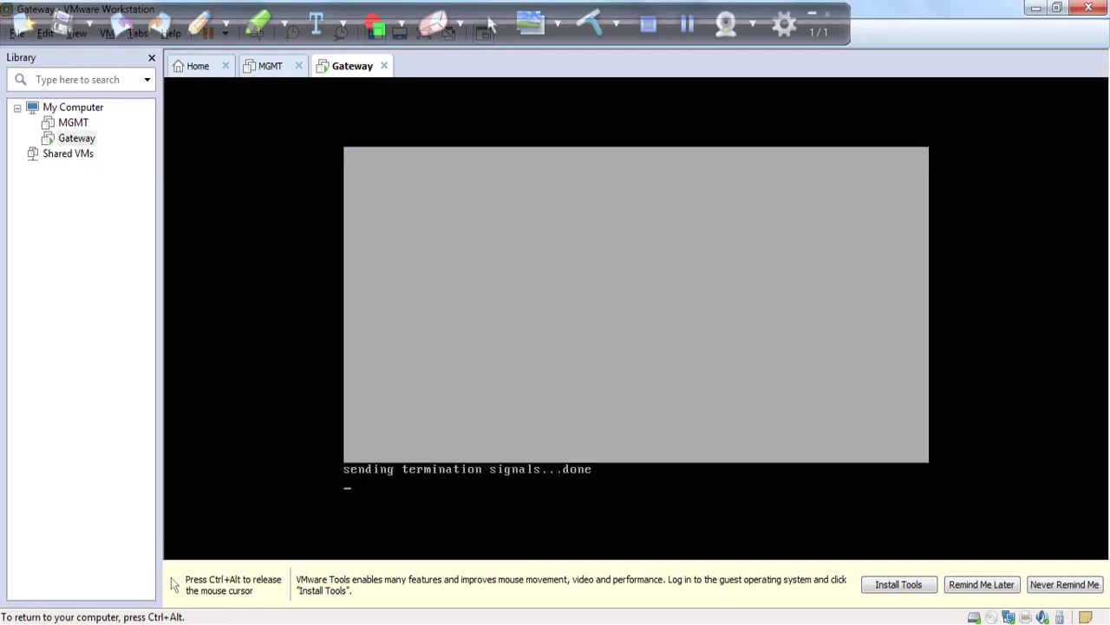
key("ctrl+alt")
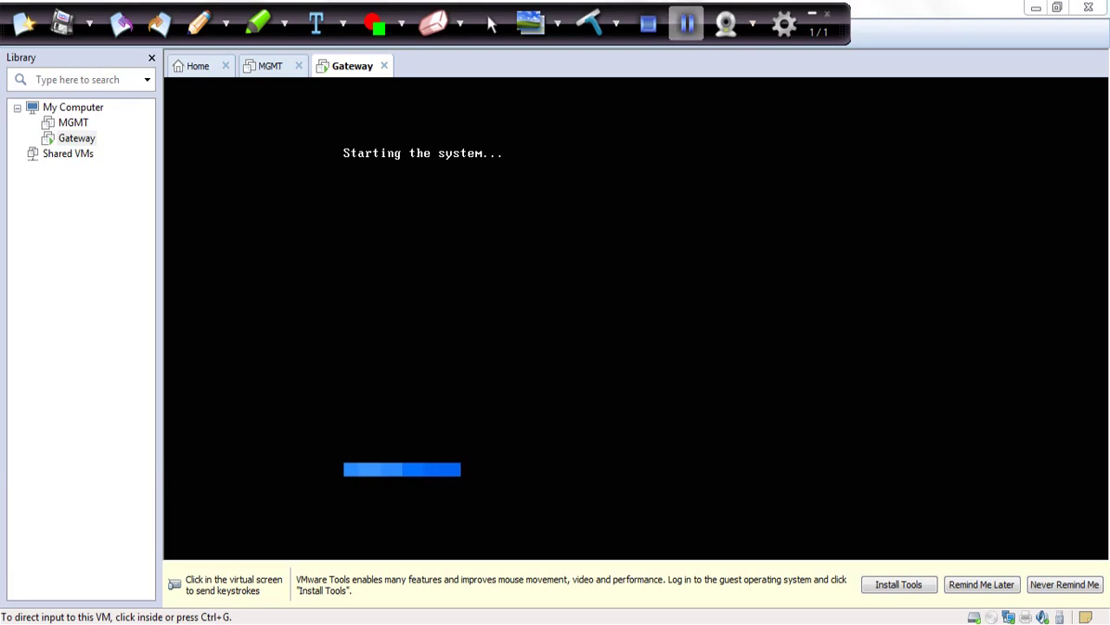
key("ctrl+g")
type("admin")
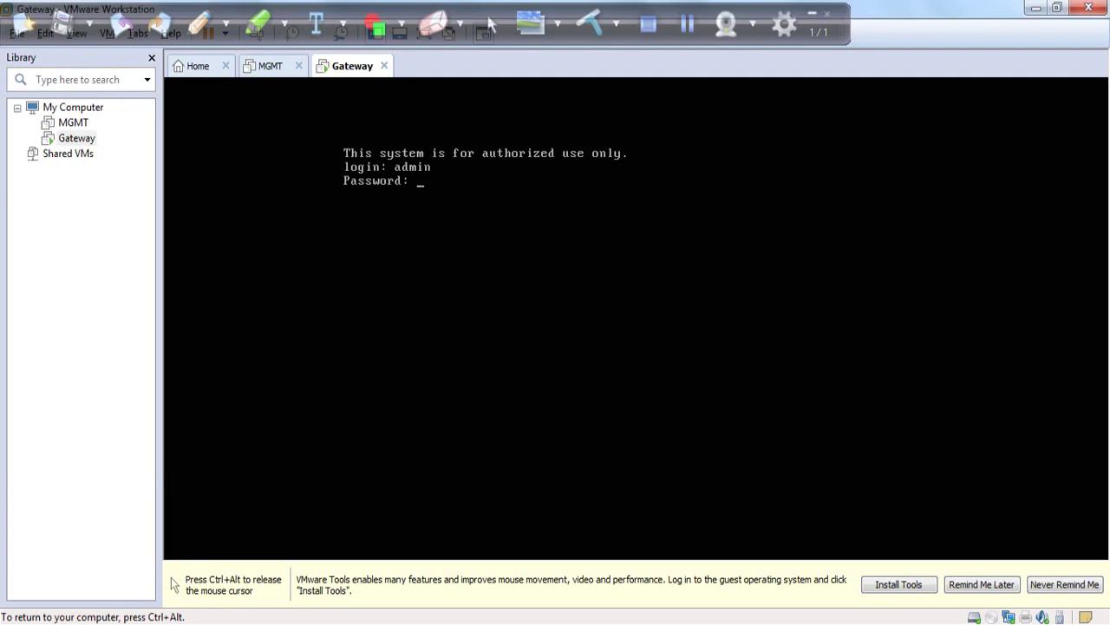
- Log in with the admin password and underline the Web UI First Time Wizard notice
key("Return")
key("ctrl+alt")
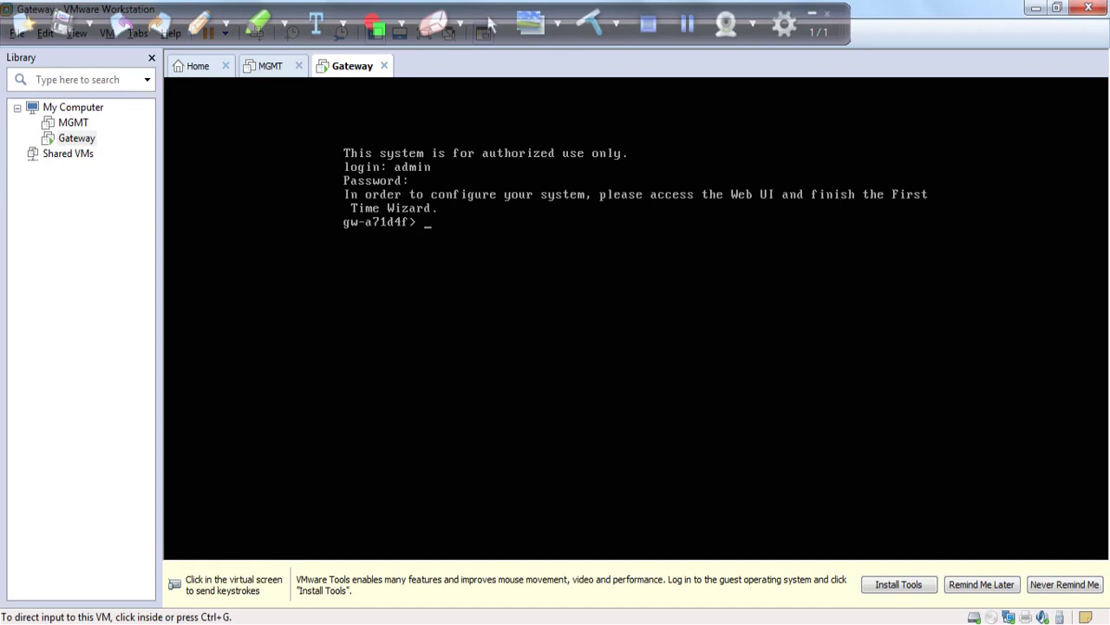
mouse_move(344, 200)
left_mouse_down()
mouse_move(742, 206)
mouse_move(930, 196)
left_mouse_up()
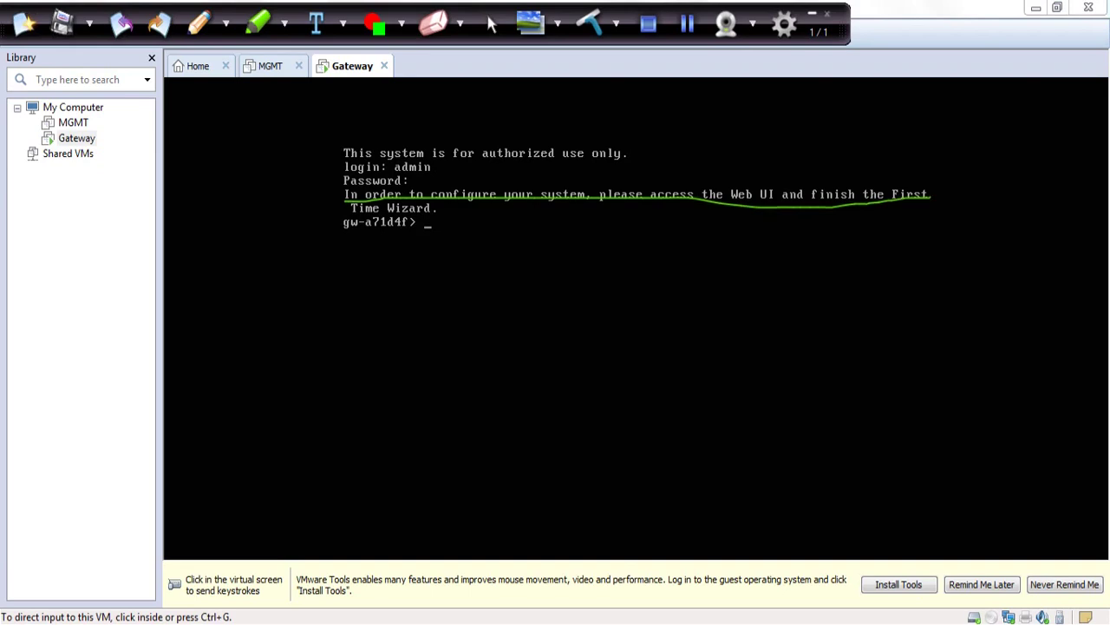
left_click_drag(361, 215, 458, 211)
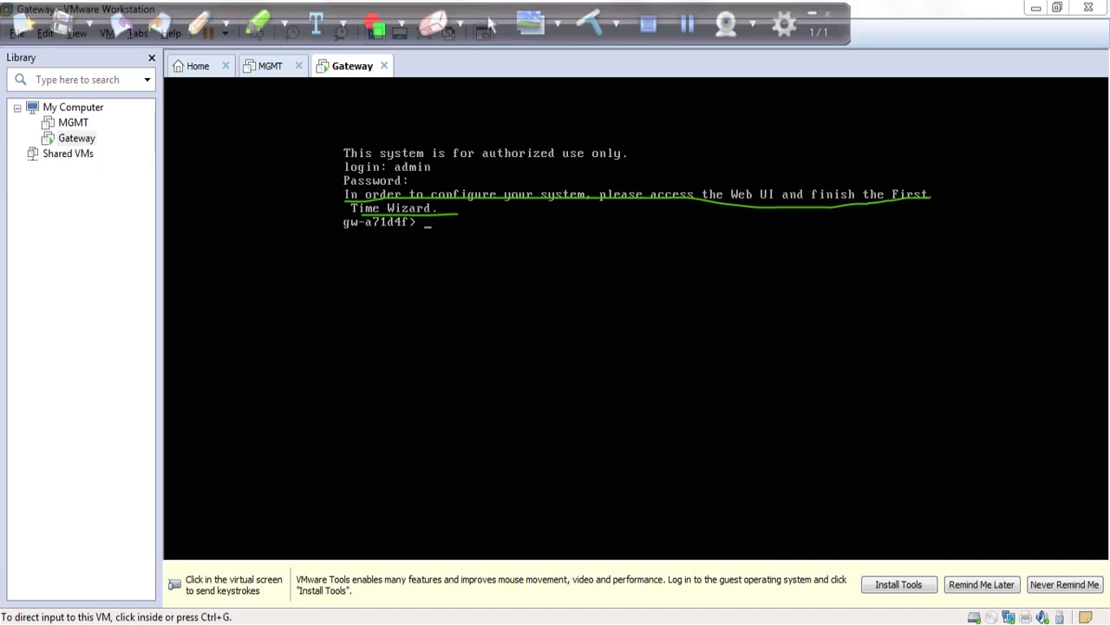
- Run cpstat os -f ifconfig at the Gaia prompt
key("ctrl+g")
key("Return")
key("Return")
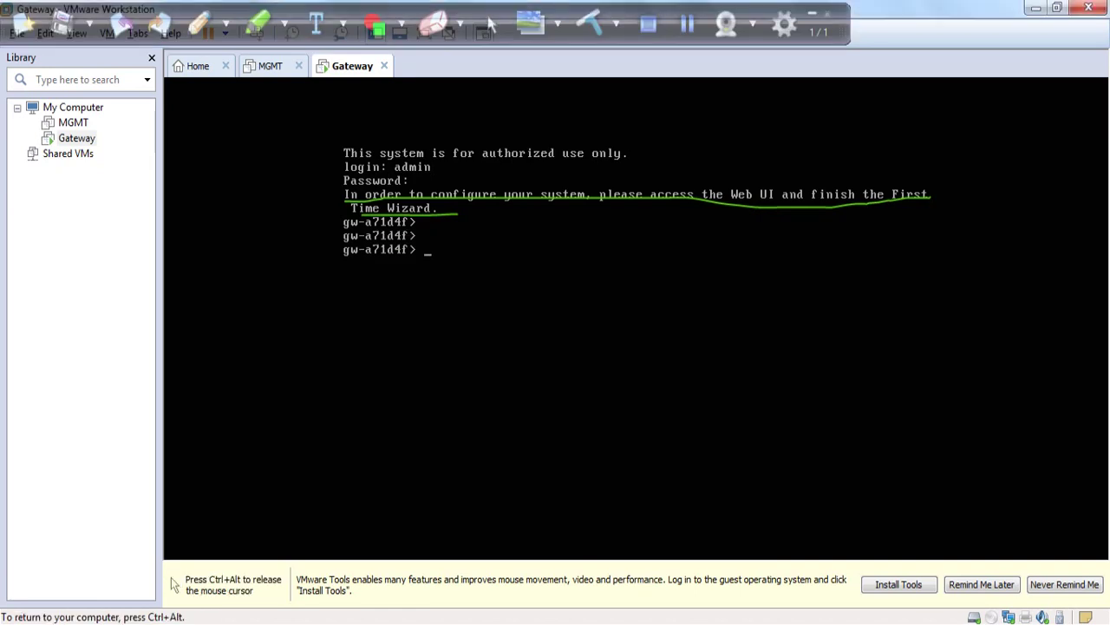
type("cpstgat")
key("BackSpace")
key("BackSpace")
key("BackSpace")
key("BackSpace")
type("at os -f ifconfig")
key("Return")
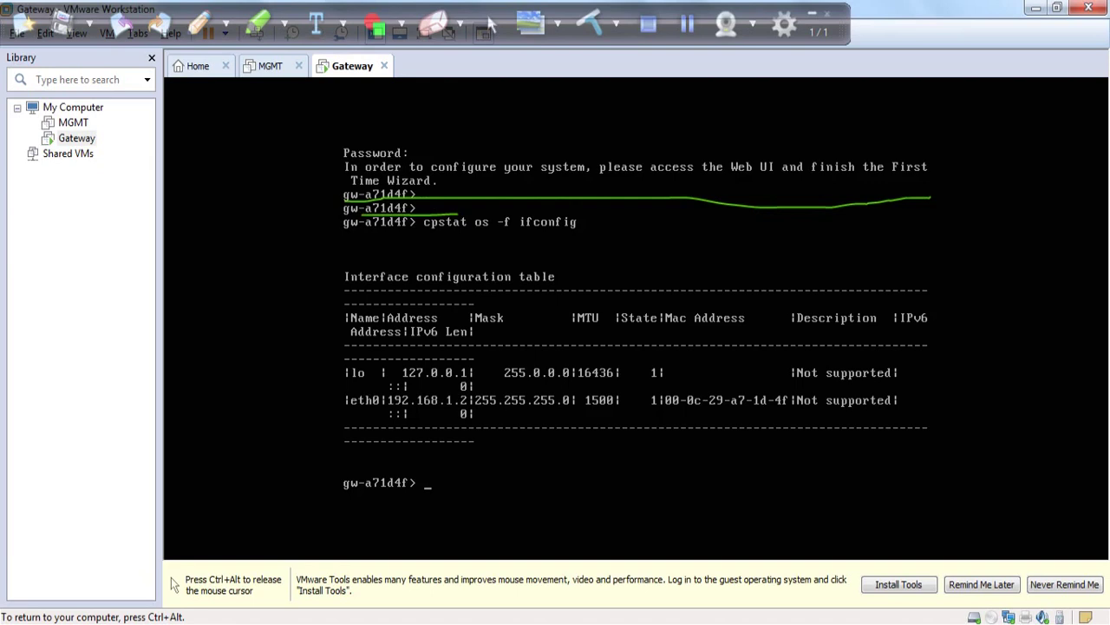
- Circle eth0 at 192.168.1.2 and underline its MAC address row in the interface table
key("ctrl+alt")
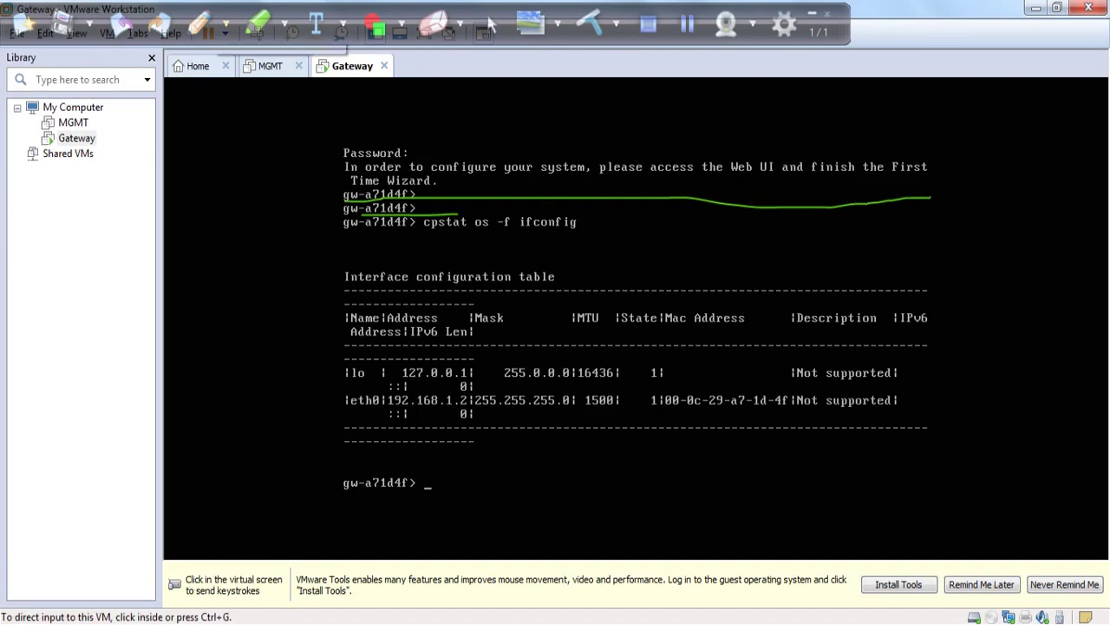
mouse_move(371, 393)
left_mouse_down()
mouse_move(402, 416)
mouse_move(477, 412)
mouse_move(474, 389)
mouse_move(357, 391)
left_mouse_up()
left_click_drag(614, 415, 918, 413)
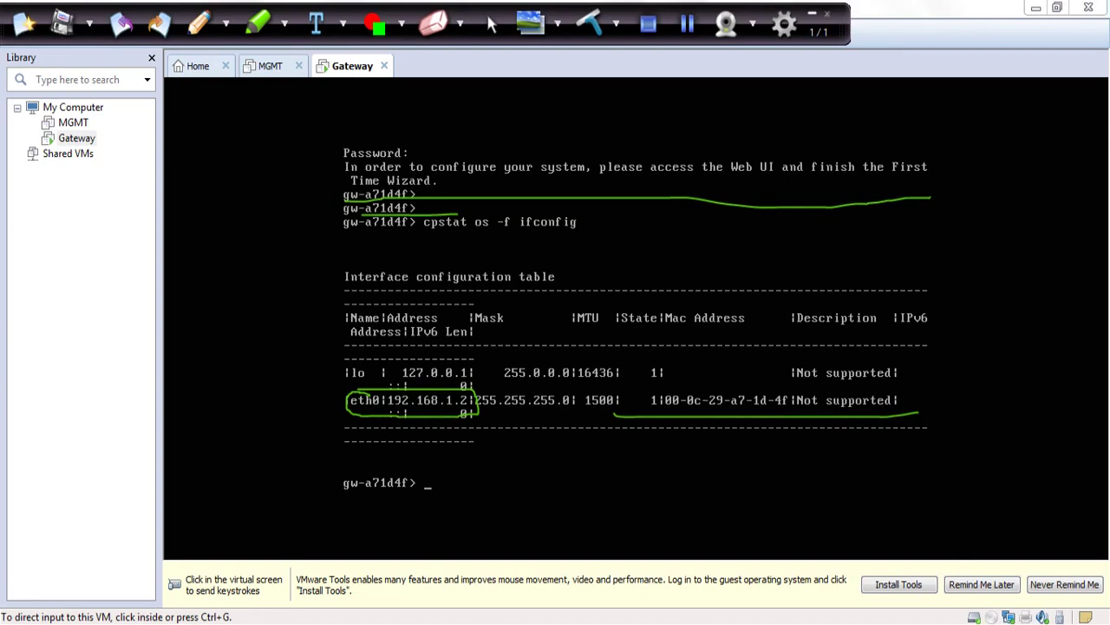
left_click(491, 23)
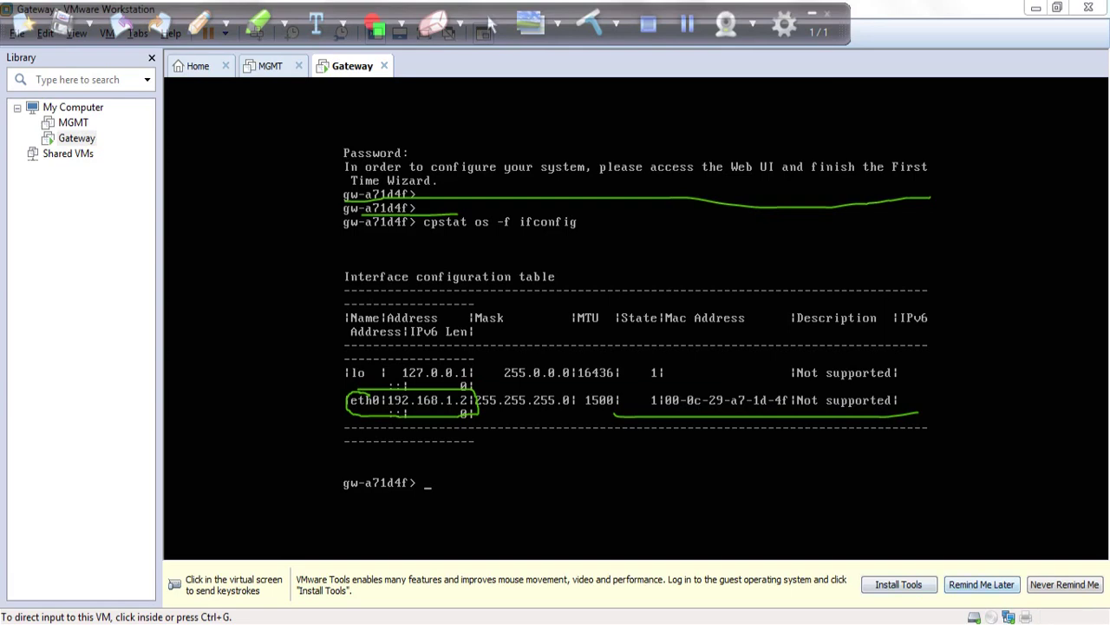
left_click(1009, 617)
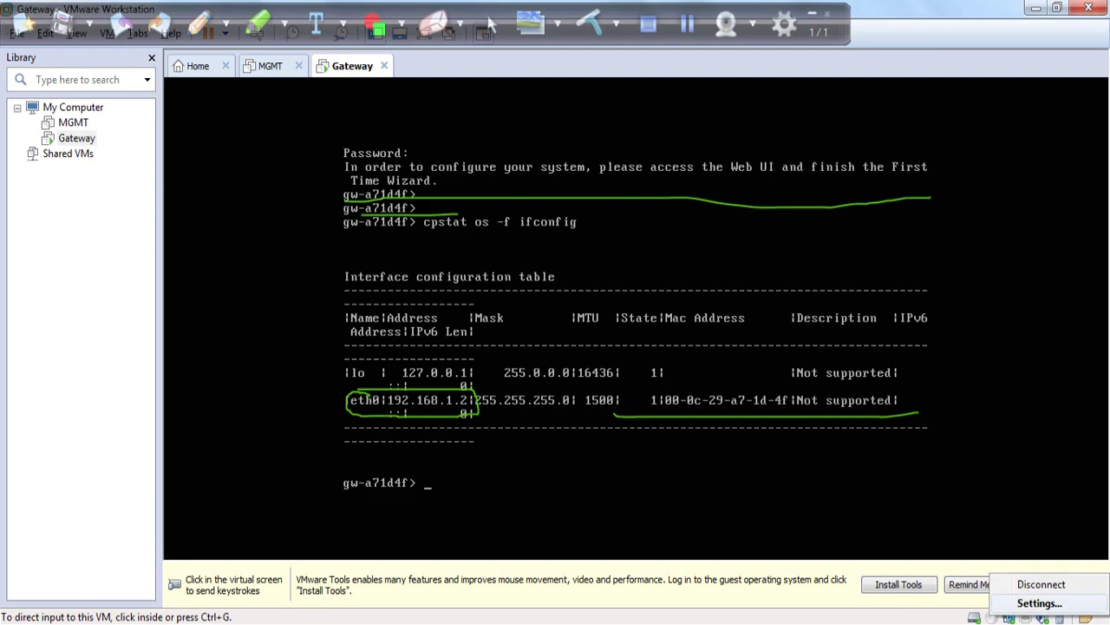
- Switch the Gateway's network adapter from NAT to Custom: VMnet1 (Host-only)
left_click(1039, 603)
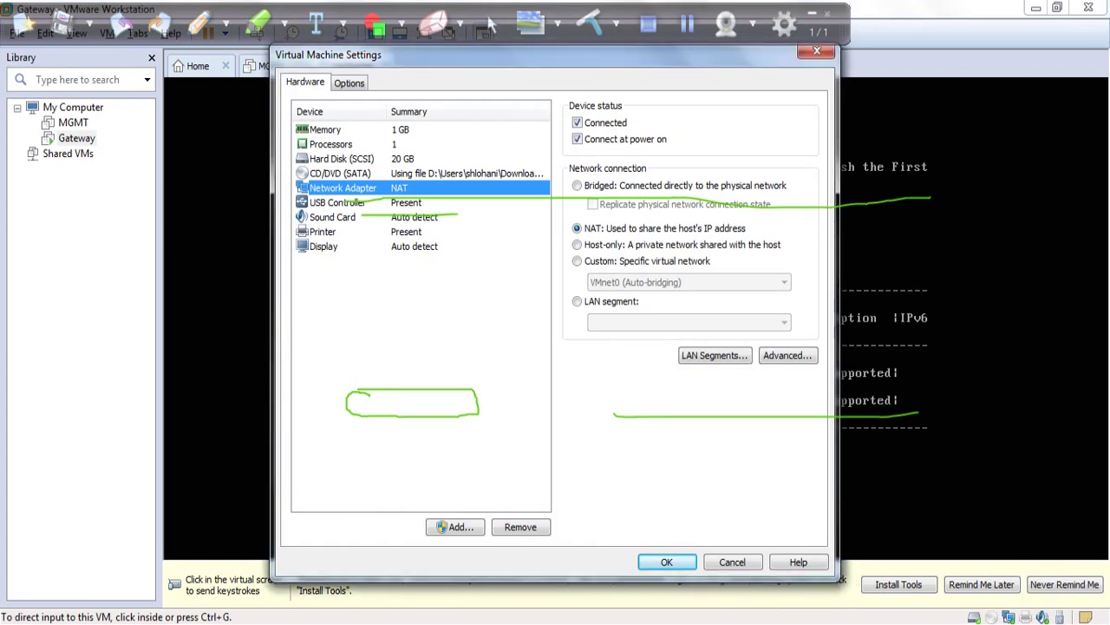
key("Escape")
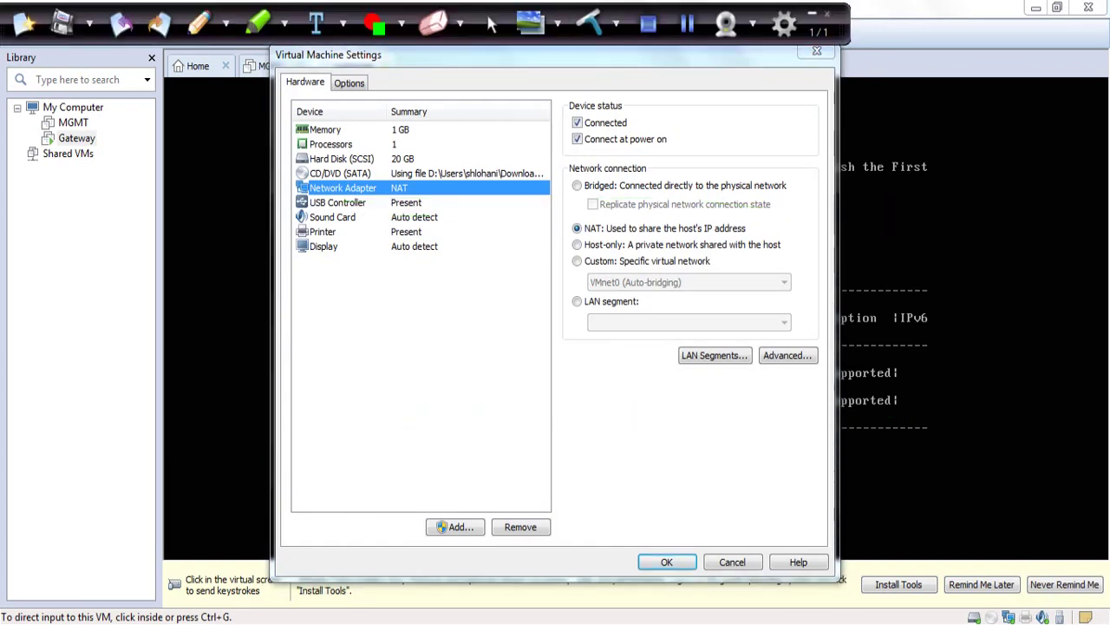
left_click(577, 260)
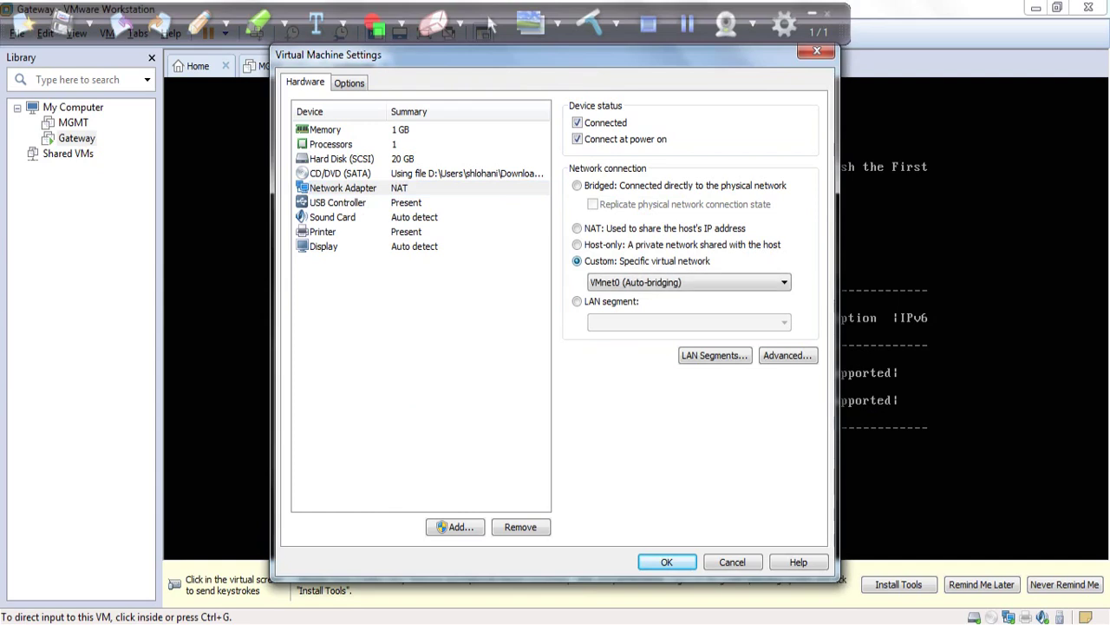
left_click(689, 282)
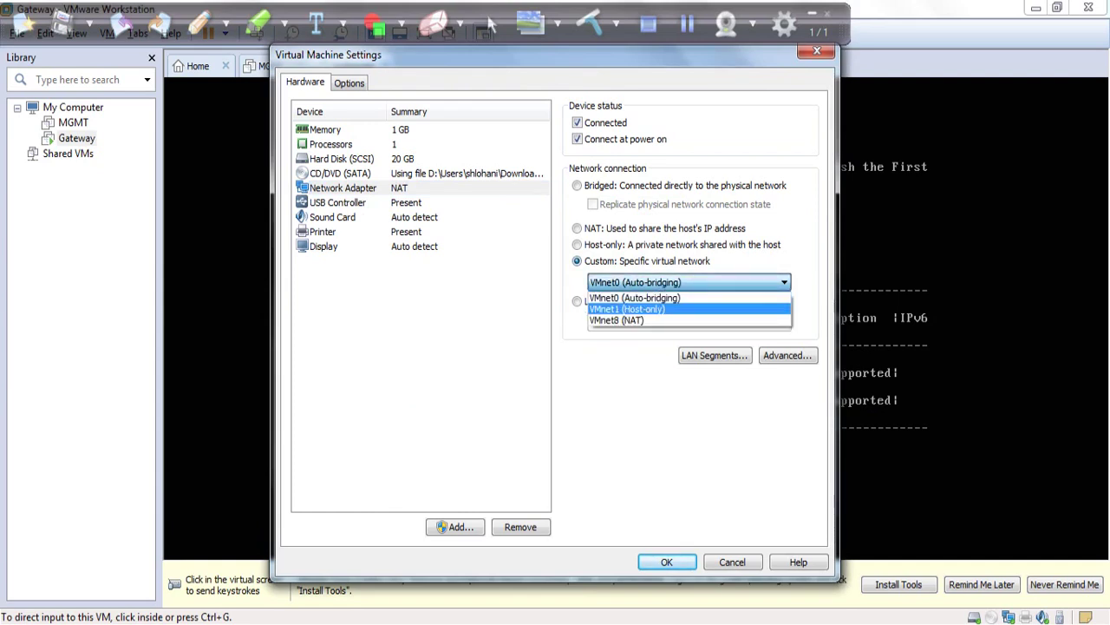
left_click(627, 309)
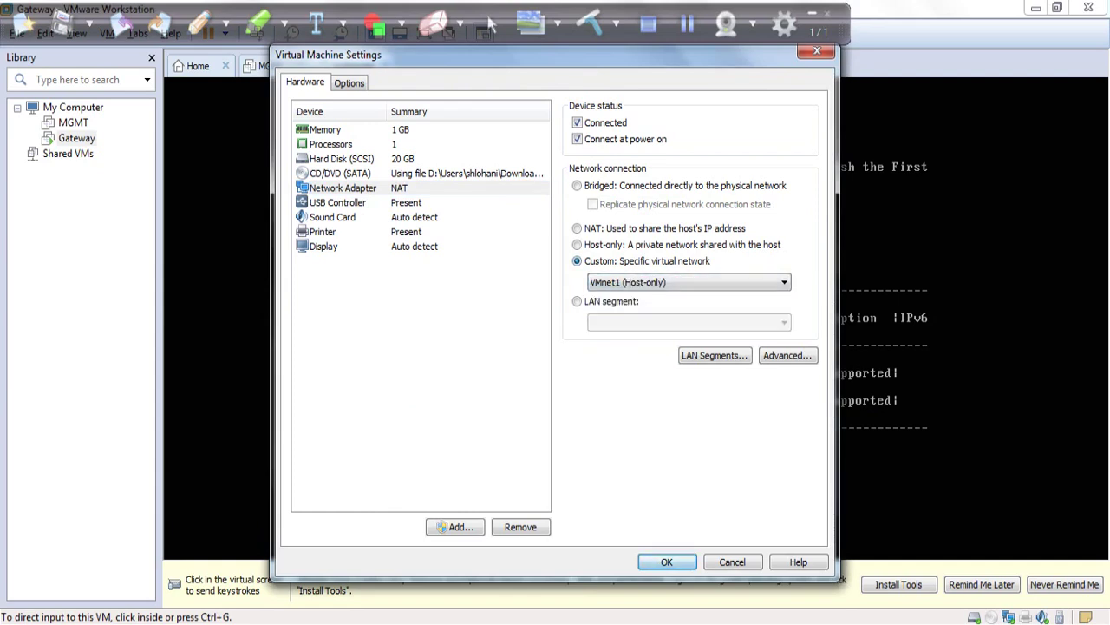
key("Return")
- In the Gaia console, set the hostname to Gateway and run 'save config'
key("ctrl+g")
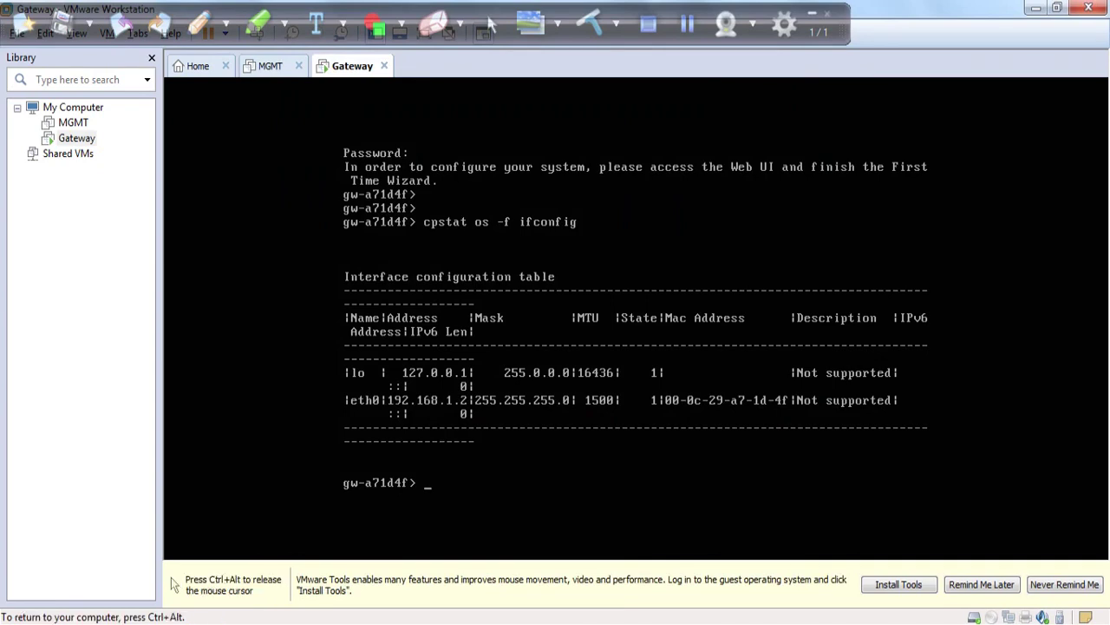
key("Return")
key("Return")
key("Return")
key("Return")
key("Return")
key("Return")
key("Return")
key("Return")
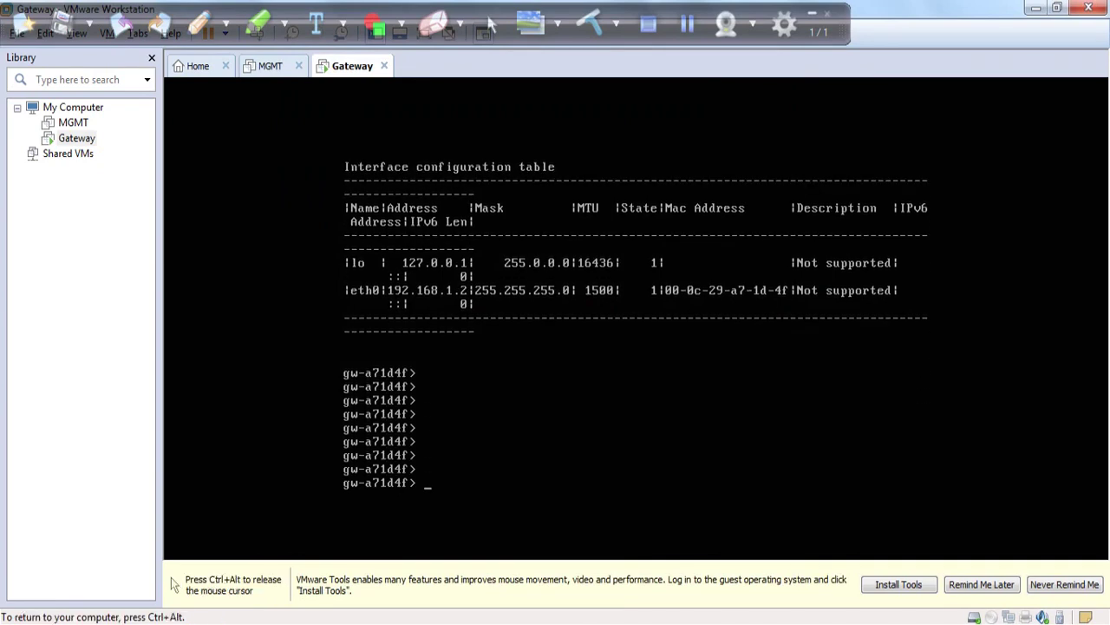
type("set hostnam")
key("Tab")
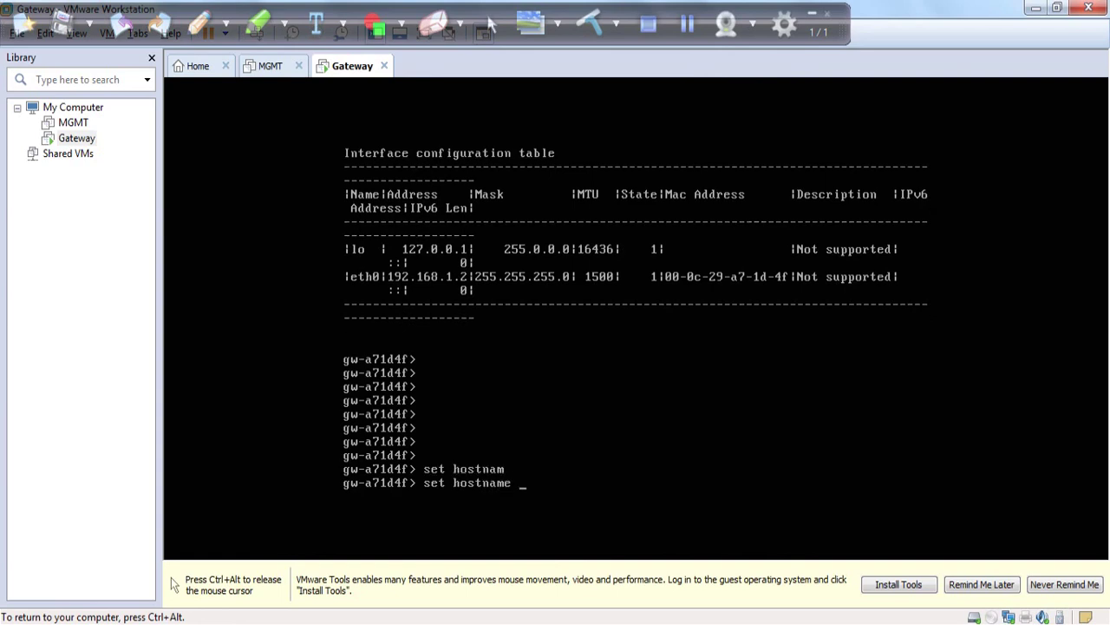
type("Gateway")
key("Return")
type("save config")
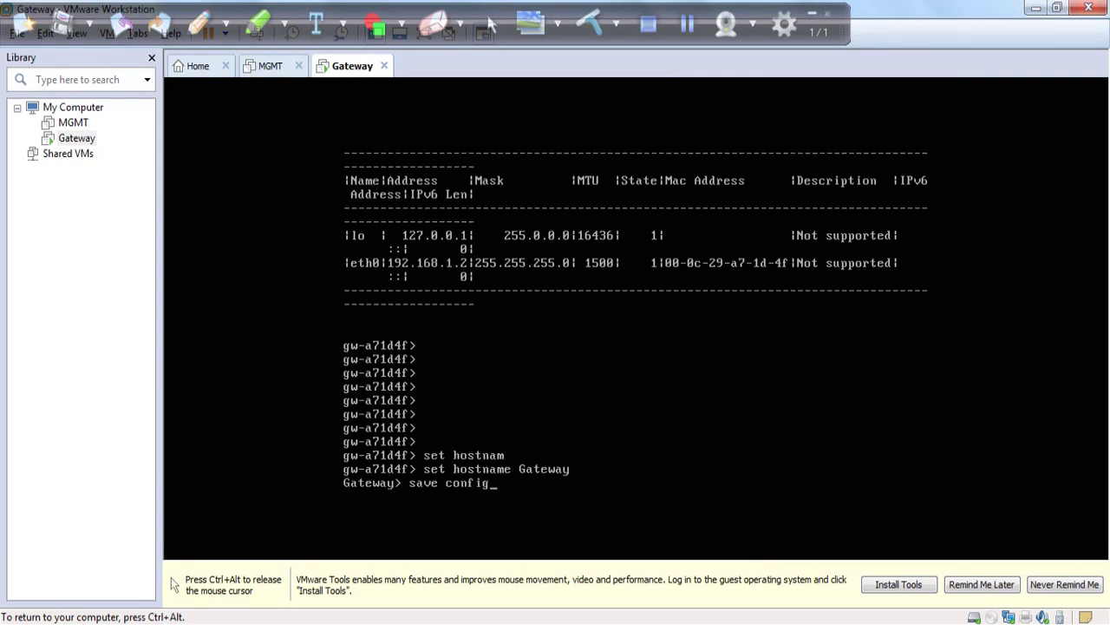
key("Return")
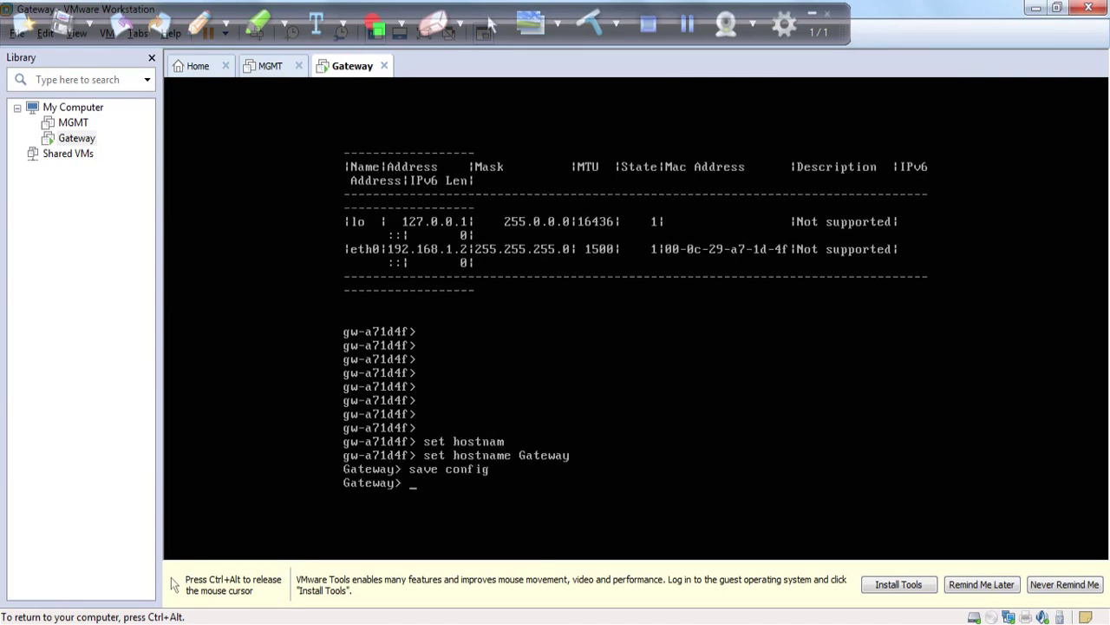
key("ctrl+alt")
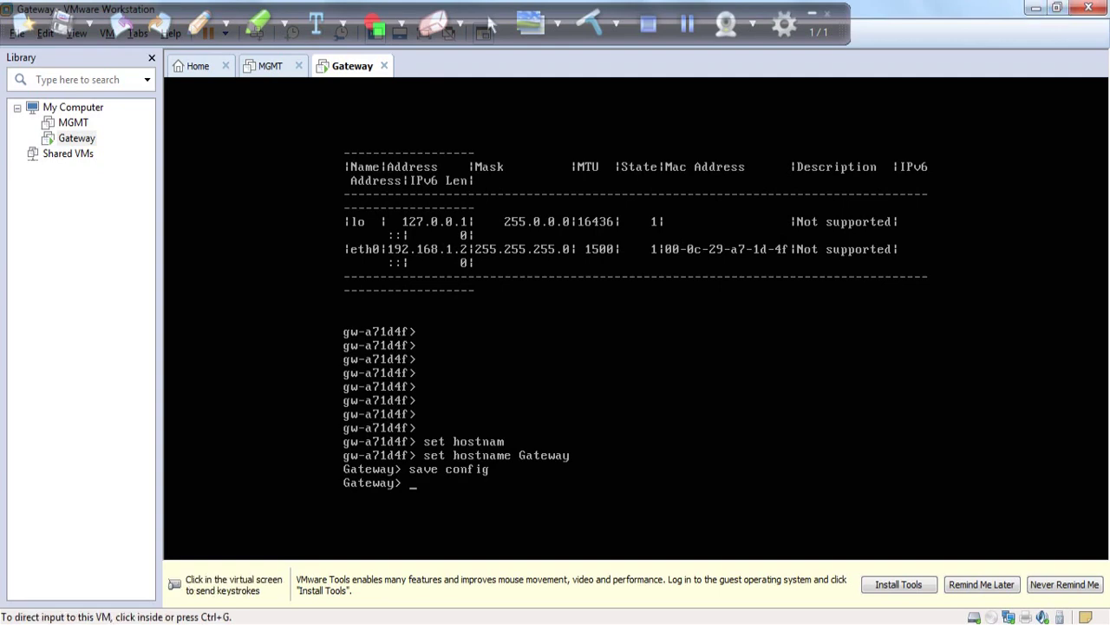
- Ping 192.168.1.2 from a Windows Command Prompt and confirm the gateway replies
key("super+r")
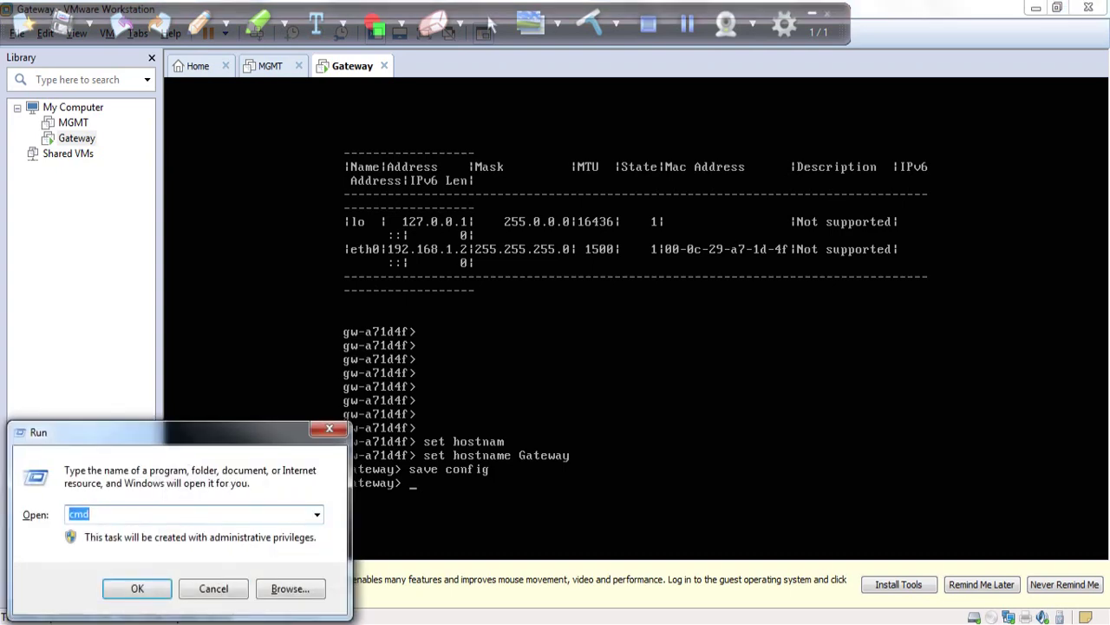
key("Escape")
type("ping ")
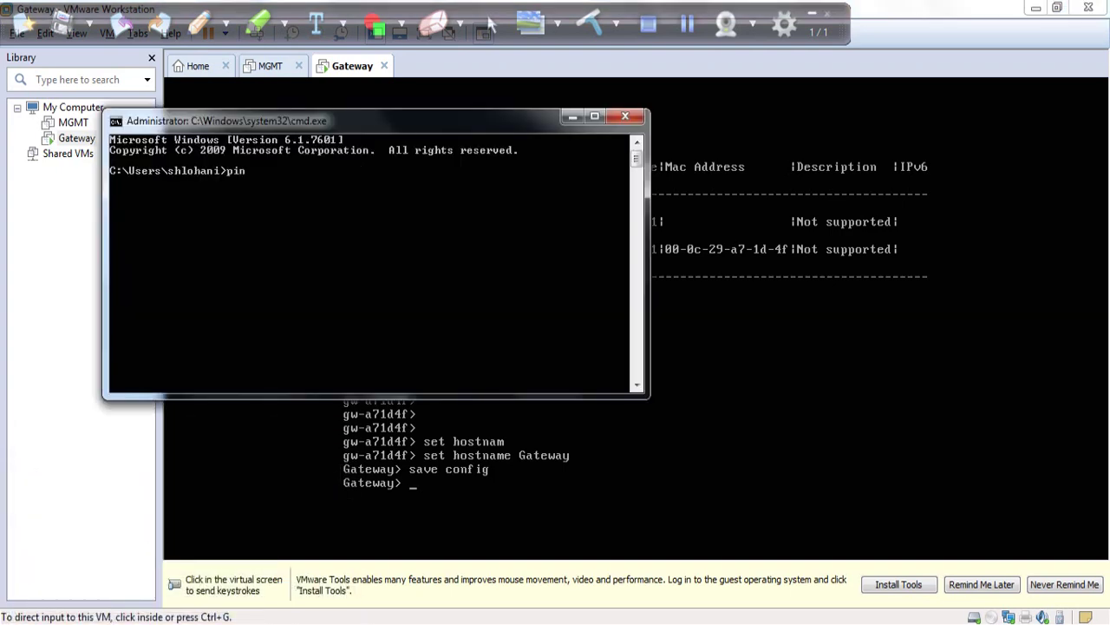
type("192.168.1.2")
key("Return")
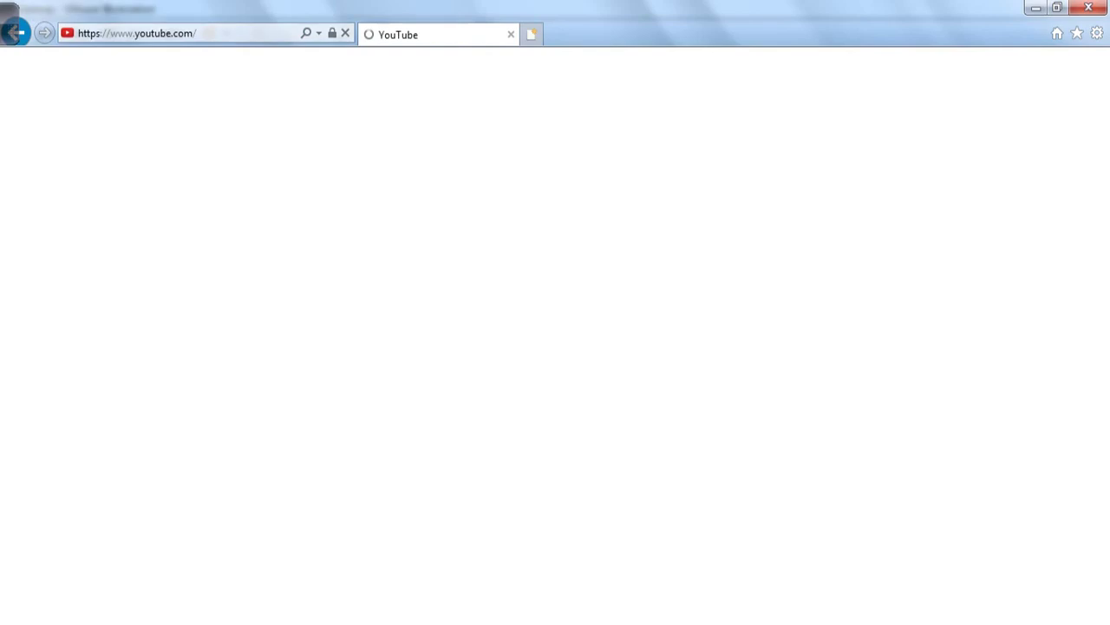
key("ctrl+Tab")
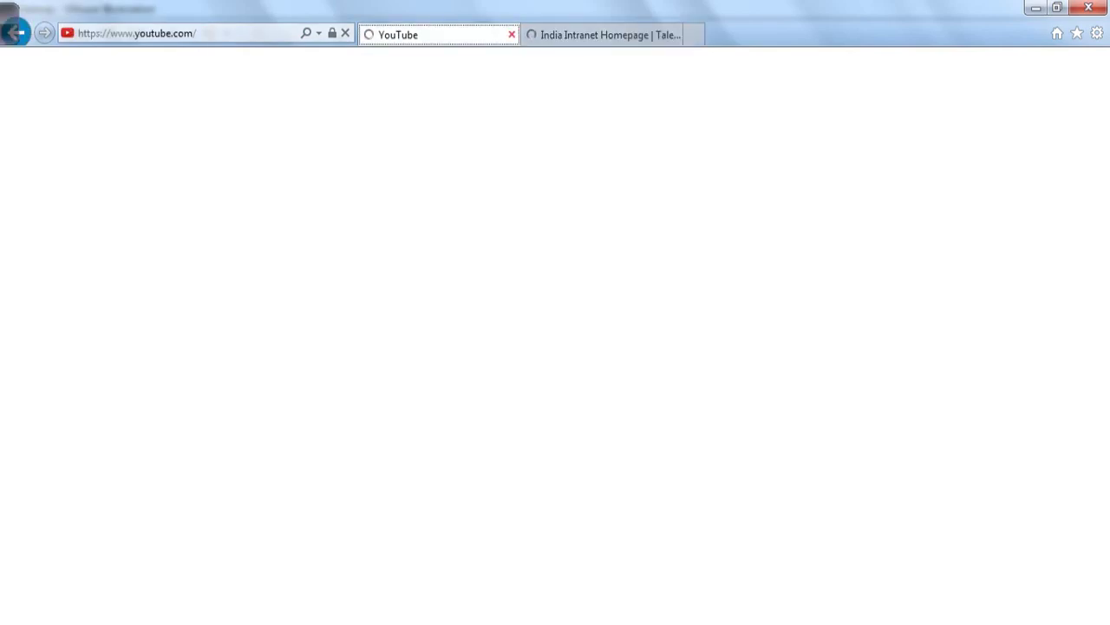
key("ctrl+w")
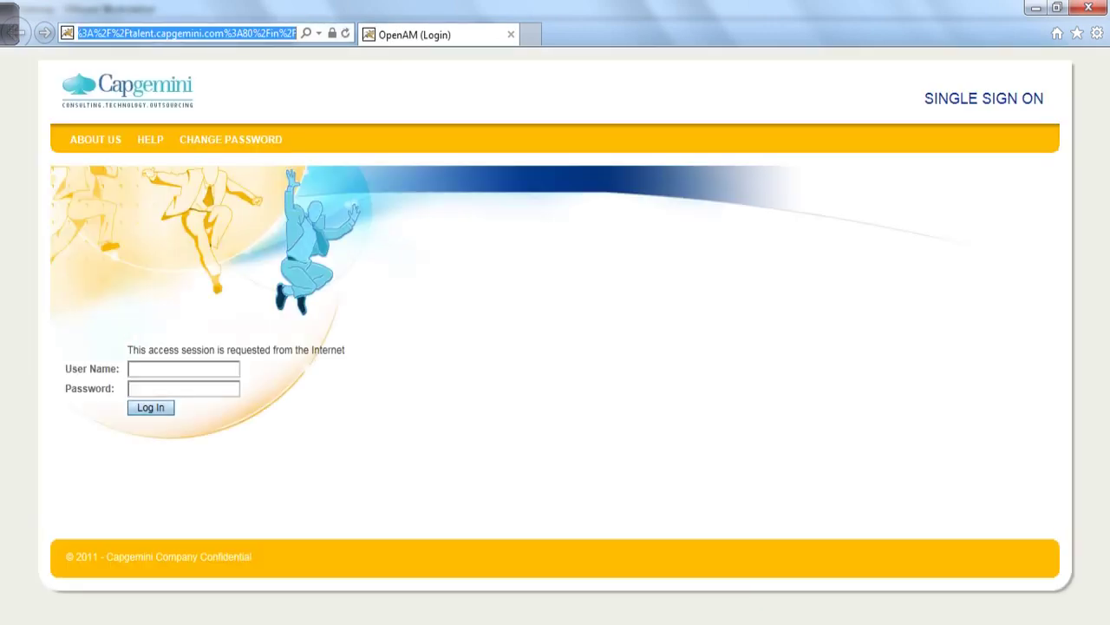
type("https:")
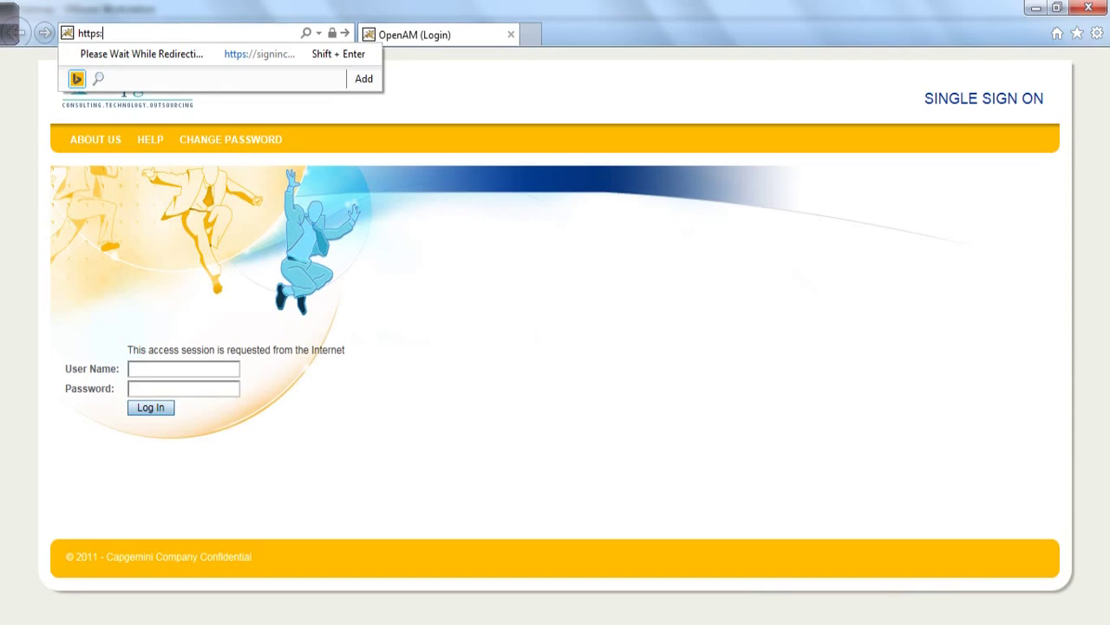
type("//192.168")
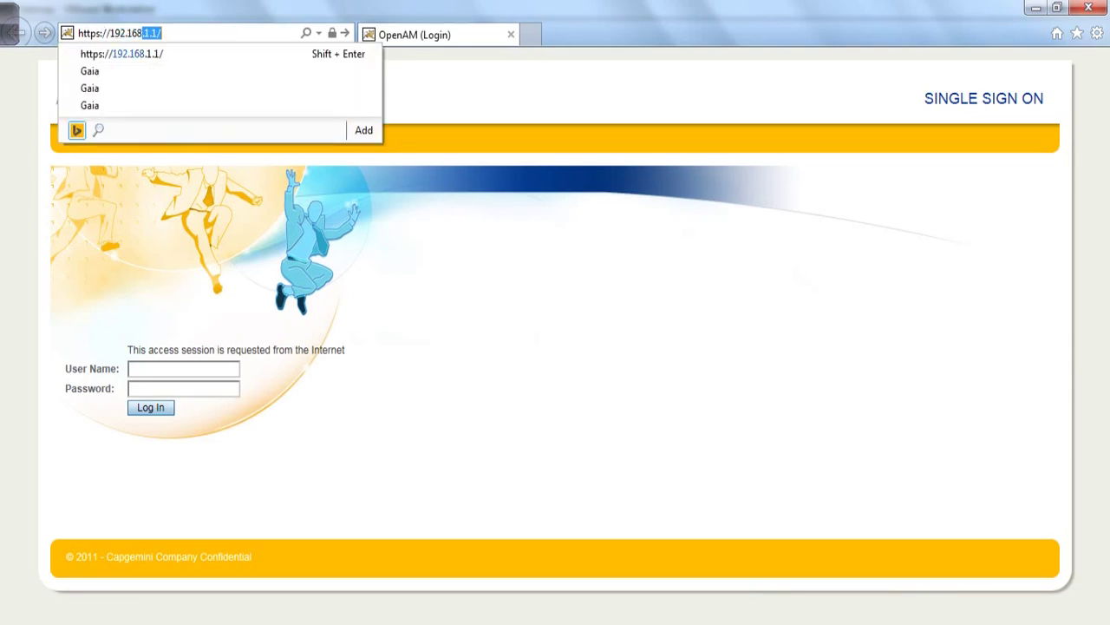
type(".1.2")
key("Return")
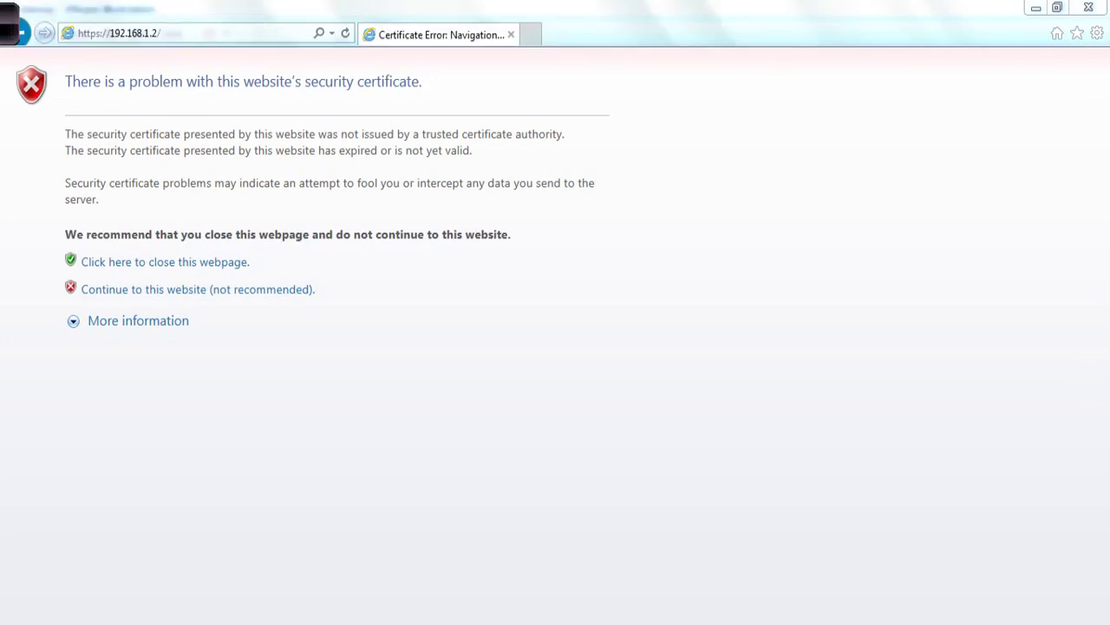
left_click(198, 289)
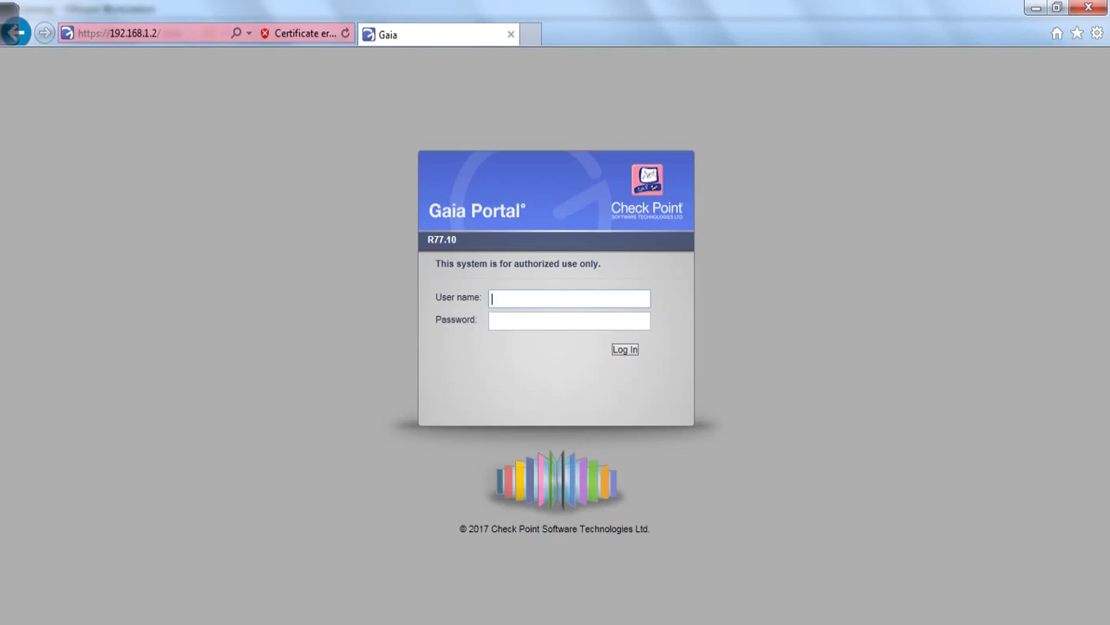
- Log in to the Gaia Portal with the administrator user name and its password
type("admin")
key("Tab")
type("adm")
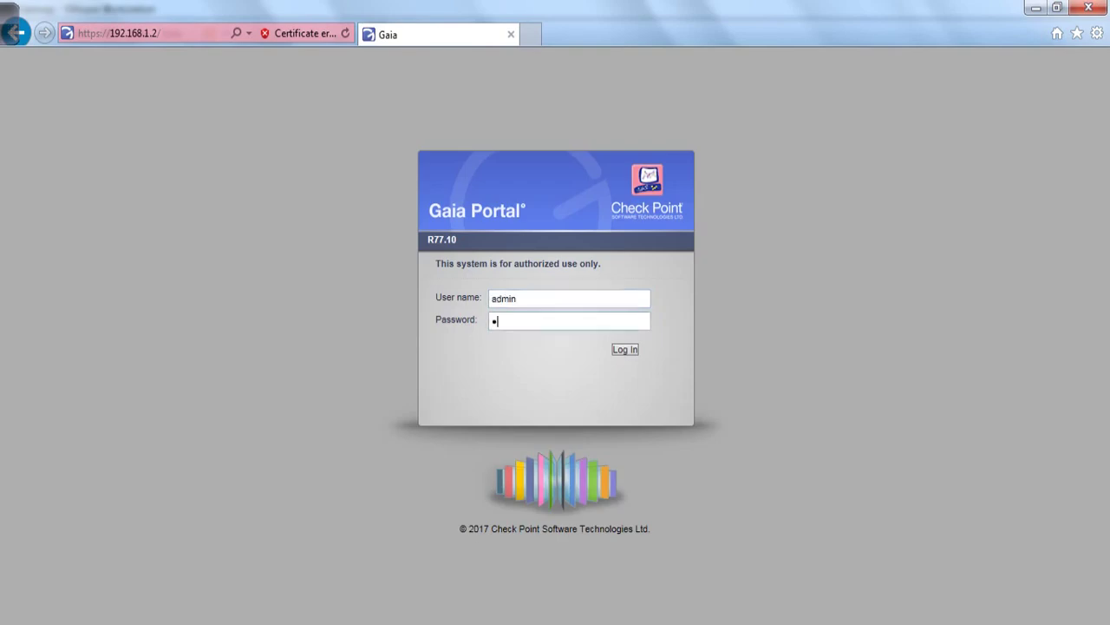
type("in1234")
key("Return")
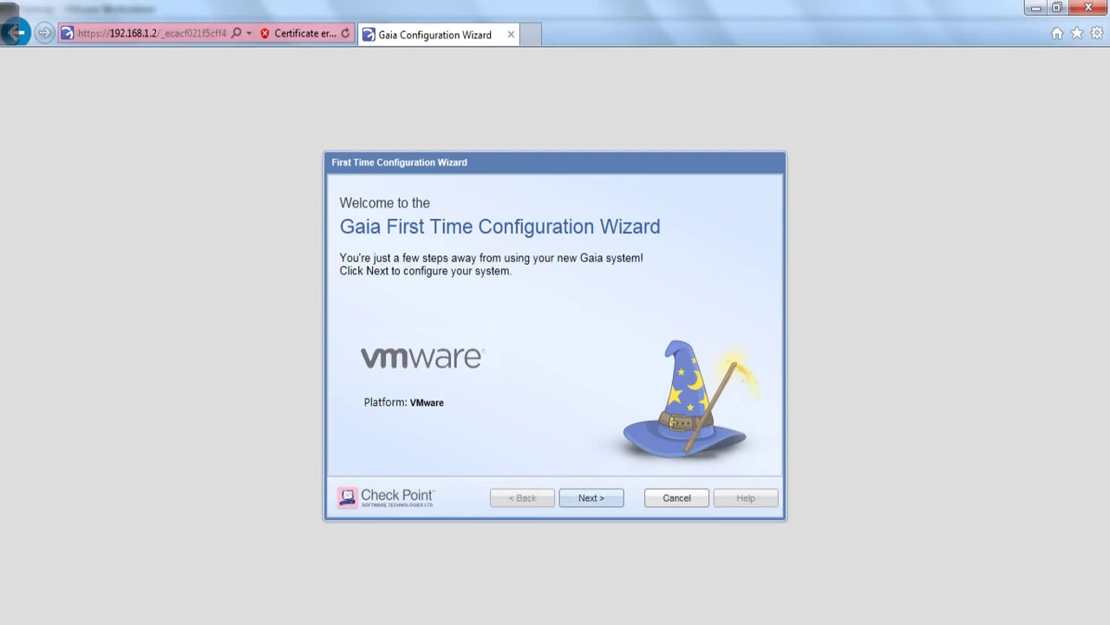
- Keep the Gaia R77.10 setup, erase the Management Connection default gateway, and go on to Device Information
left_click(590, 497)
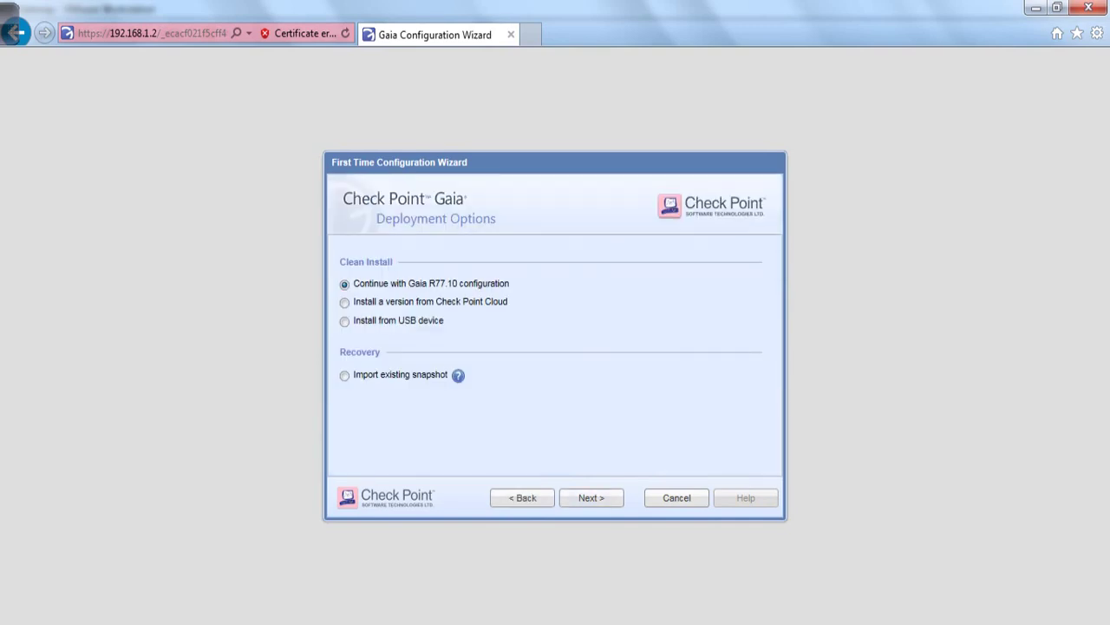
left_click(591, 497)
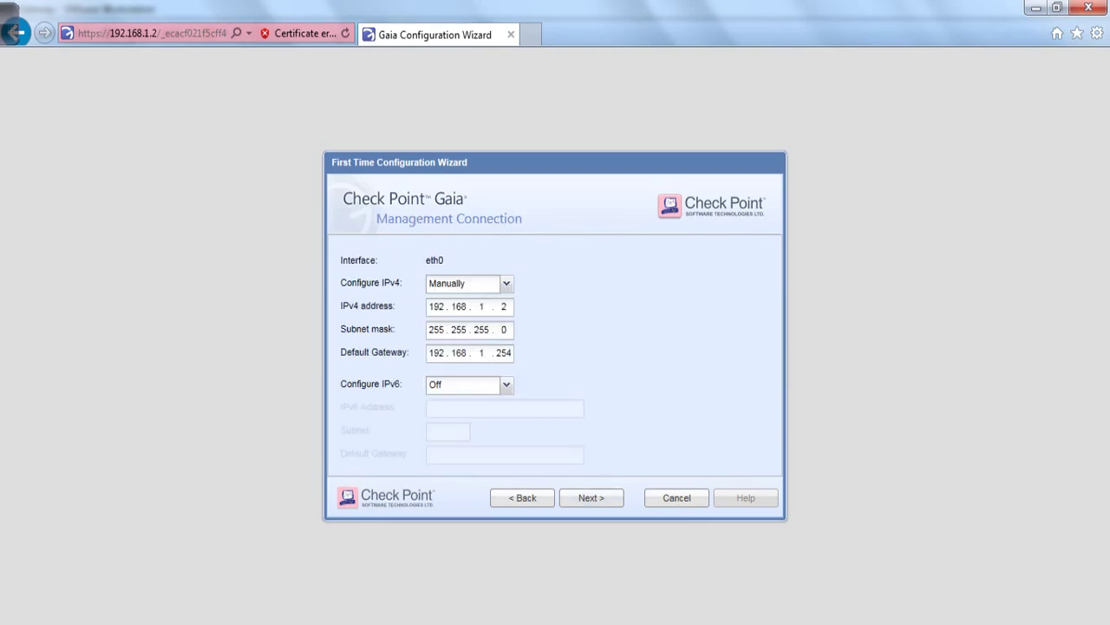
left_click(511, 352)
key("BackSpace")
key("BackSpace")
key("BackSpace")
key("BackSpace")
key("BackSpace")
key("BackSpace")
key("BackSpace")
key("BackSpace")
key("BackSpace")
key("BackSpace")
left_click(590, 497)
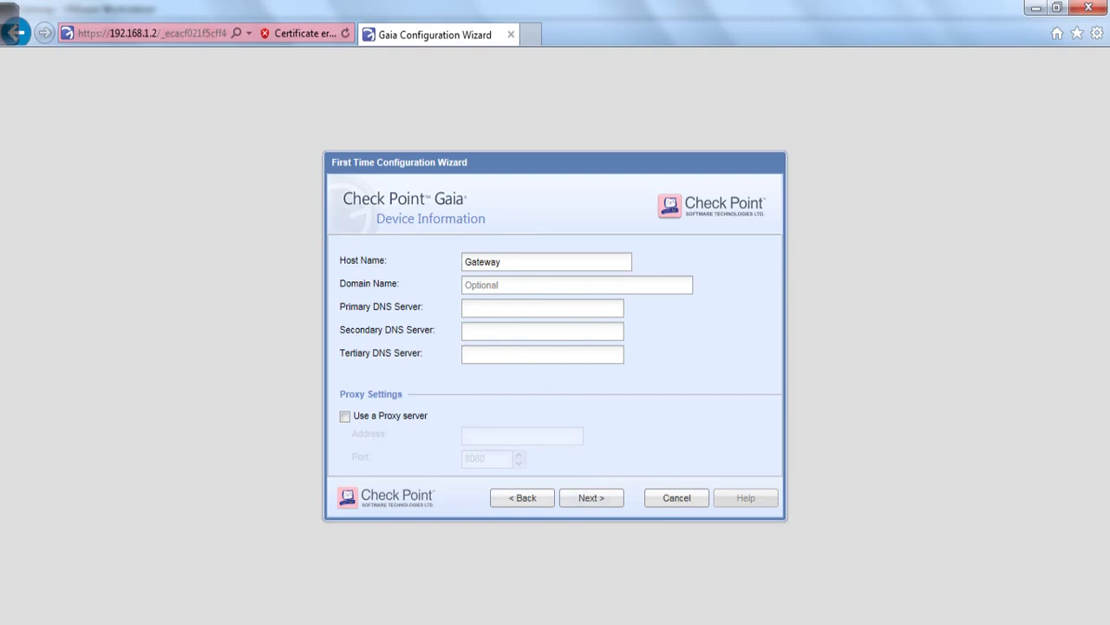
- Enter domain xyz.com, DNS servers 4.2.2.2 and 8.8.8.8, leave the proxy unchecked, and continue
left_click(521, 285)
type("xyz.com")
key("Tab")
type("4.2.2.2")
key("Tab")
type("8.8.8.8")
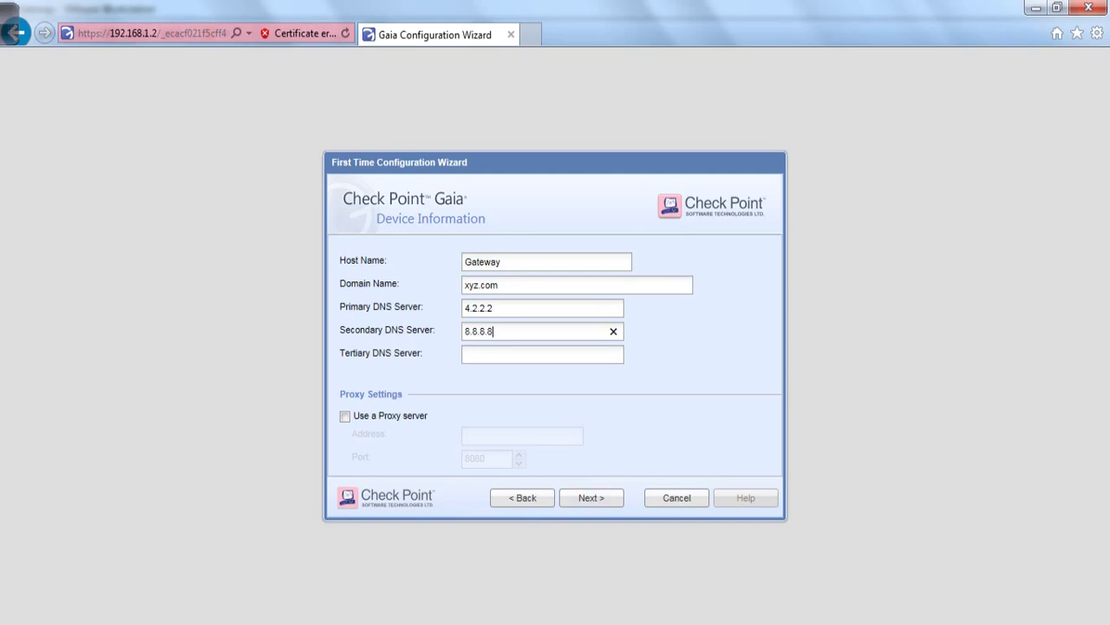
left_click(344, 415)
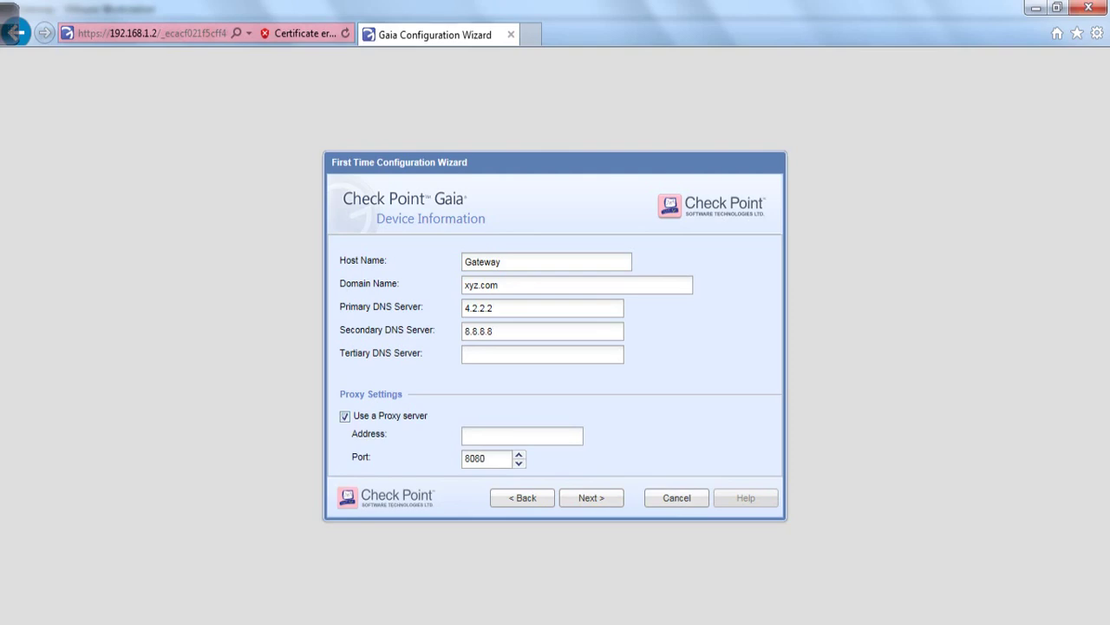
key("space")
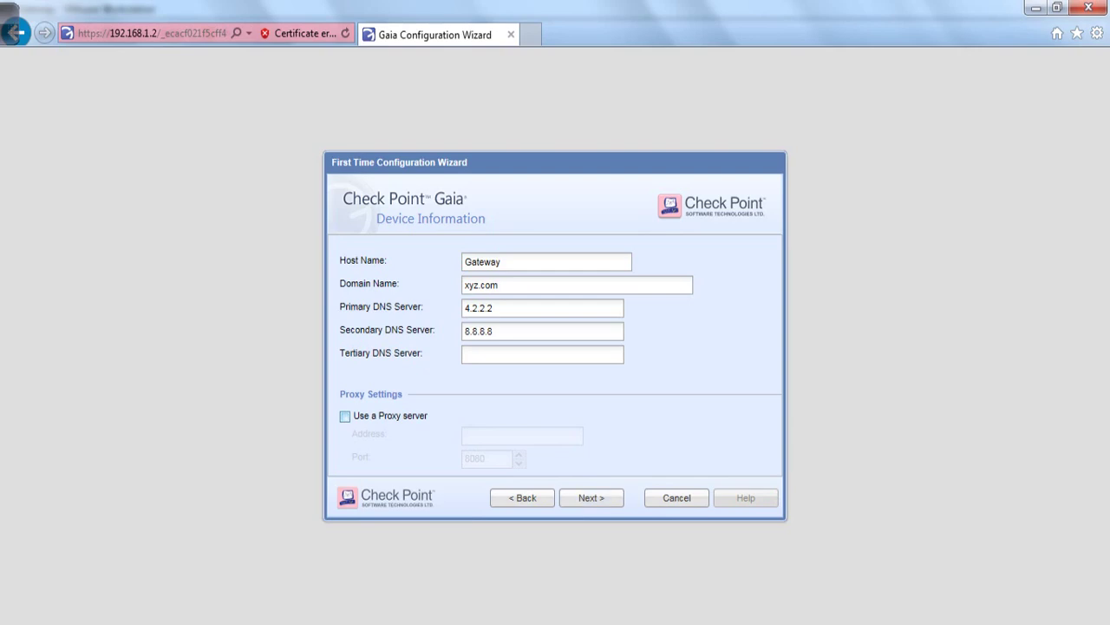
key("Return")
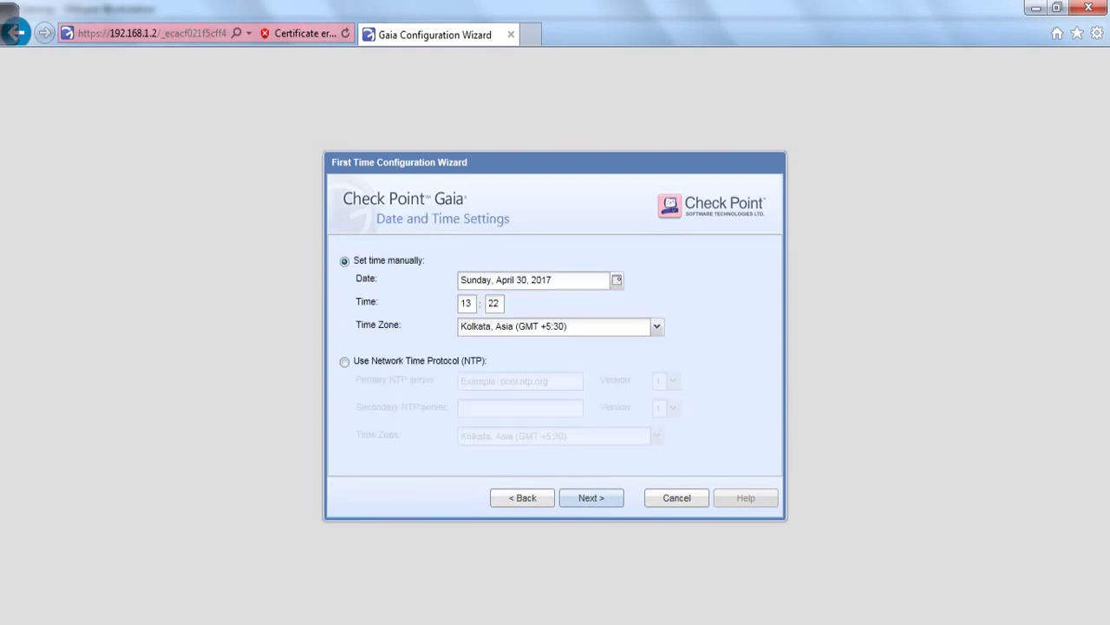
- Accept date and time settings, select only Security Gateway as the product, and continue to SIC
key("Return")
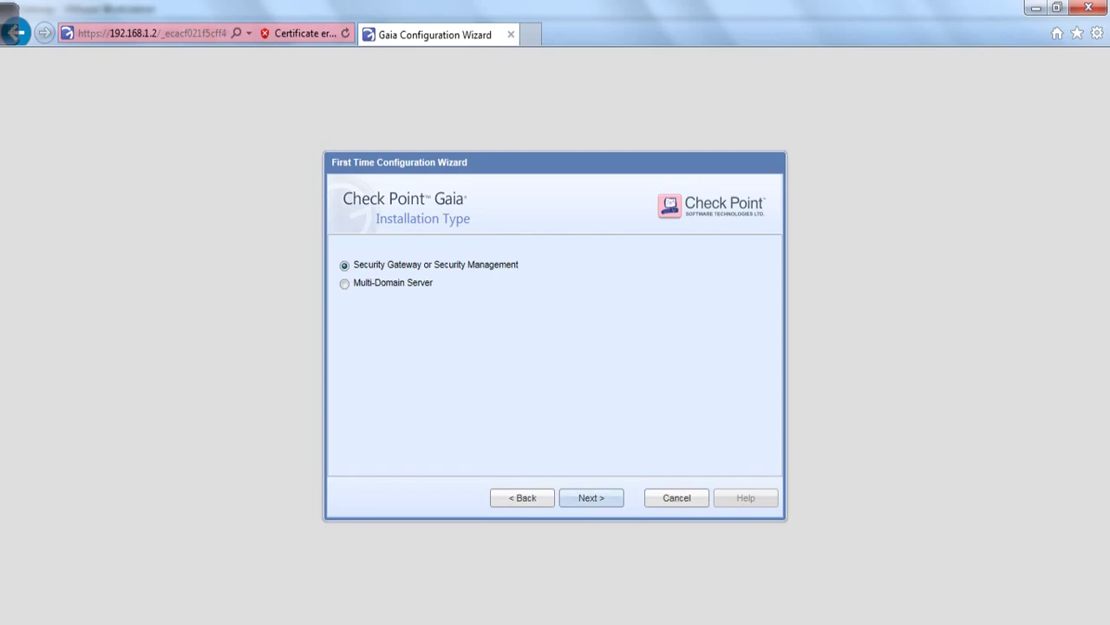
left_click(591, 497)
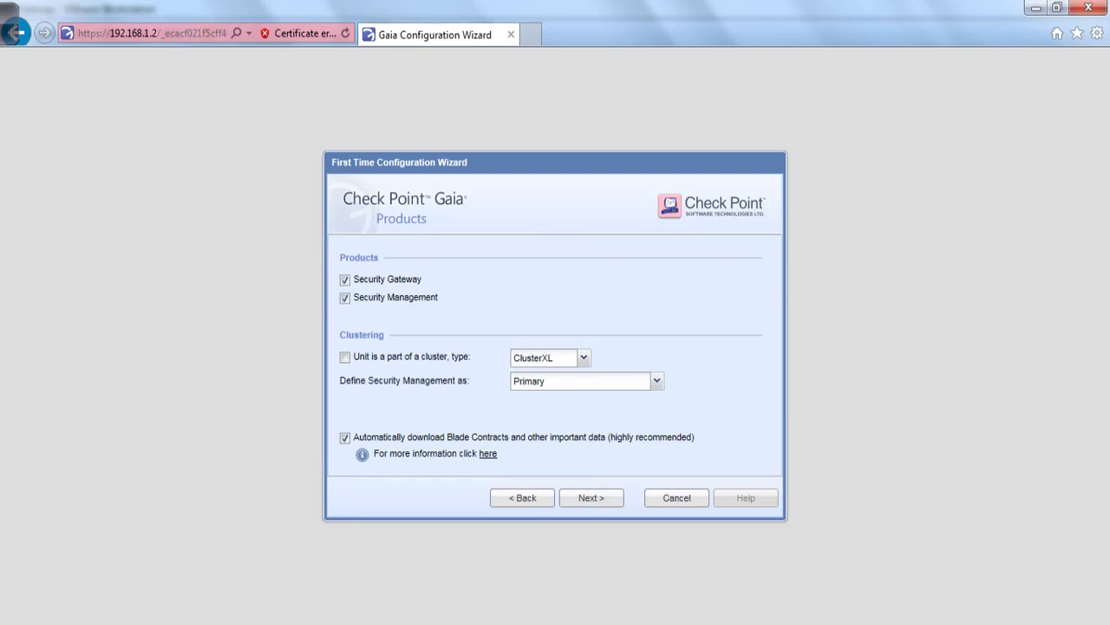
left_click(344, 279)
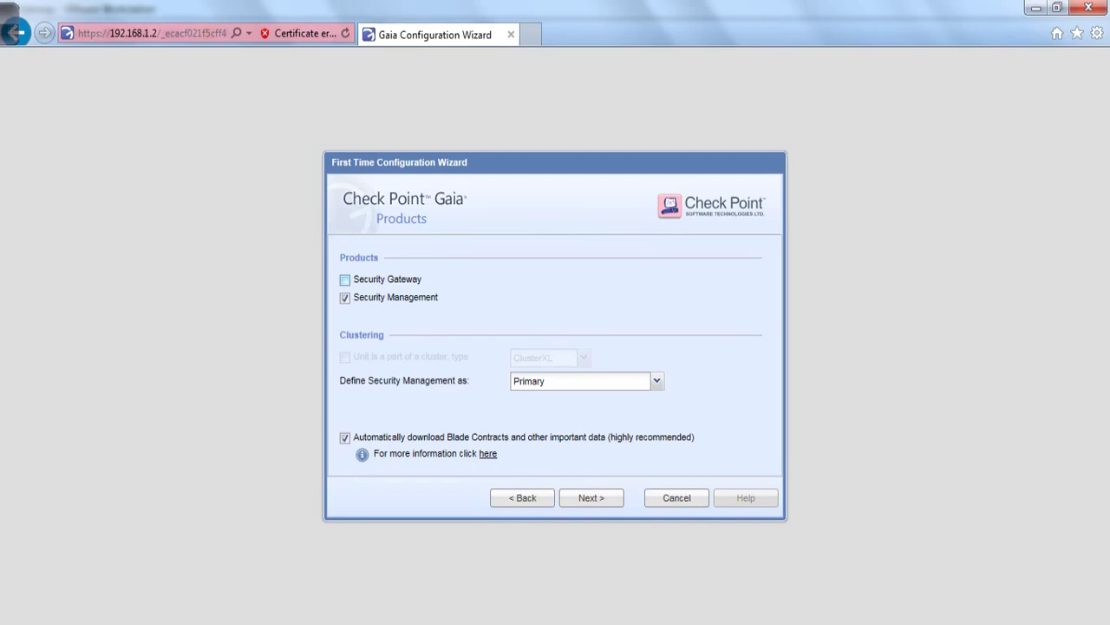
left_click(345, 297)
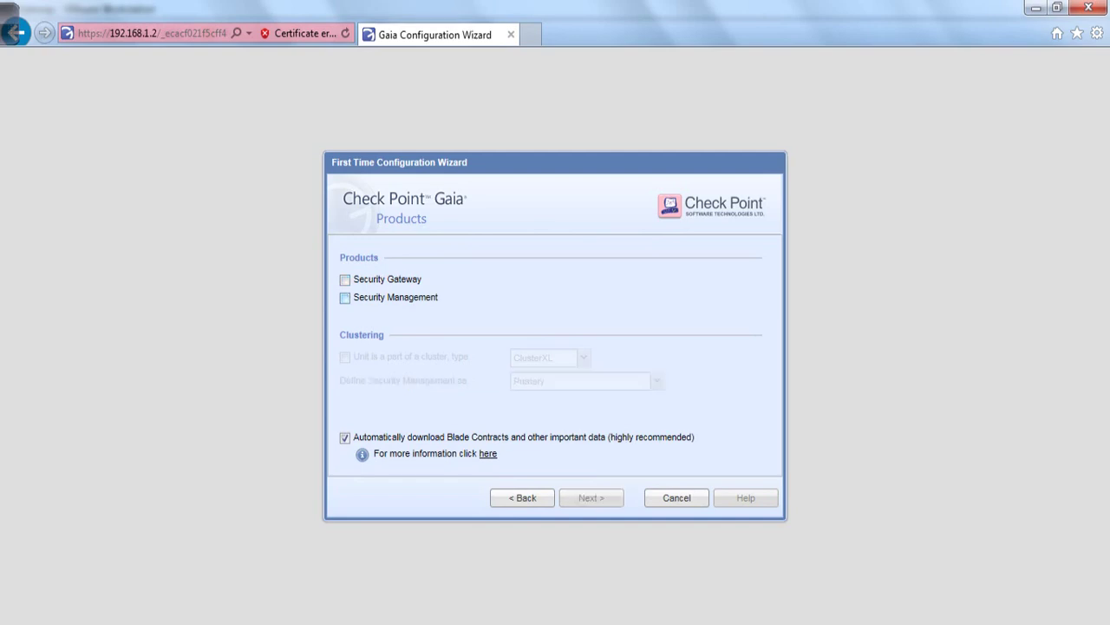
left_click(345, 279)
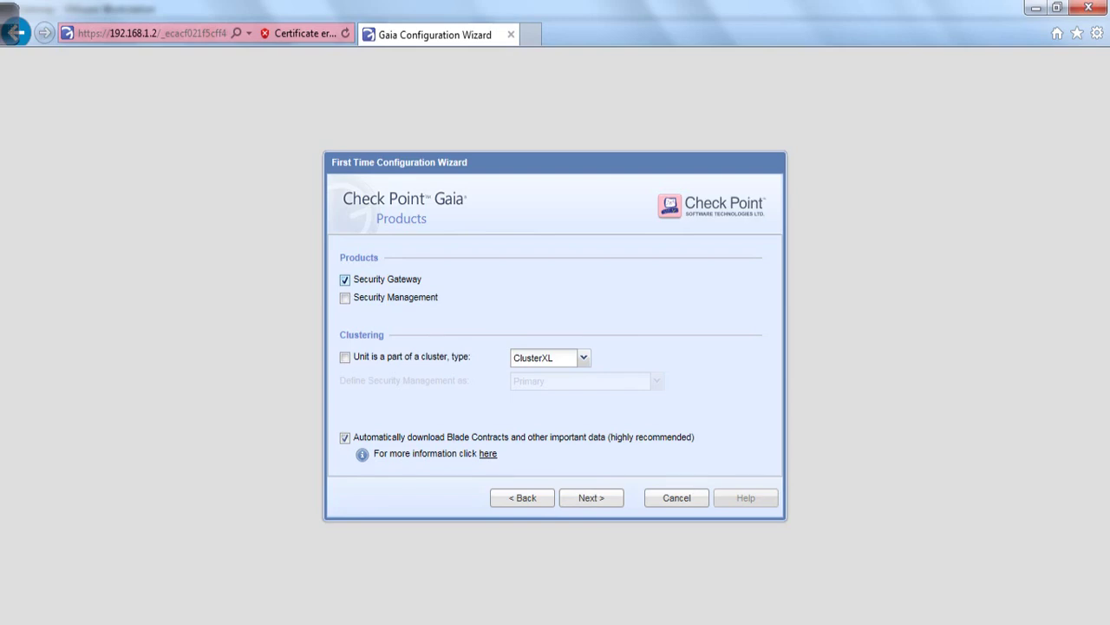
left_click(591, 497)
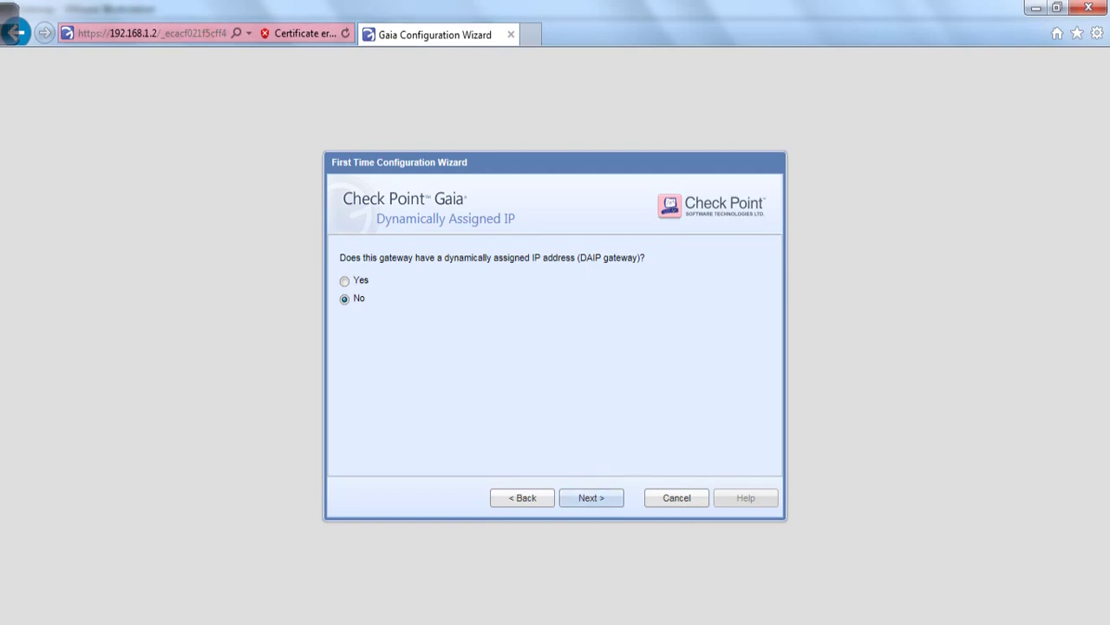
key("Return")
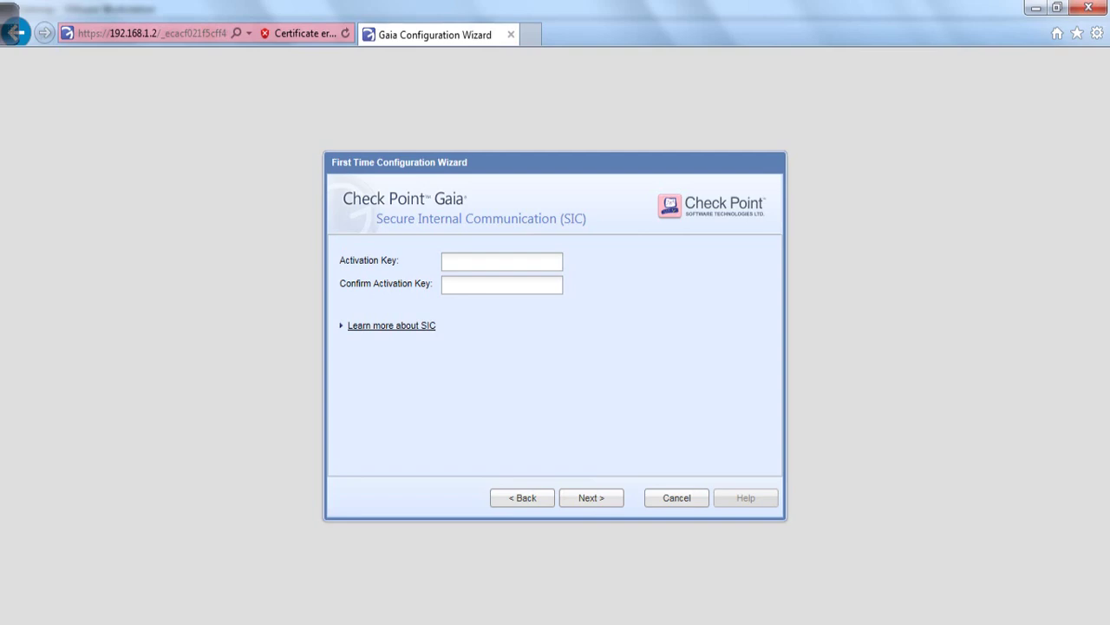
- Return to the Products step, circle the Security Gateway choice with the pen, then continue
key("Return")
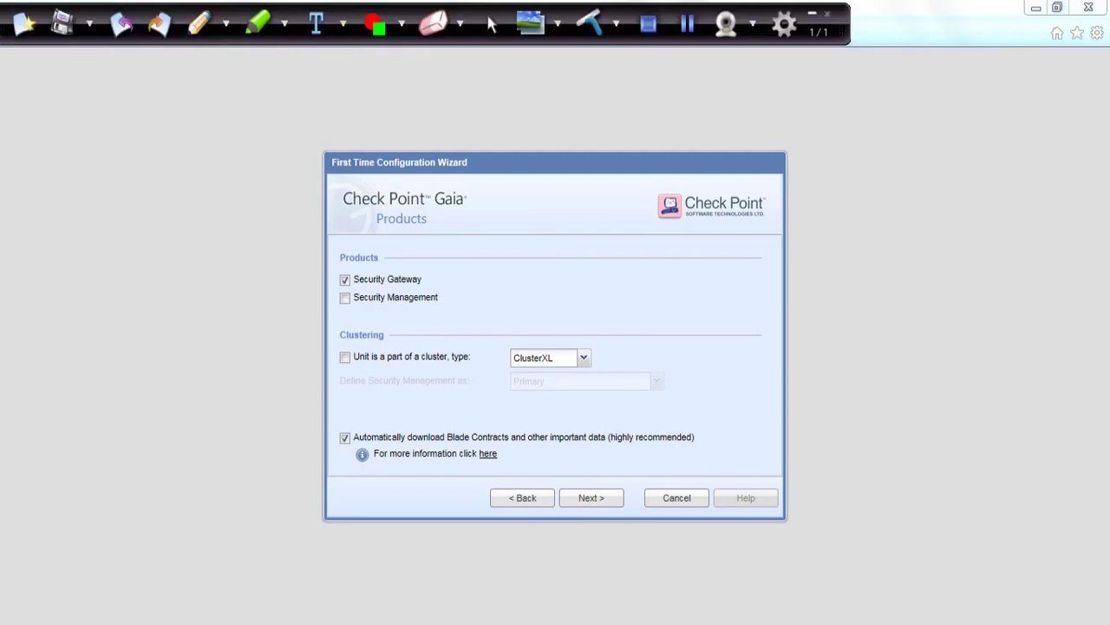
mouse_move(351, 260)
left_mouse_down()
mouse_move(334, 271)
mouse_move(335, 290)
mouse_move(354, 258)
left_mouse_up()
left_click(492, 24)
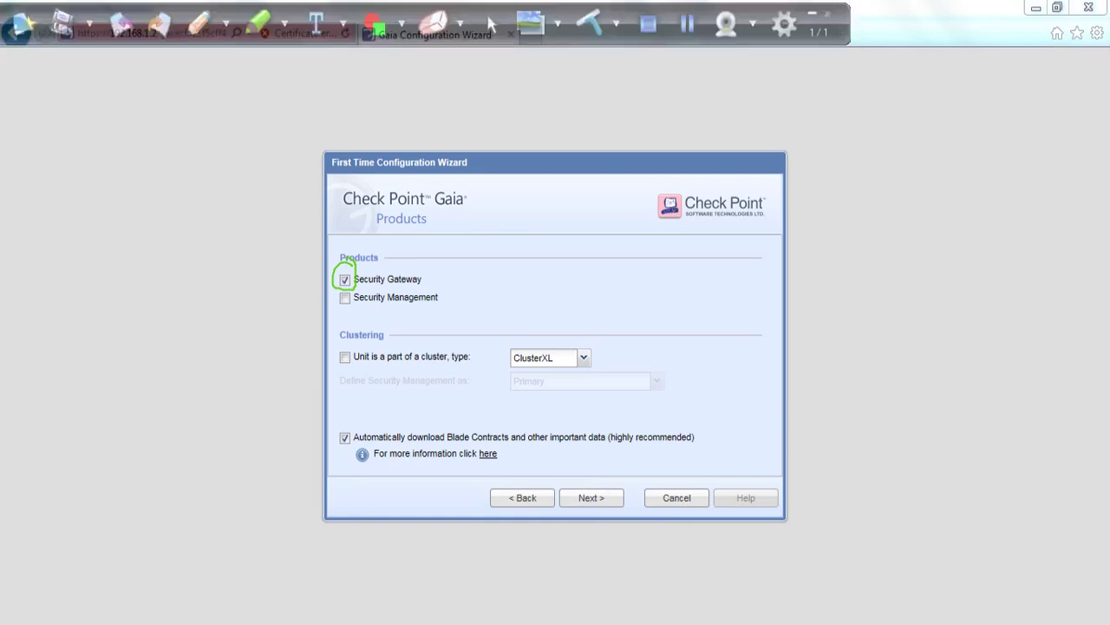
left_click(591, 497)
- Enter and confirm the SIC activation key, clear the annotation ink, and proceed to the Summary
left_click(591, 498)
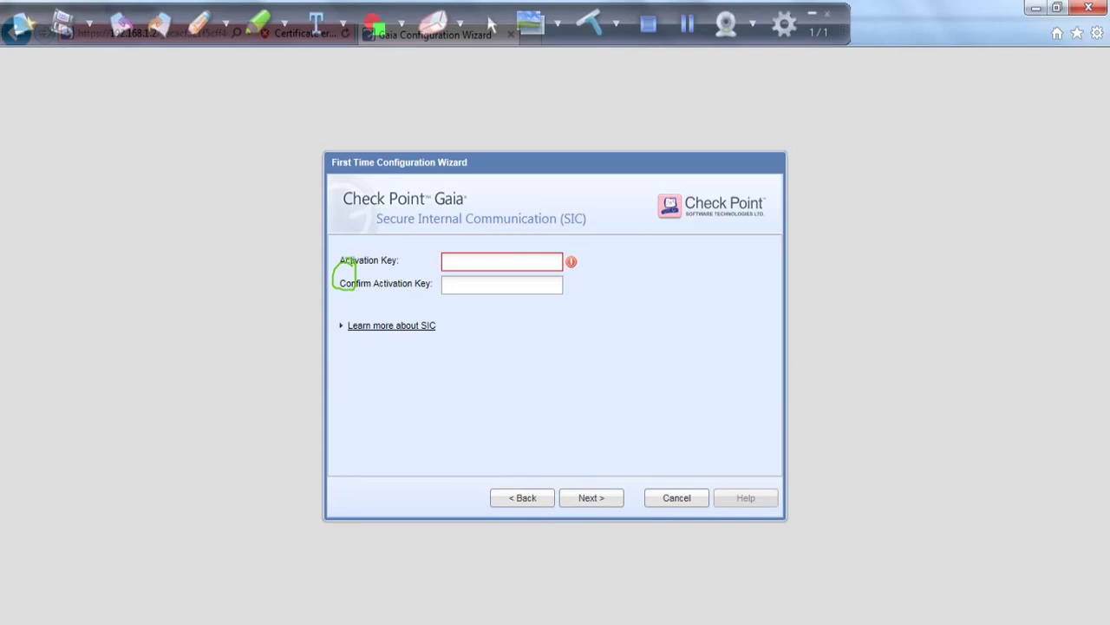
type("1234567")
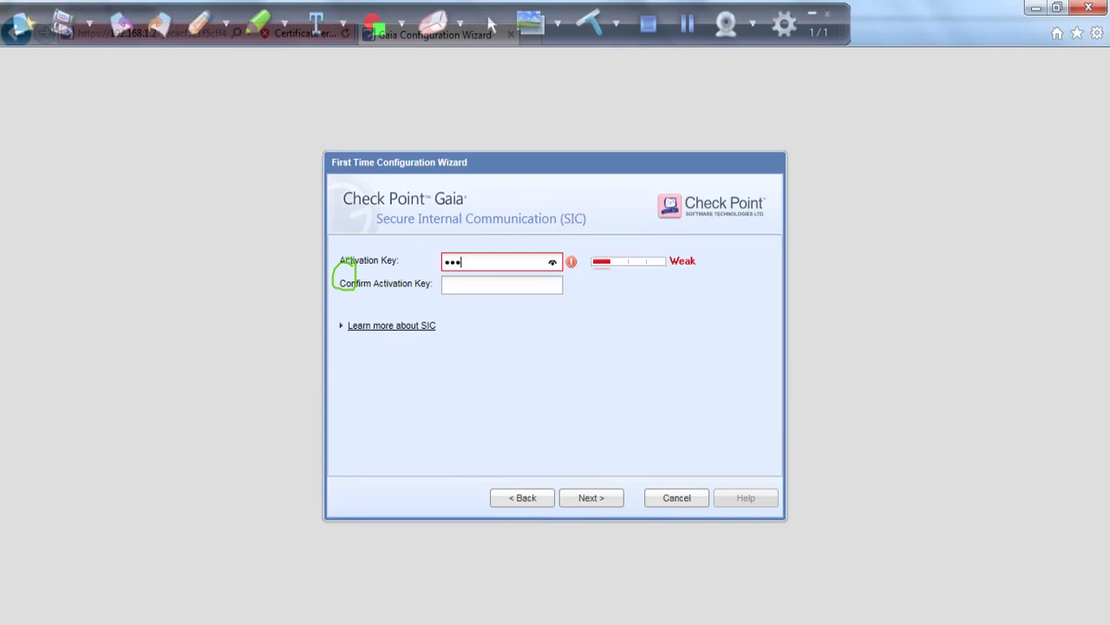
type("89")
key("Tab")
type("123456789")
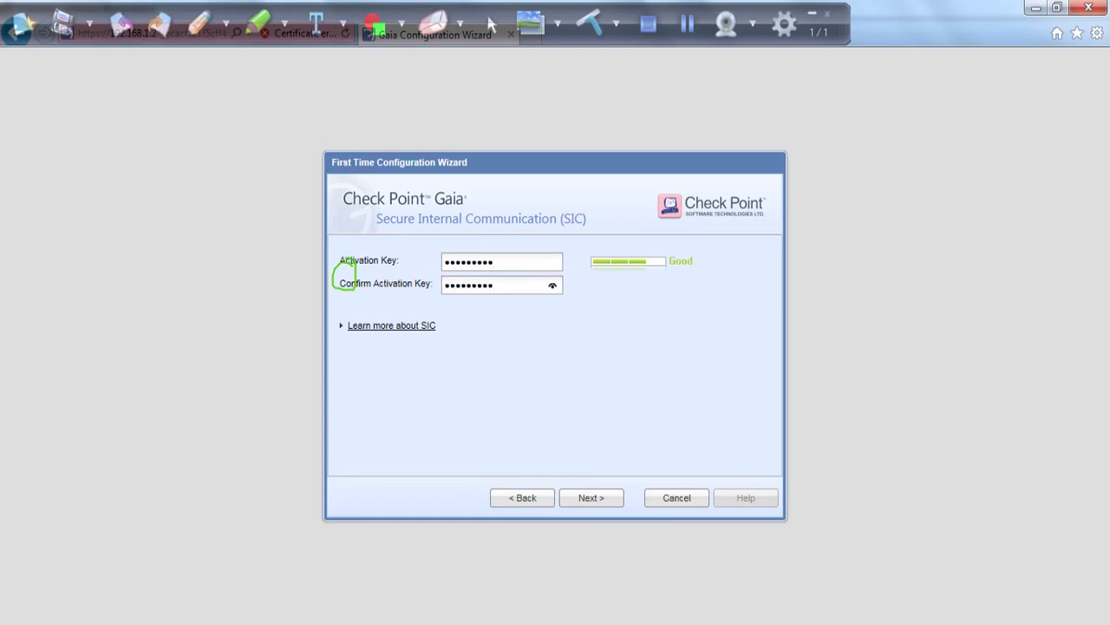
left_click(812, 13)
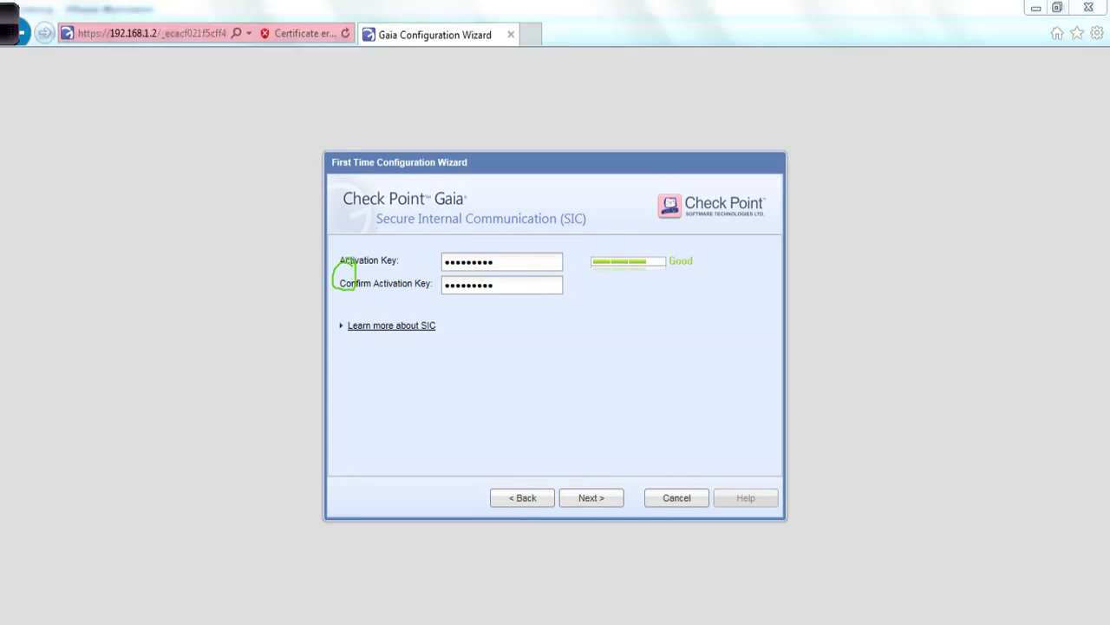
left_click(10, 32)
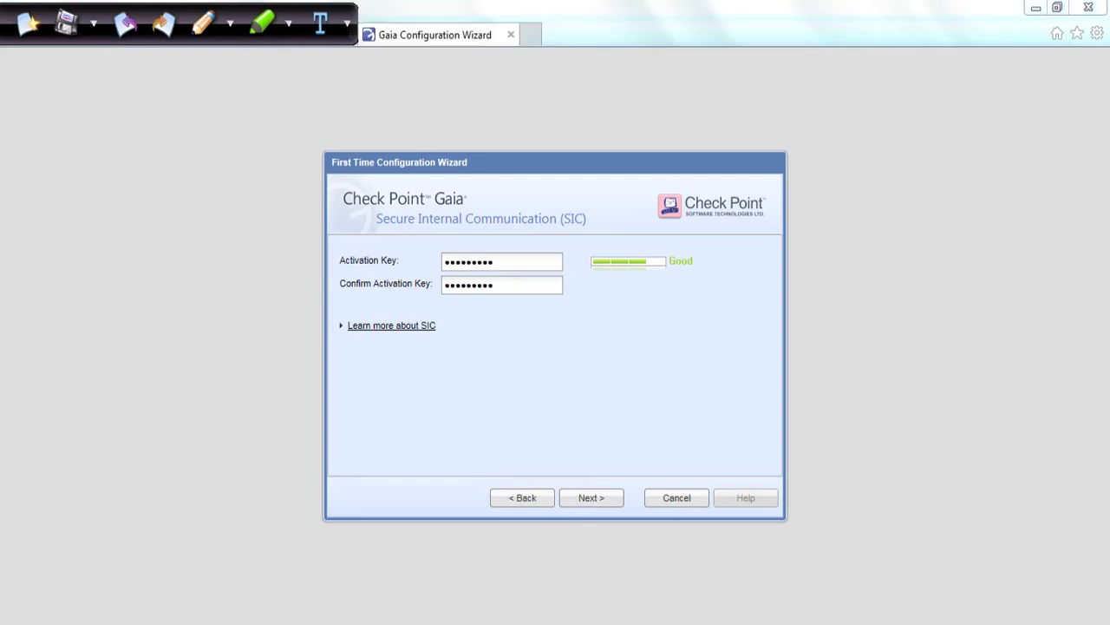
key("Return")
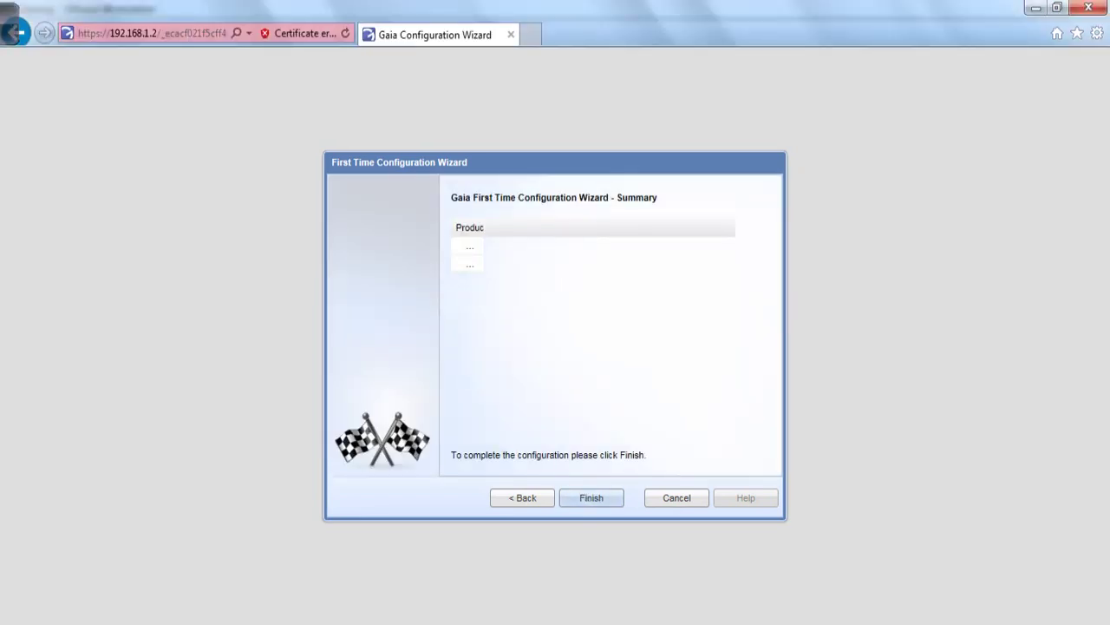
- Finish the wizard and answer Yes to start the configuration process
key("Return")
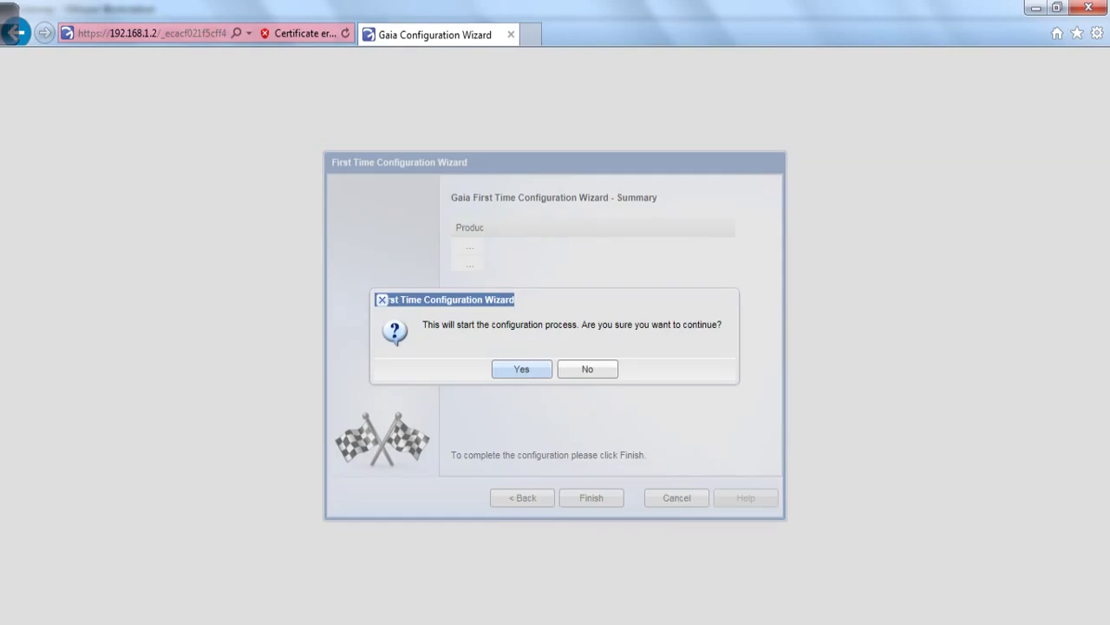
key("Return")
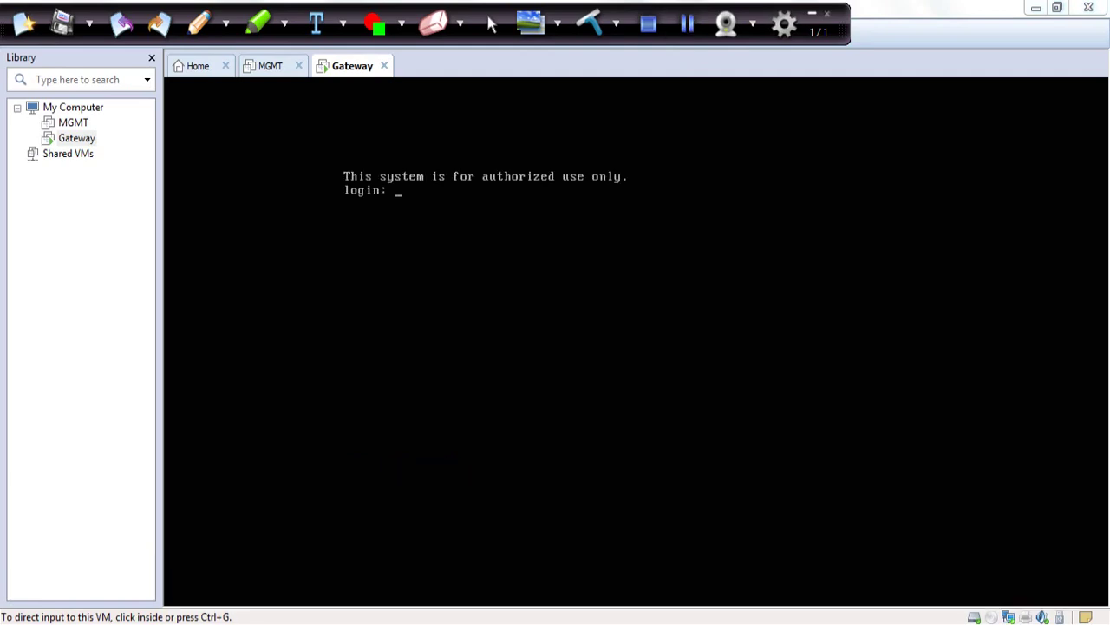
- Log in to the Gateway VM console as admin to reach the Gateway> prompt, then release input
left_click(812, 14)
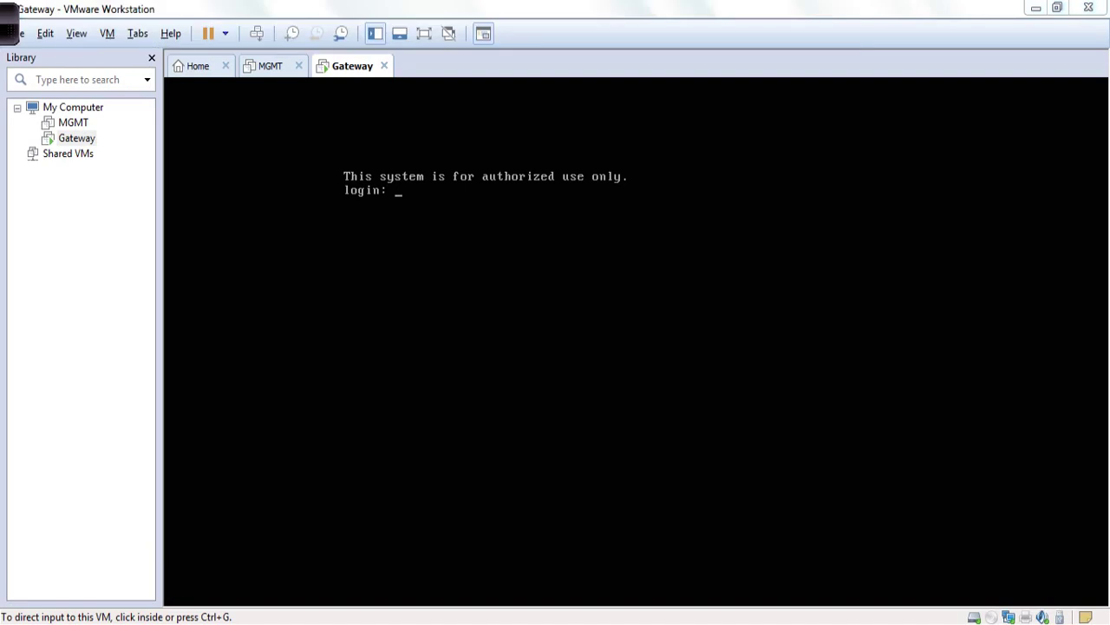
key("ctrl+g")
type("admin")
key("Return")
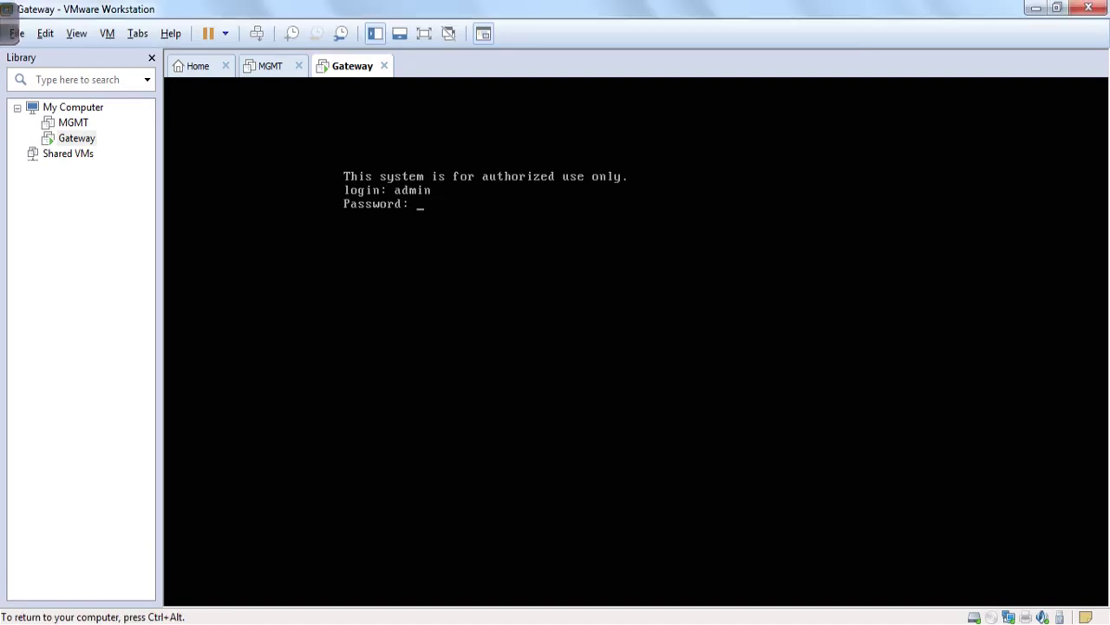
key("Return")
key("Return")
key("Return")
key("Return")
key("Return")
key("Return")
key("Return")
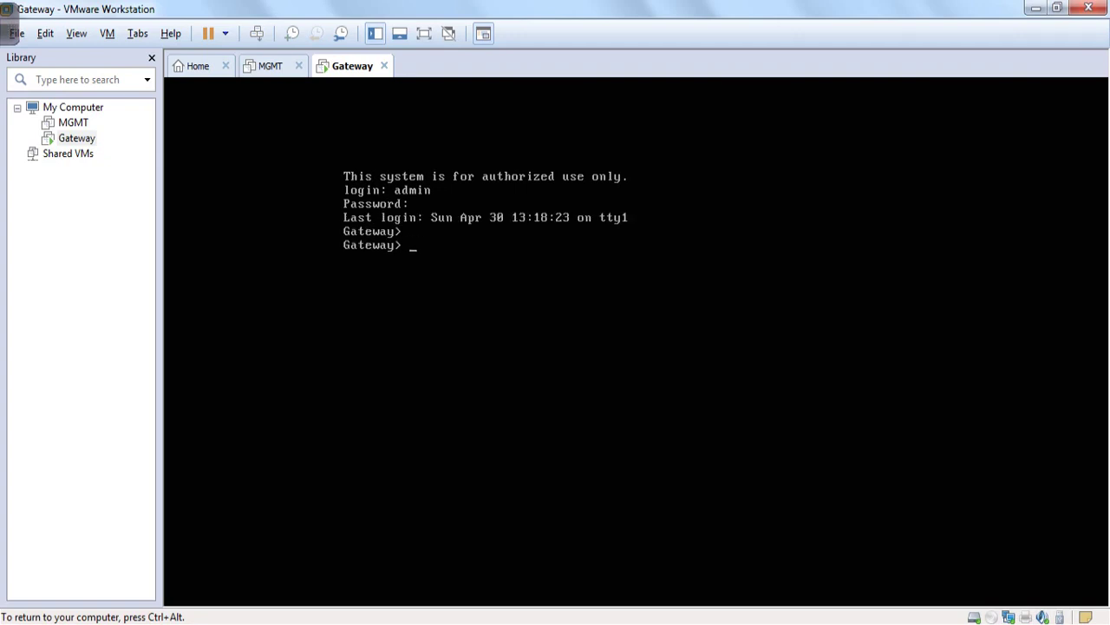
key("Return")
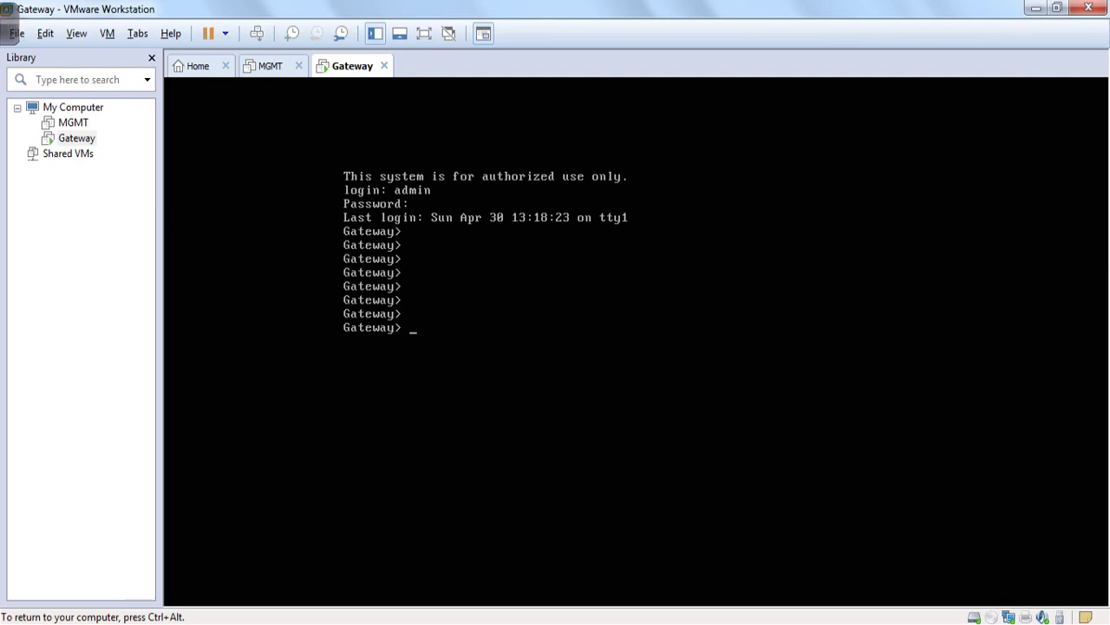
key("ctrl+alt")
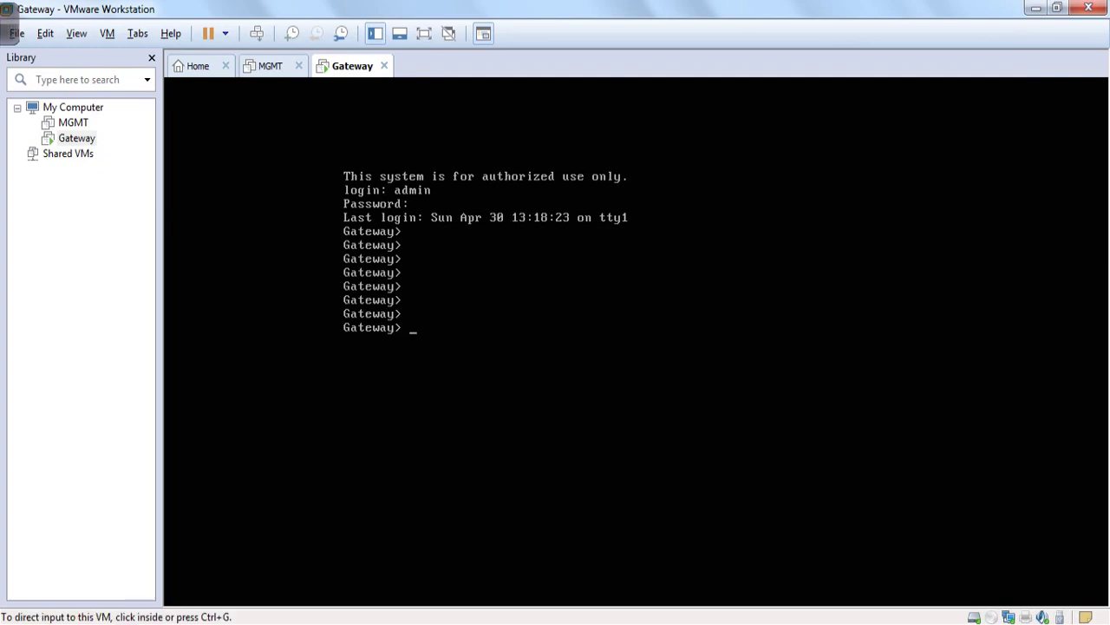
- On the CheckPoint3 topology slide, underline 192.168.1.2, write GW, and mark 172.168.1.2 and Vmnet2
mouse_move(475, 623)
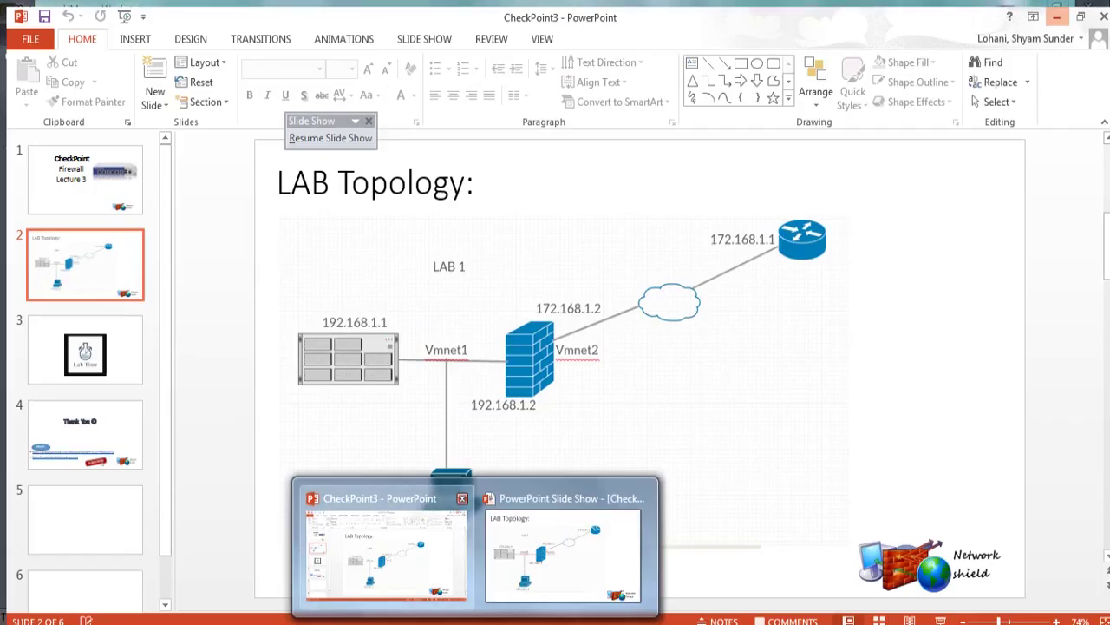
left_click(386, 547)
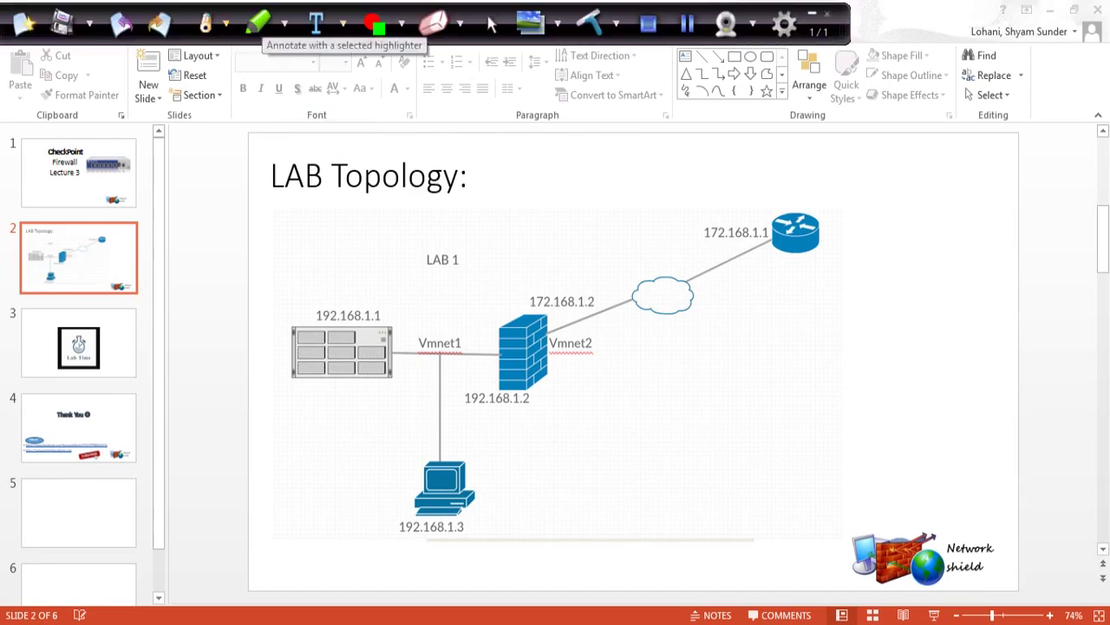
mouse_move(462, 408)
left_mouse_down()
mouse_move(545, 409)
mouse_move(581, 432)
mouse_move(591, 465)
mouse_move(609, 426)
left_mouse_up()
mouse_move(597, 281)
left_mouse_down()
mouse_move(515, 282)
mouse_move(582, 320)
mouse_move(606, 282)
mouse_move(590, 273)
left_mouse_up()
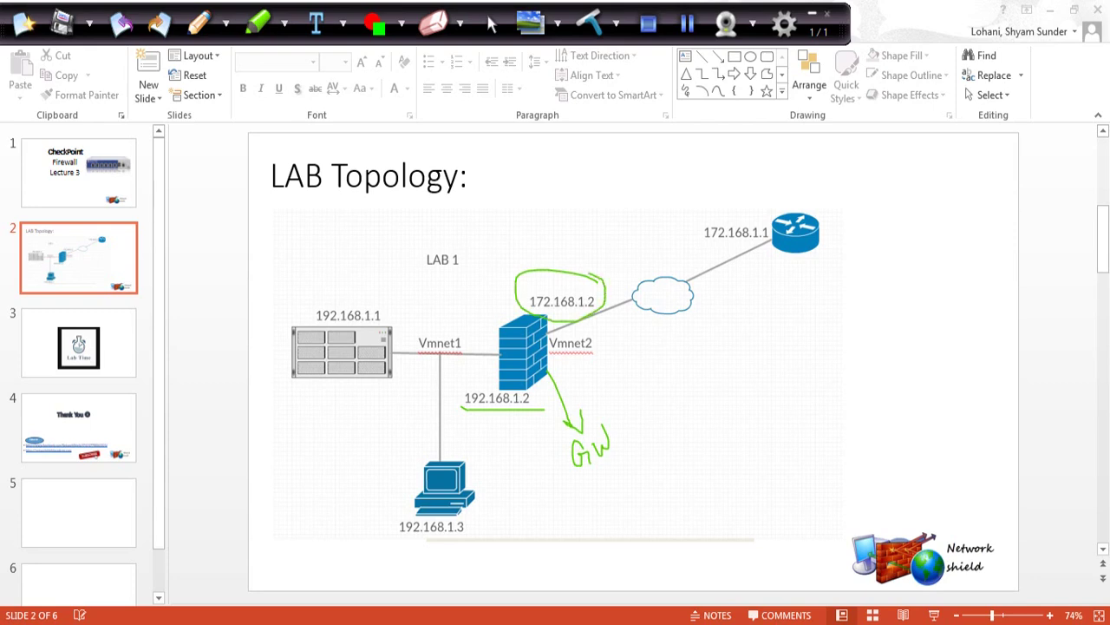
mouse_move(604, 330)
left_mouse_down()
mouse_move(548, 329)
mouse_move(563, 368)
mouse_move(607, 340)
left_mouse_up()
left_click_drag(607, 359, 642, 394)
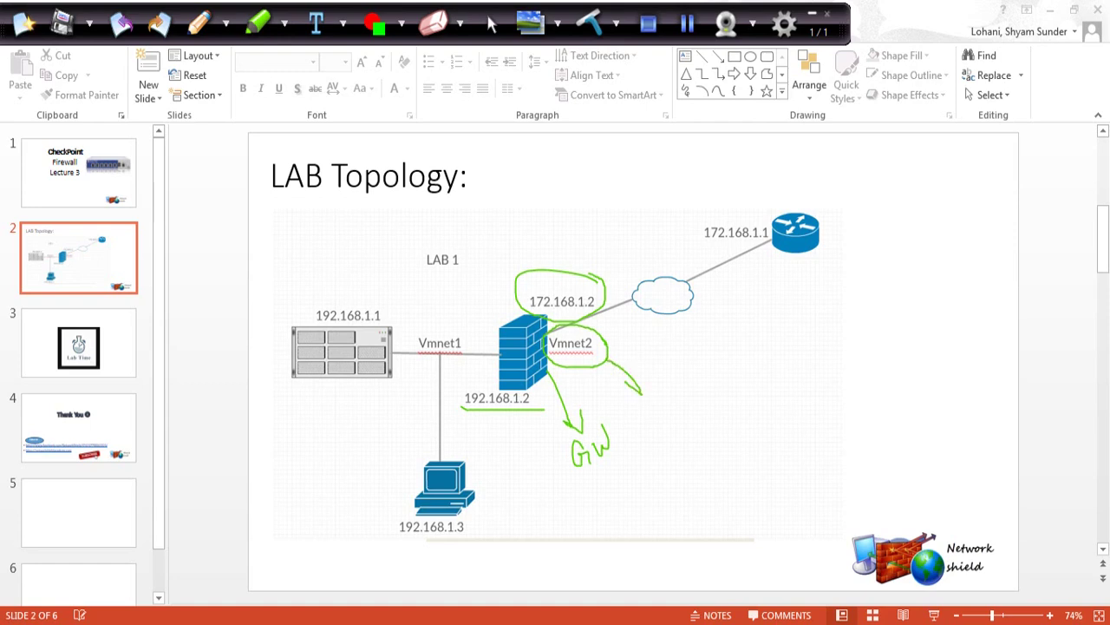
- Circle the cloud and 172.168.1.1 router, draw lines through the marks, then return to VMware
mouse_move(846, 201)
left_mouse_down()
mouse_move(833, 191)
mouse_move(668, 352)
mouse_move(855, 217)
mouse_move(837, 193)
left_mouse_up()
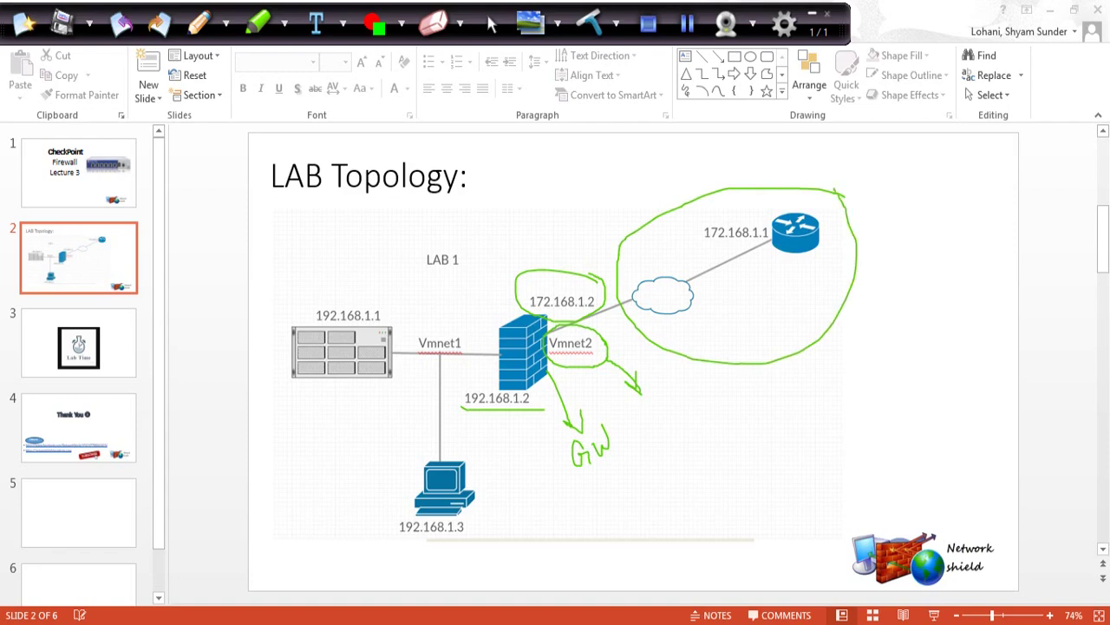
left_click_drag(606, 446, 616, 448)
left_click_drag(575, 257, 599, 365)
left_click_drag(546, 271, 576, 371)
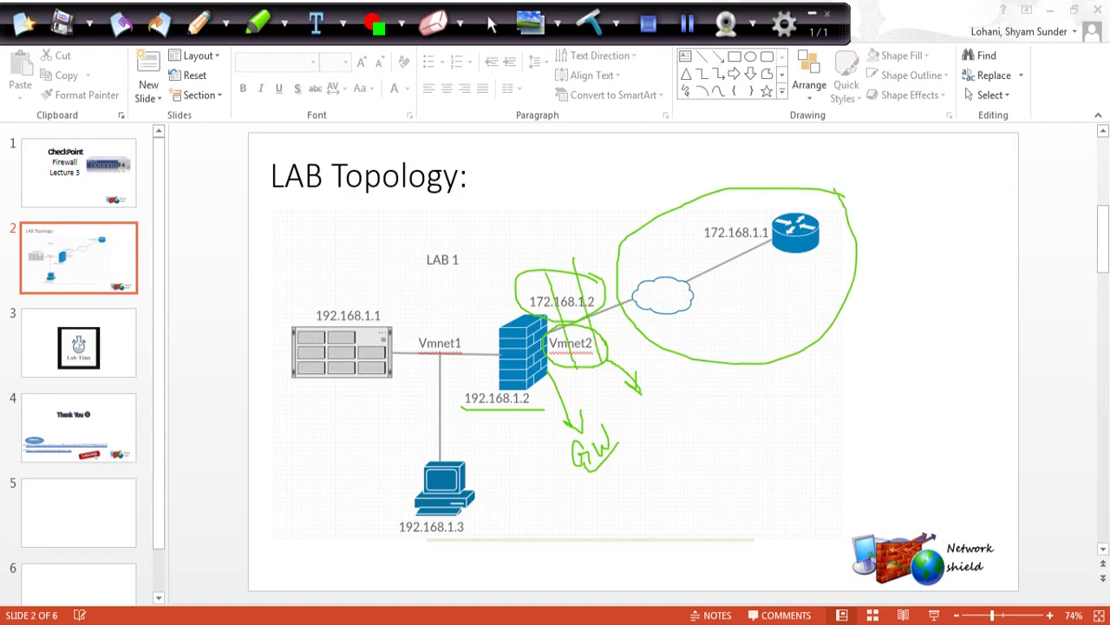
left_click(813, 13)
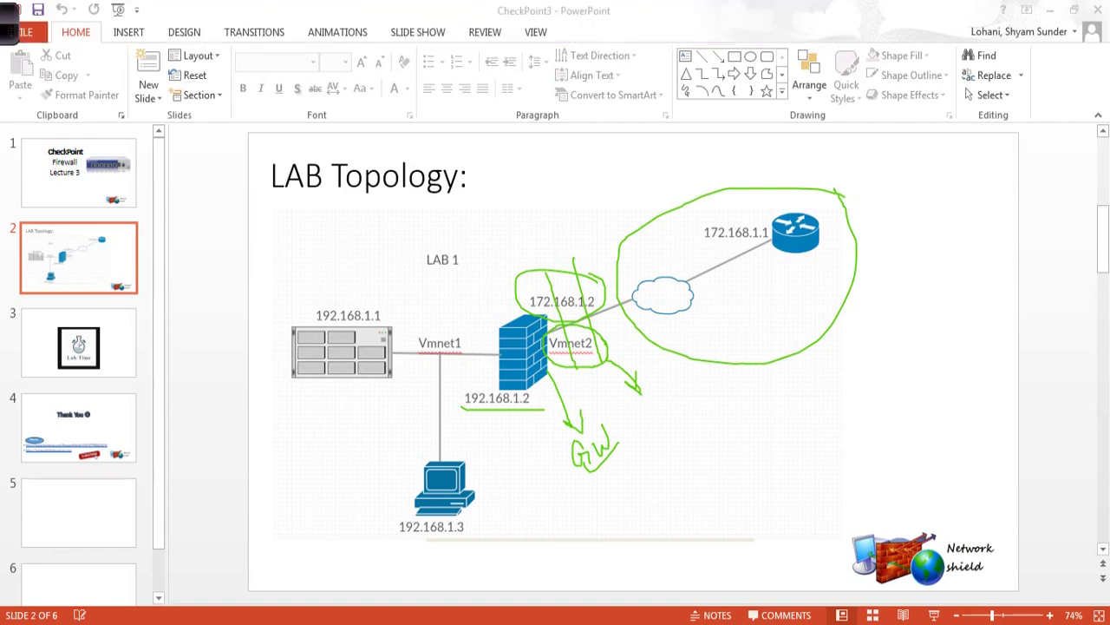
left_click(583, 532)
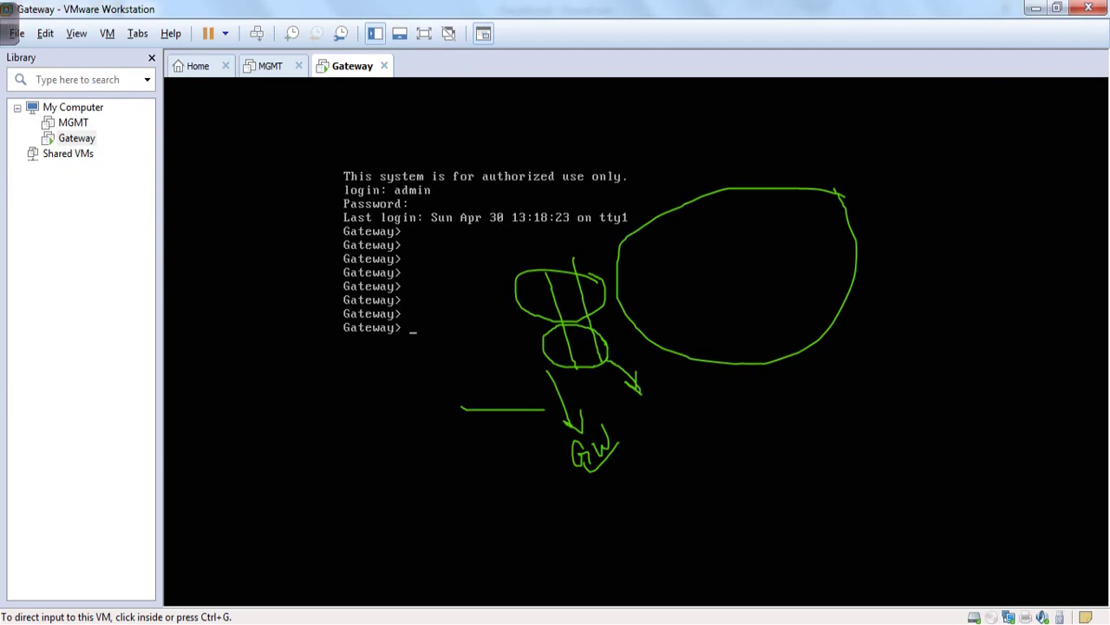
- Clear the screen annotation ink and close the annotation overlay
left_click(1041, 616)
key("Escape")
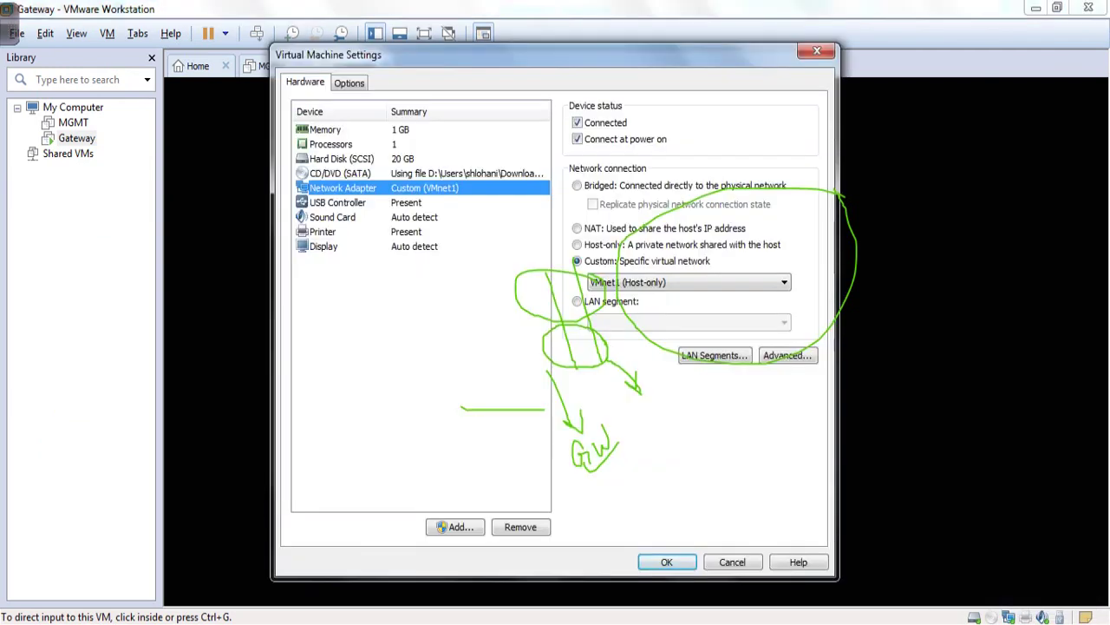
key("ctrl+shift+a")
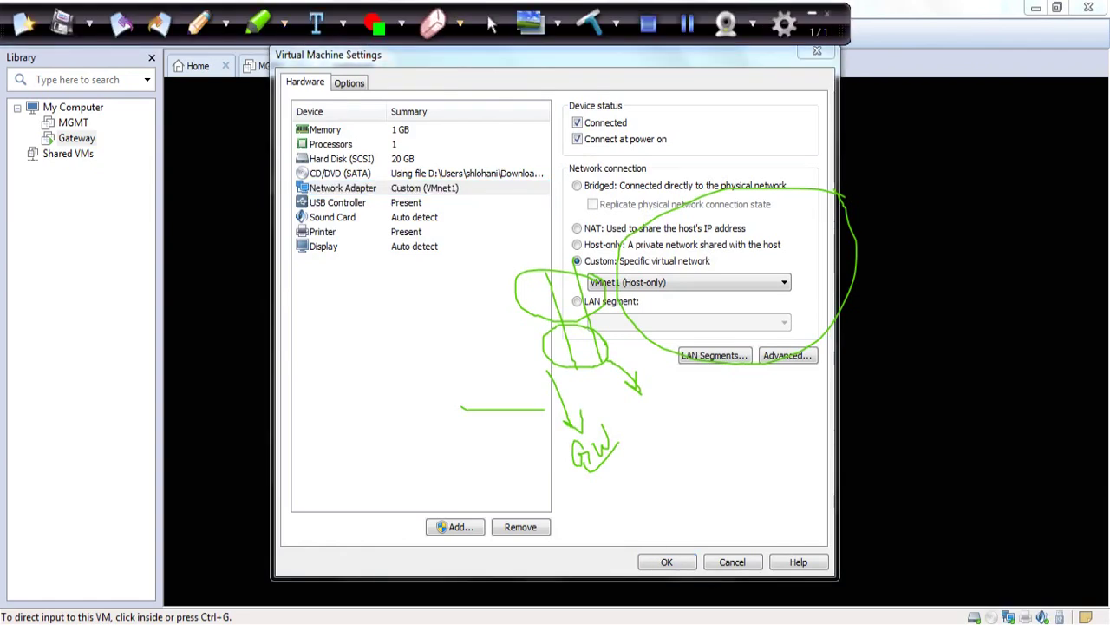
key("ctrl+shift+a")
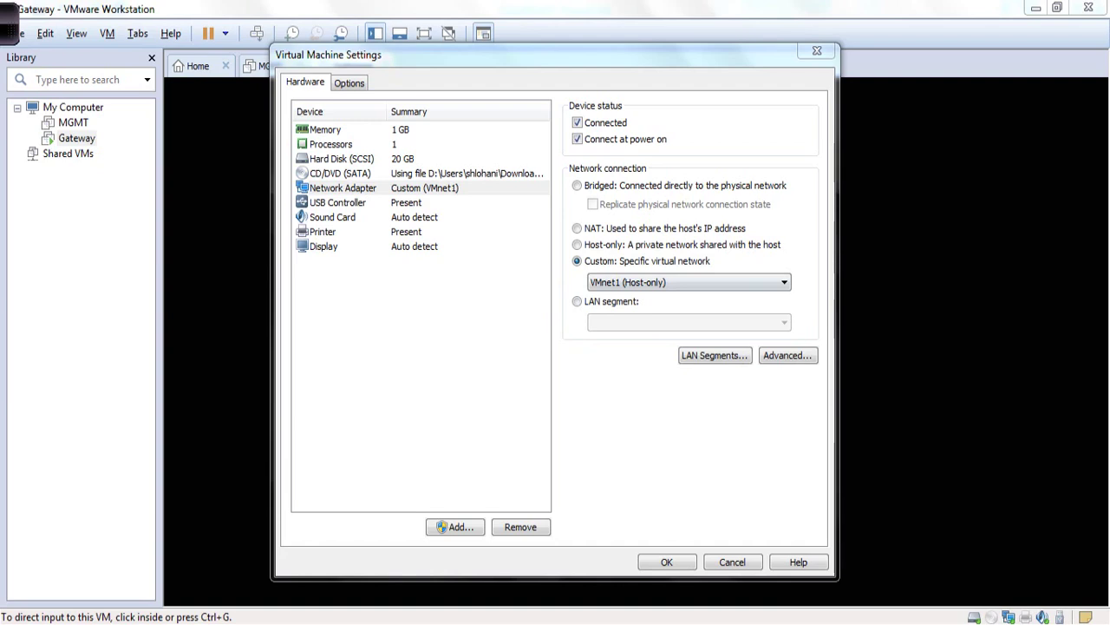
- Browse the adapter's virtual network list, including VMnet8 (NAT), and keep VMnet1
key("alt+Down")
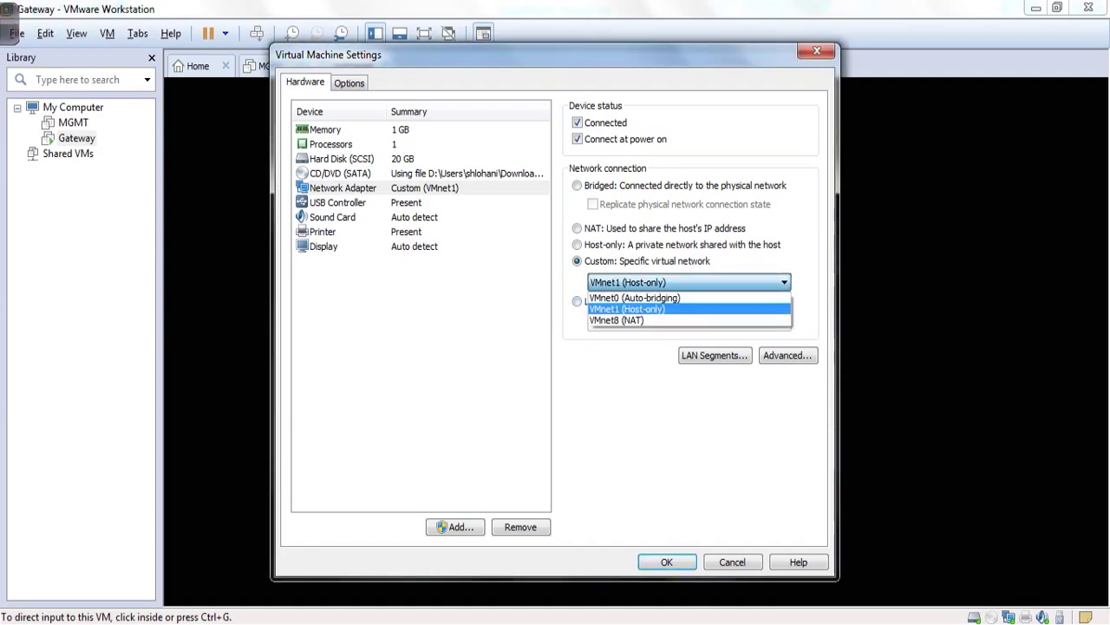
key("Down")
key("Down")
key("Up")
key("Up")
key("Down")
key("Down")
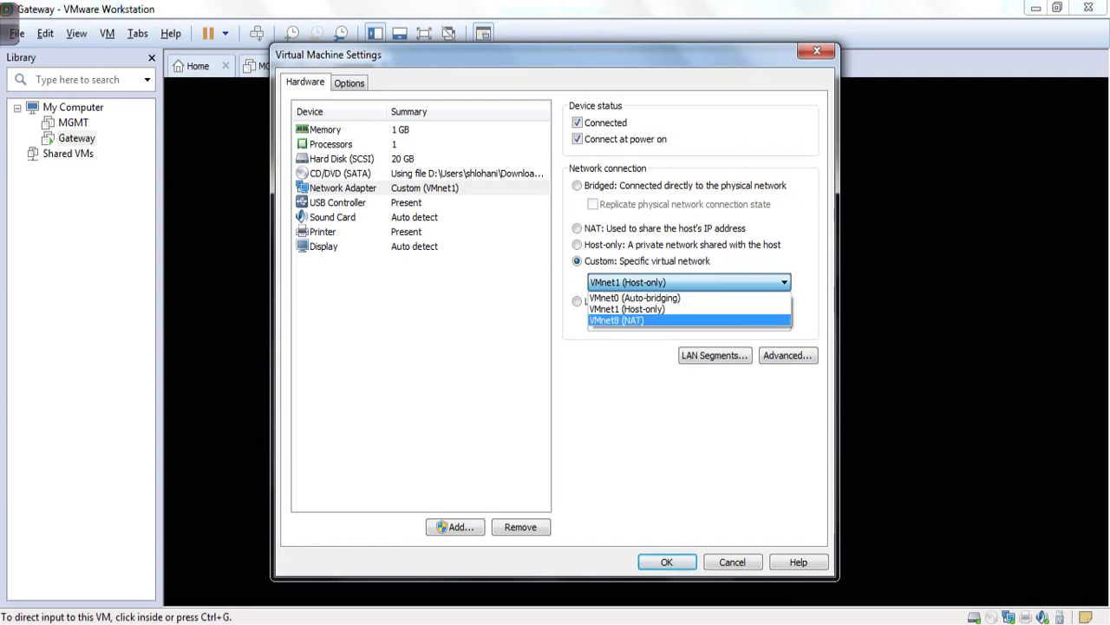
key("Up")
key("Up")
key("Down")
key("Down")
key("Escape")
key("Escape")
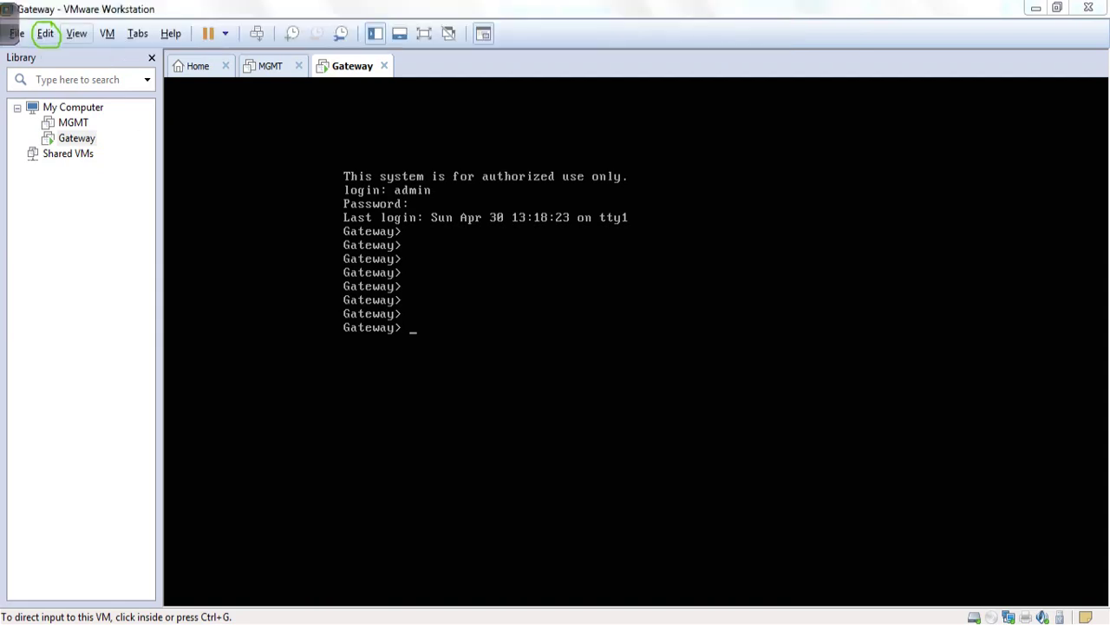
- In the Virtual Network Editor, make VMnet0 host-only and add a new VMnet2 network
left_click(46, 33)
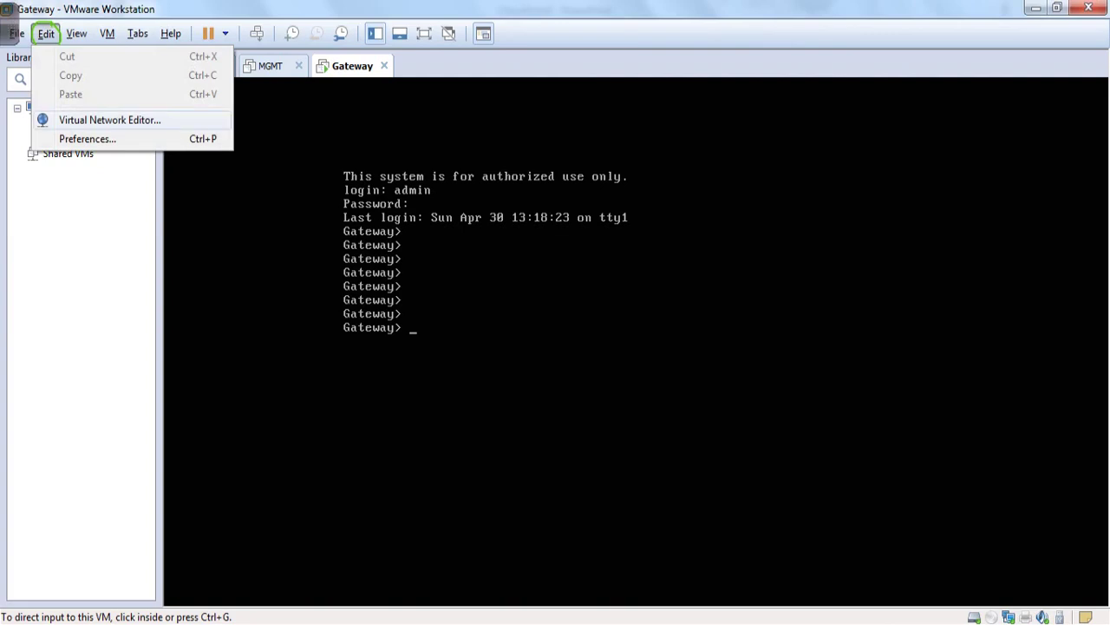
left_click(110, 120)
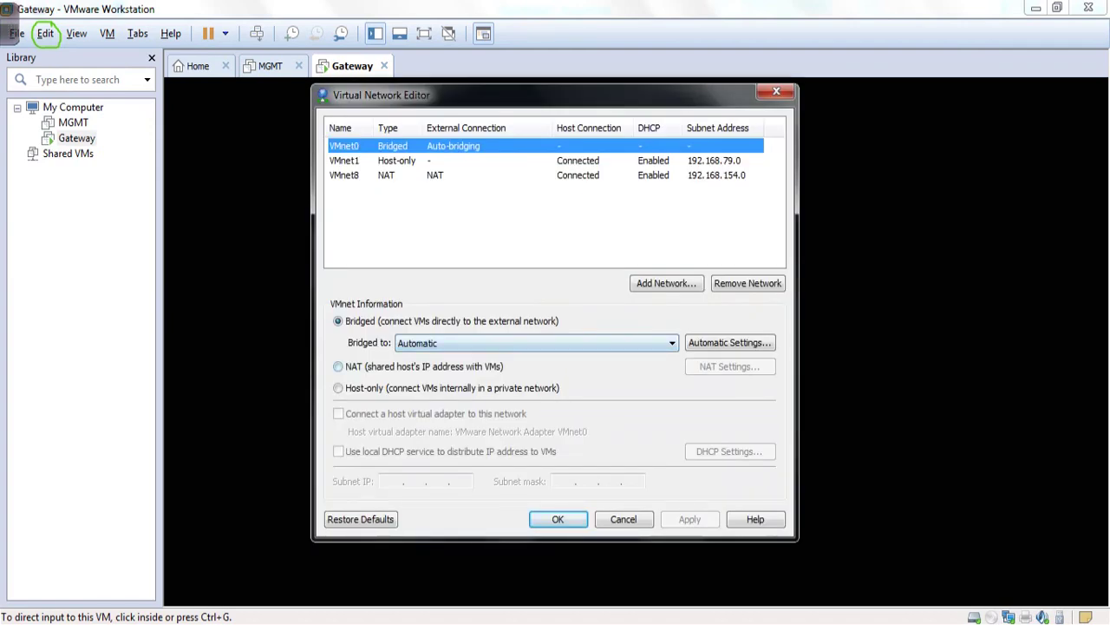
left_click(338, 387)
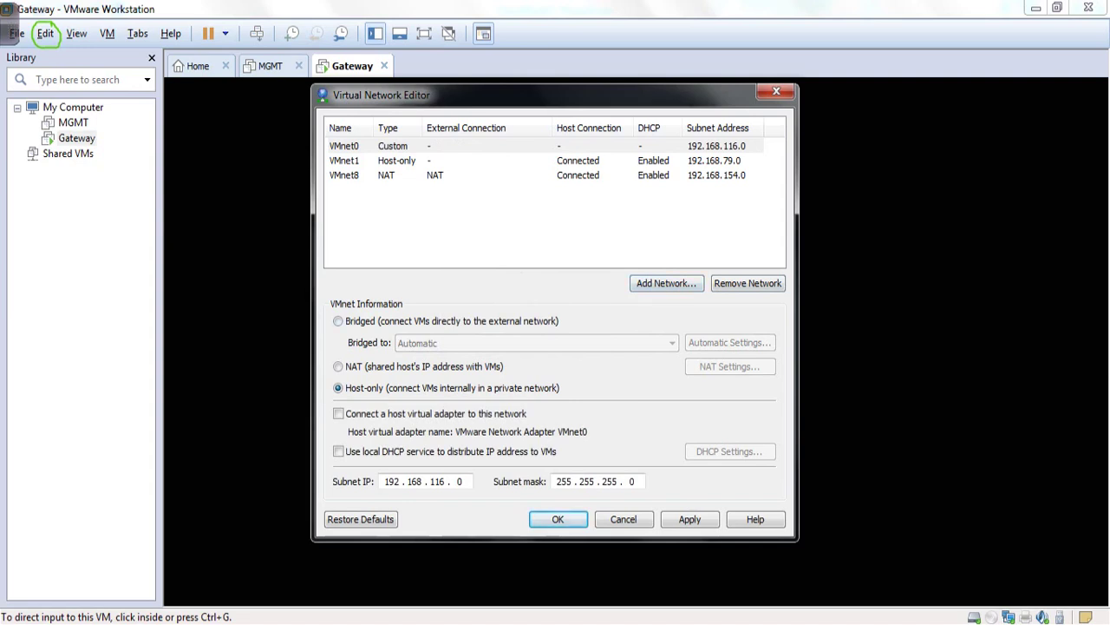
left_click(666, 282)
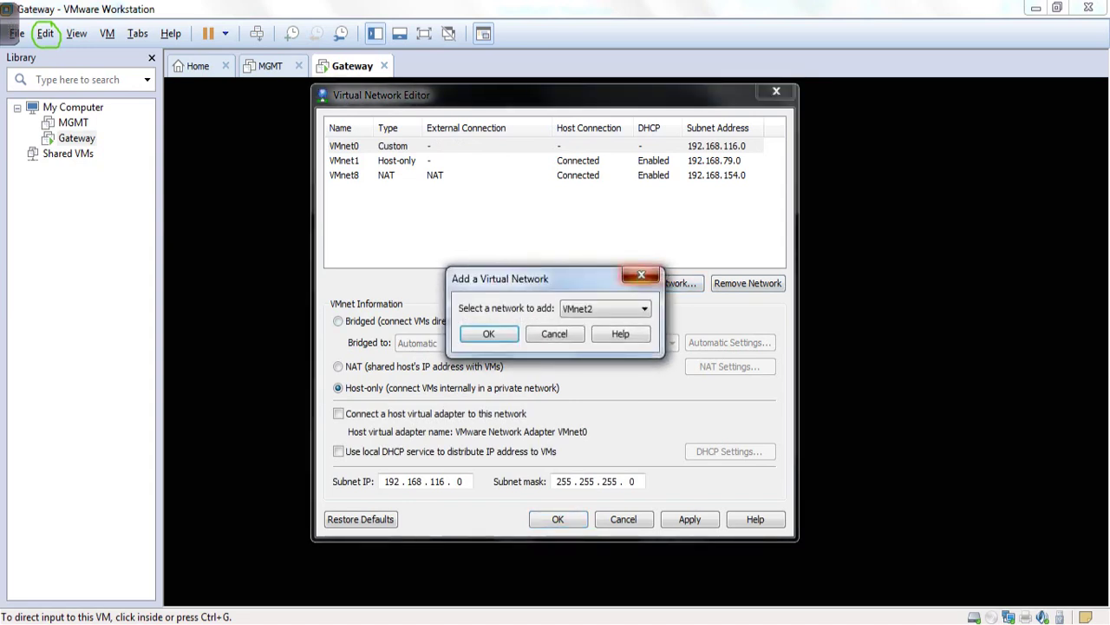
key("Escape")
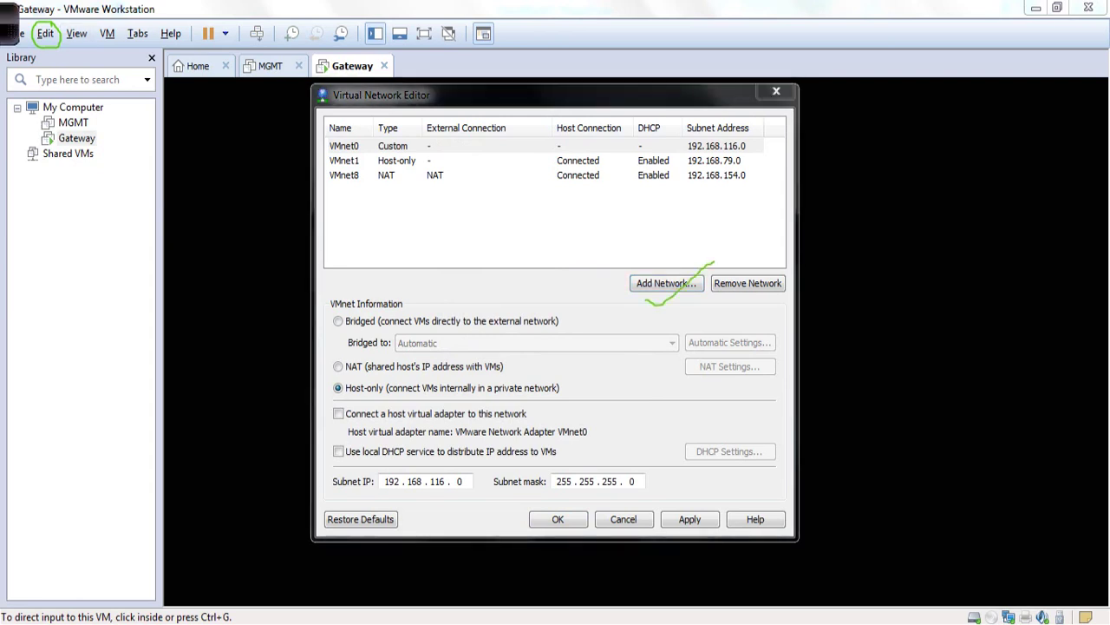
left_click(666, 283)
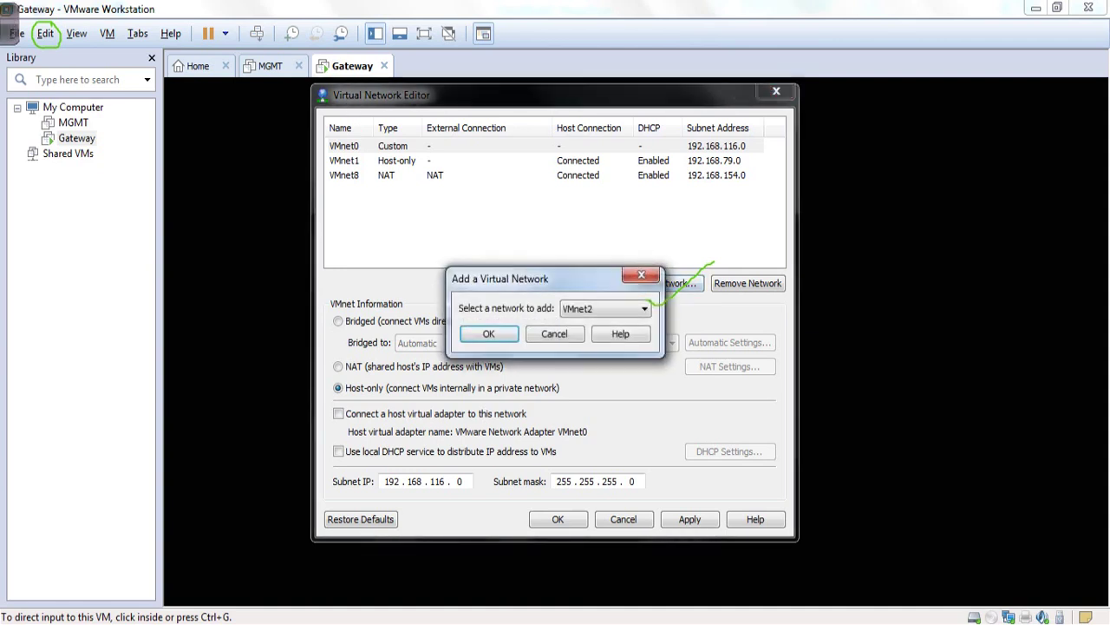
key("alt+Down")
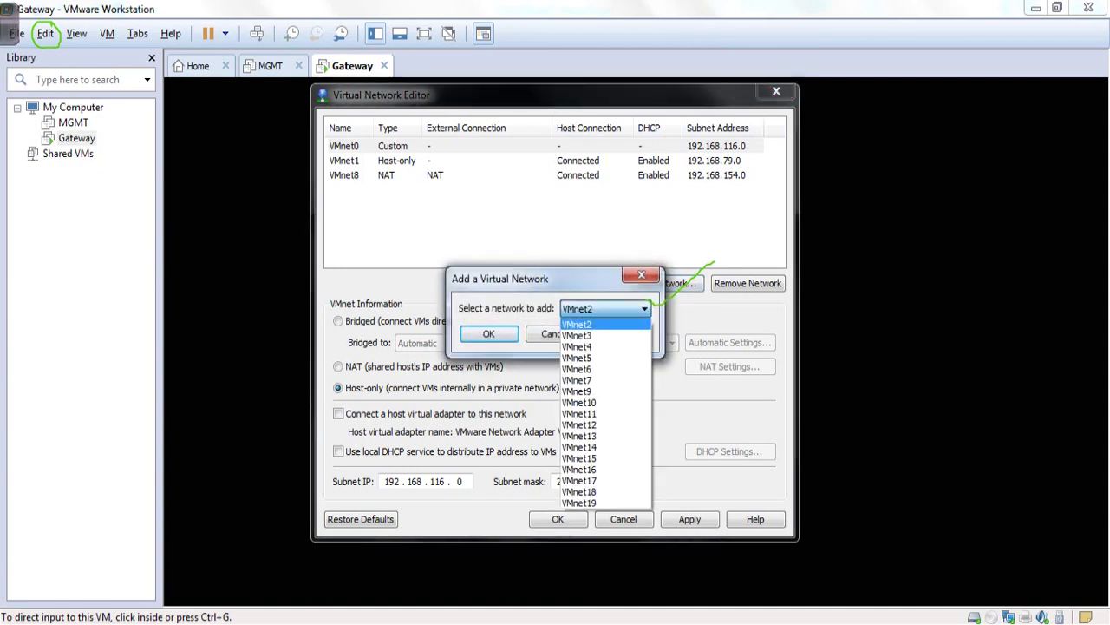
key("Return")
key("Return")
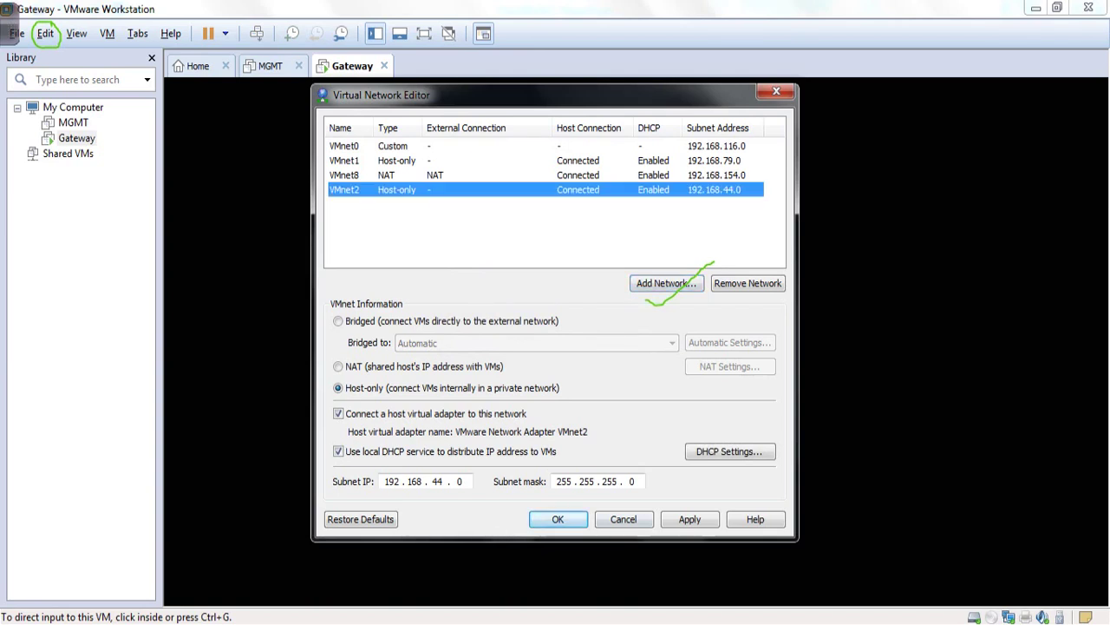
- Clear VMnet2's subnet IP and begin entering 172.1 as the new address
left_click(460, 480)
key("BackSpace")
key("BackSpace")
key("BackSpace")
key("BackSpace")
key("BackSpace")
key("BackSpace")
key("BackSpace")
key("BackSpace")
key("BackSpace")
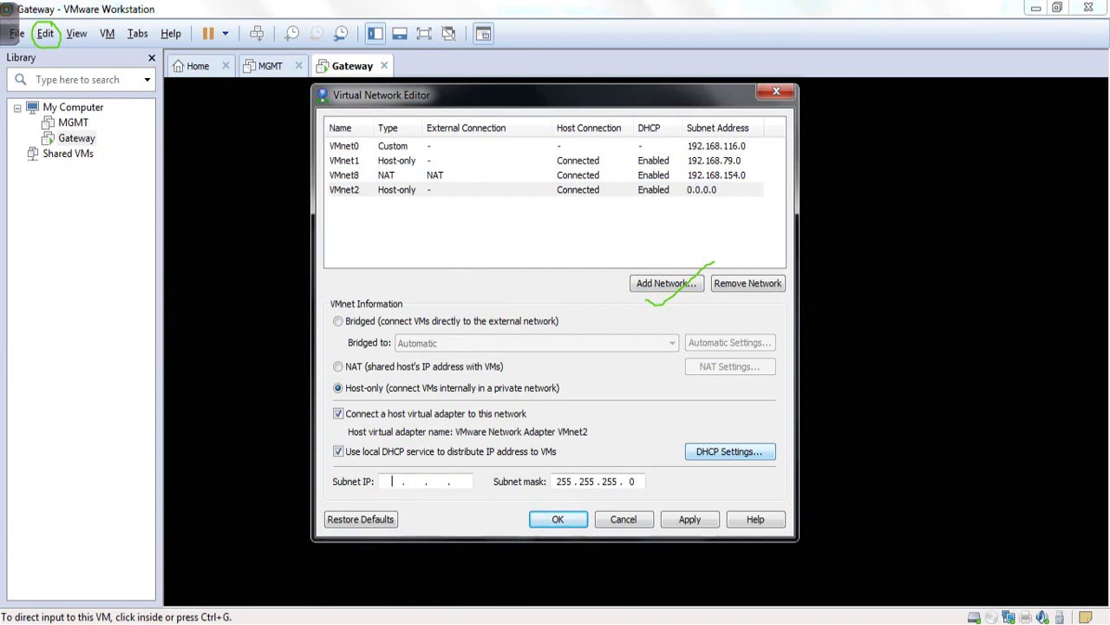
type("172 . . .")
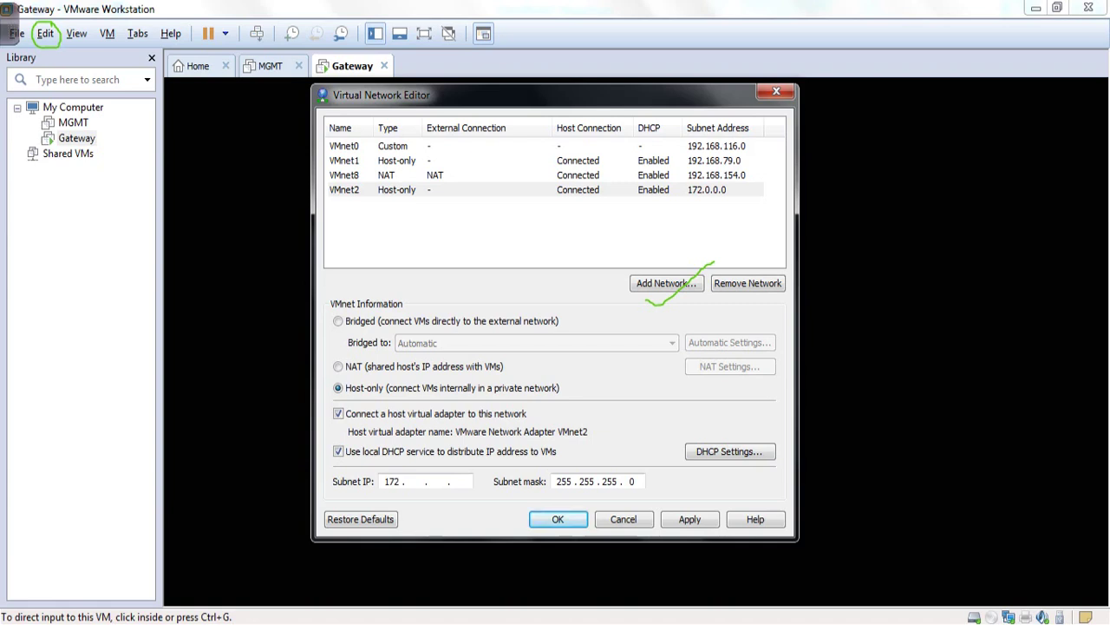
type("1")
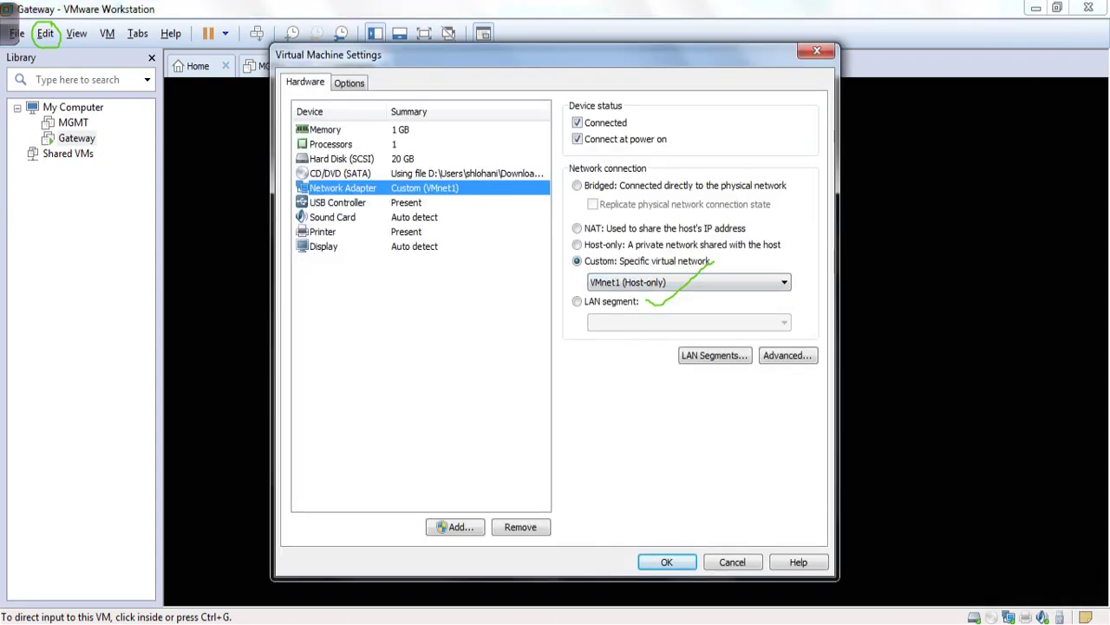
- Check the network adapter's network list and Advanced settings, leaving it on VMnet1
key("Escape")
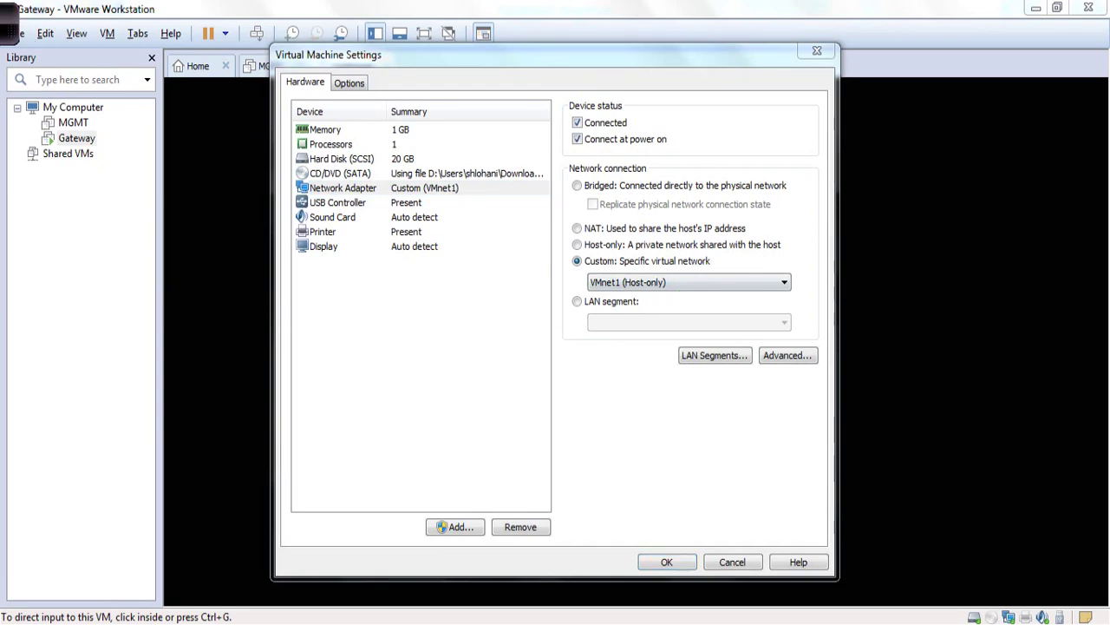
left_click(689, 282)
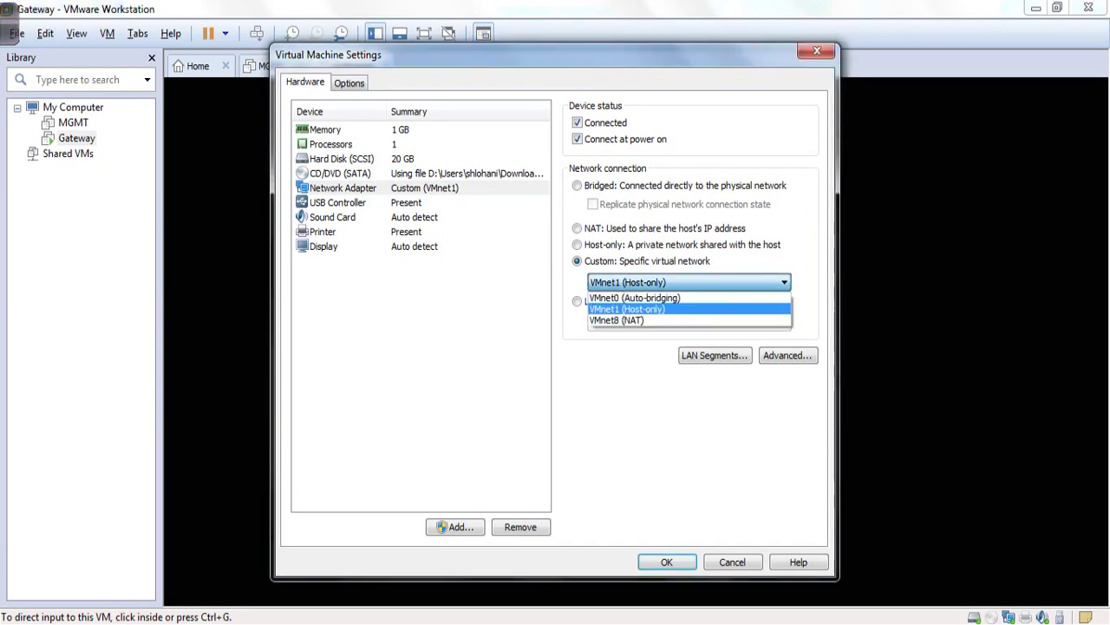
left_click(689, 282)
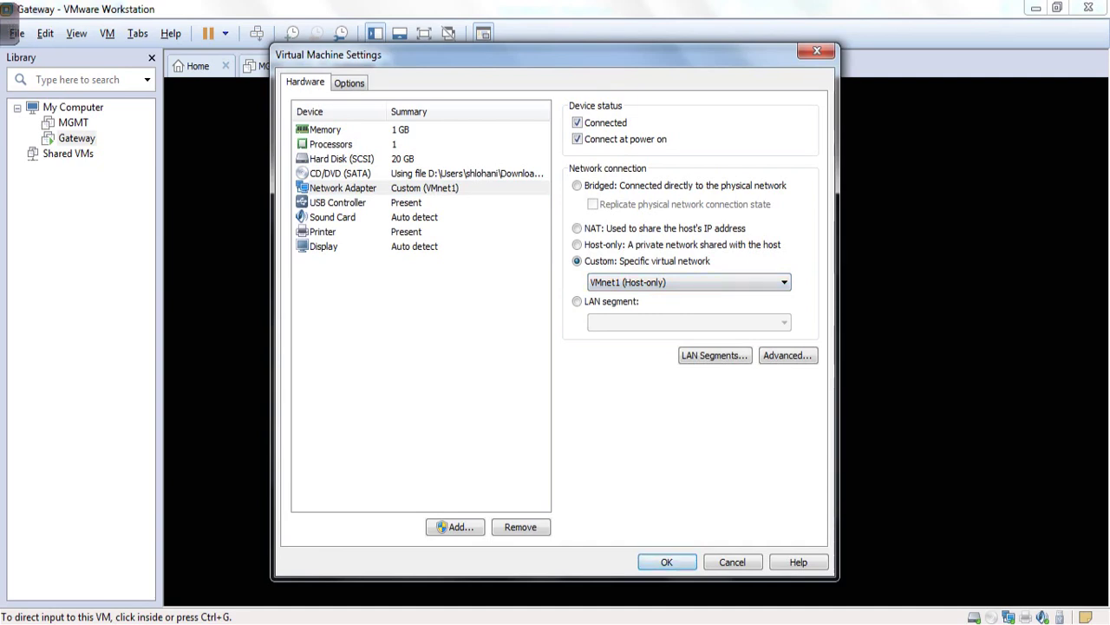
left_click(343, 187)
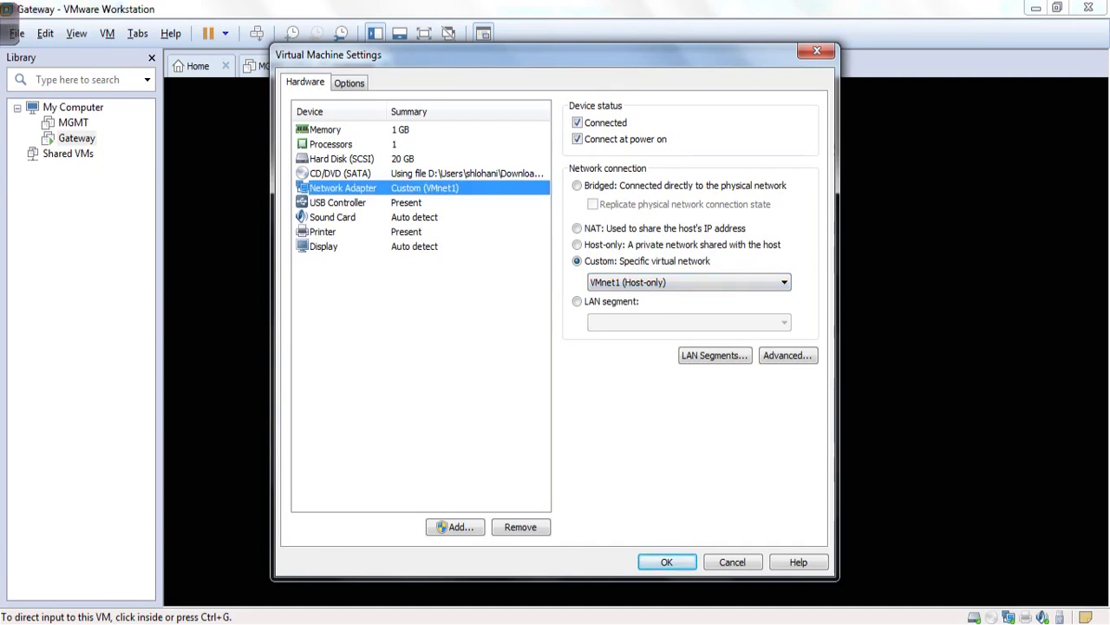
left_click(787, 355)
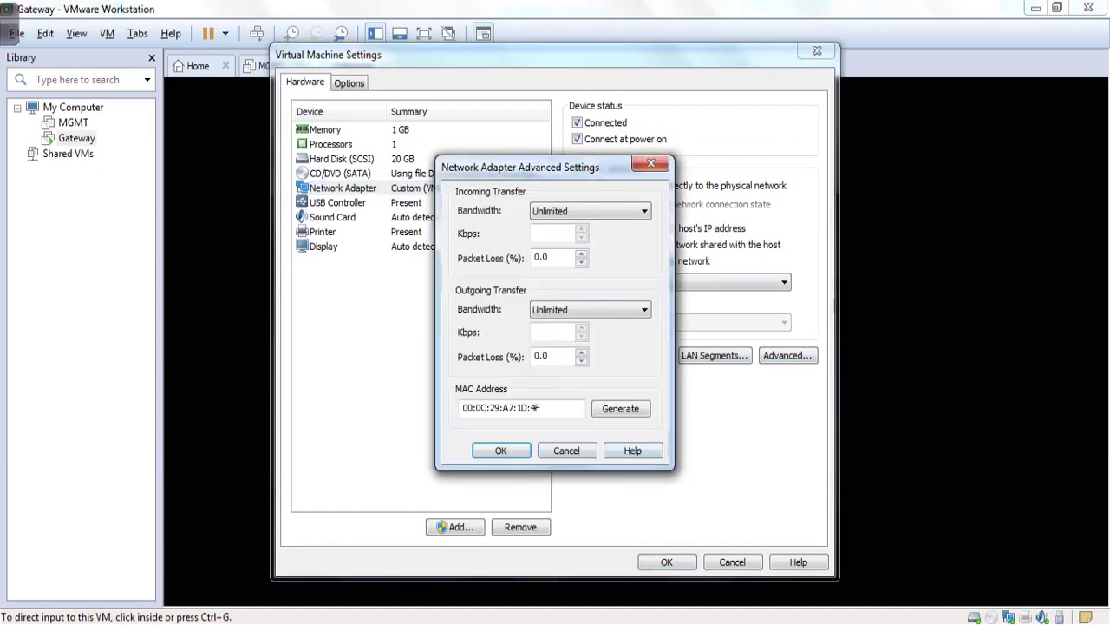
key("Escape")
key("Escape")
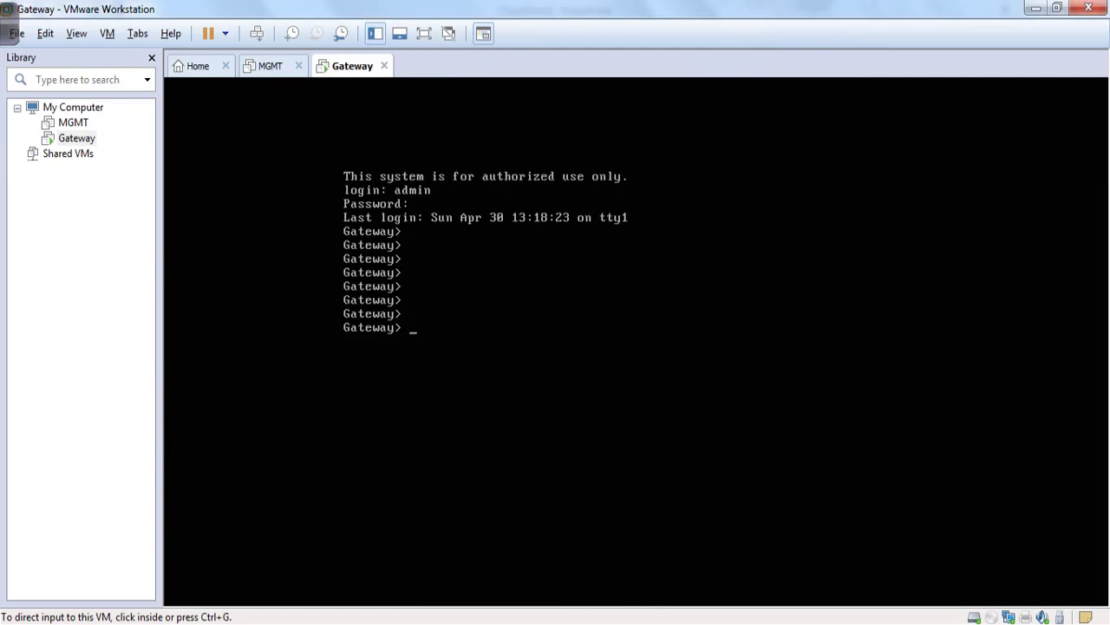
left_click(45, 33)
- Review VMnet0, VMnet1 and VMnet8, then add and apply host-only VMnet2 on 192.168.133.0
left_click(95, 115)
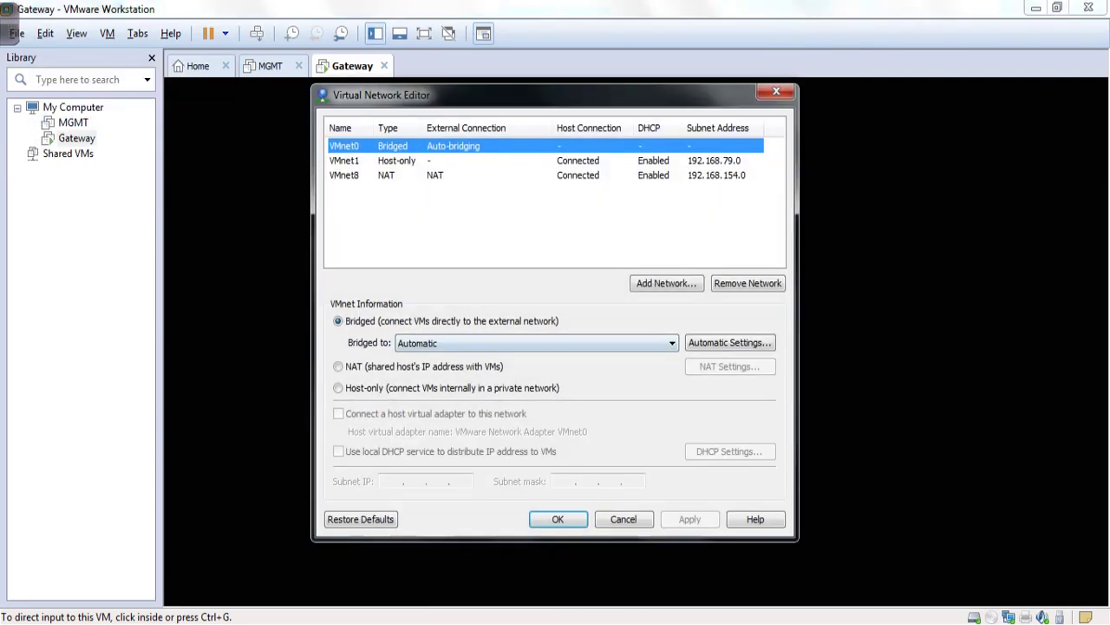
left_click(344, 175)
left_click(344, 160)
left_click(344, 146)
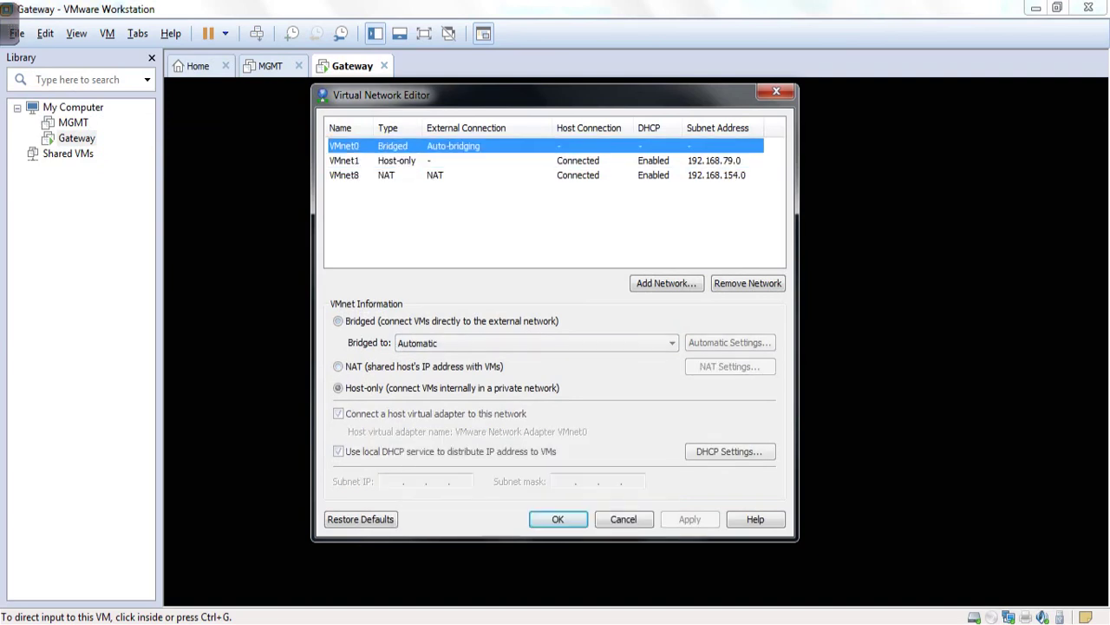
left_click(666, 283)
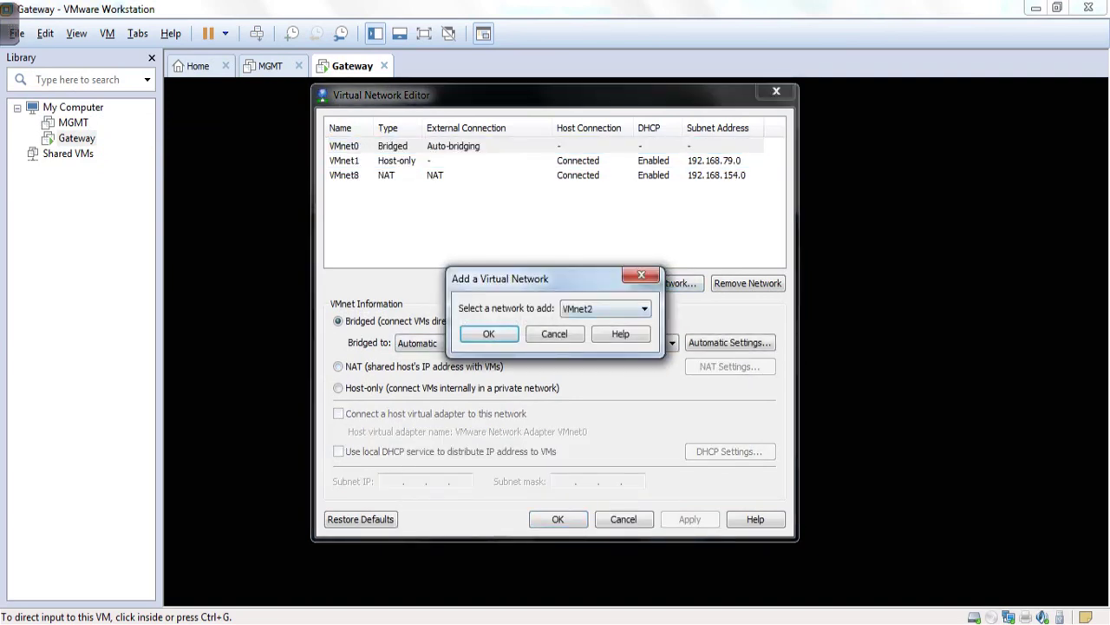
left_click(491, 333)
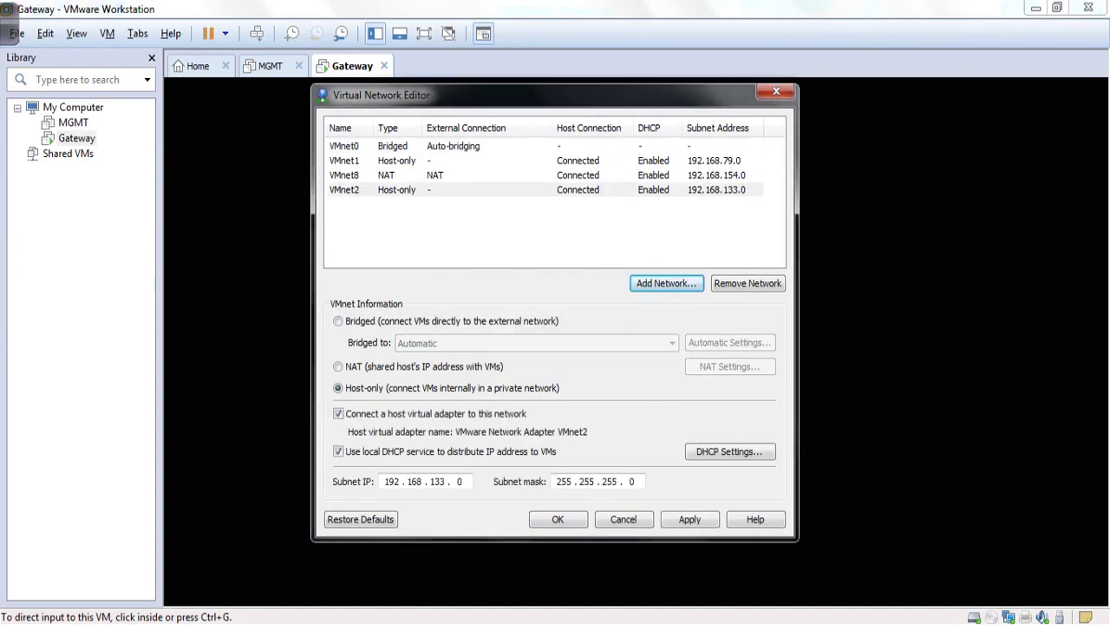
left_click(690, 519)
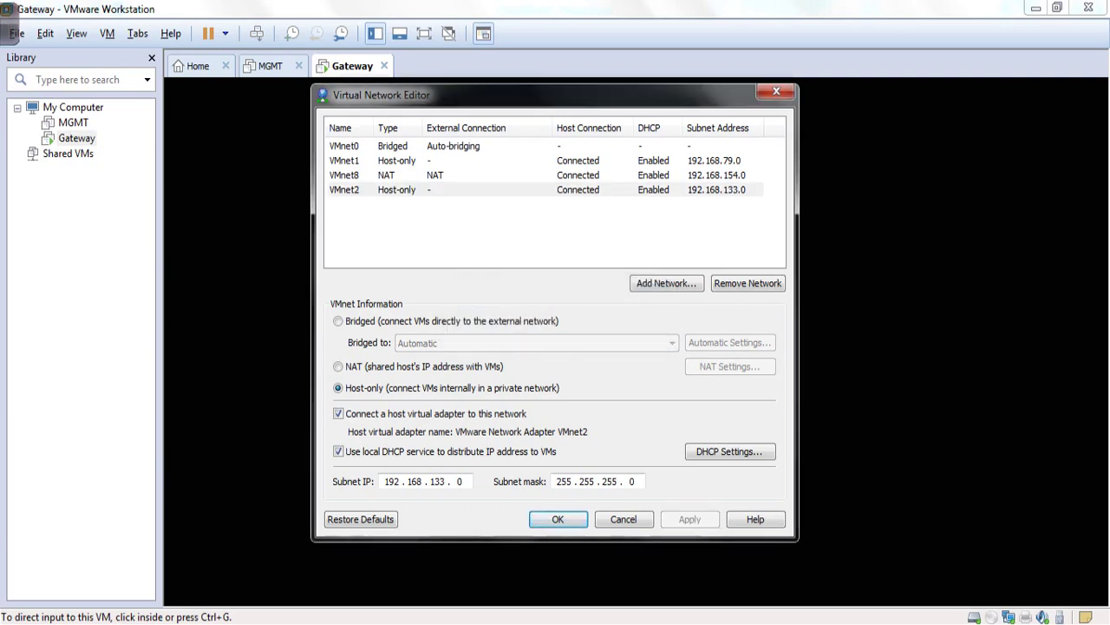
key("Return")
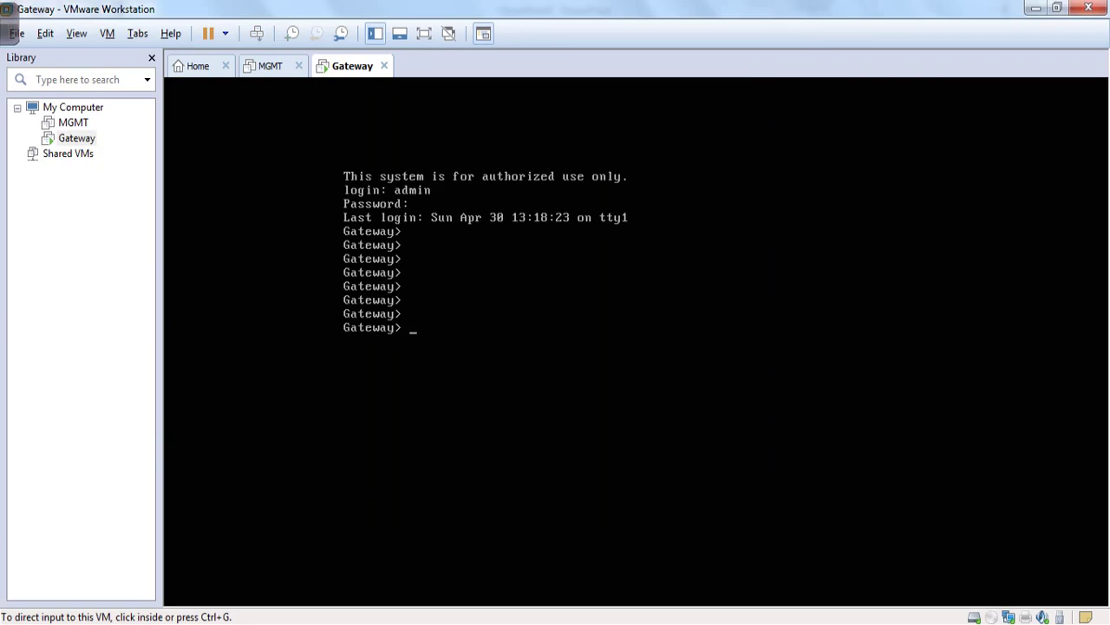
- Briefly switch the Gateway's network adapter to VMnet2, then revert it to VMnet1
right_click(991, 617)
left_click(1036, 602)
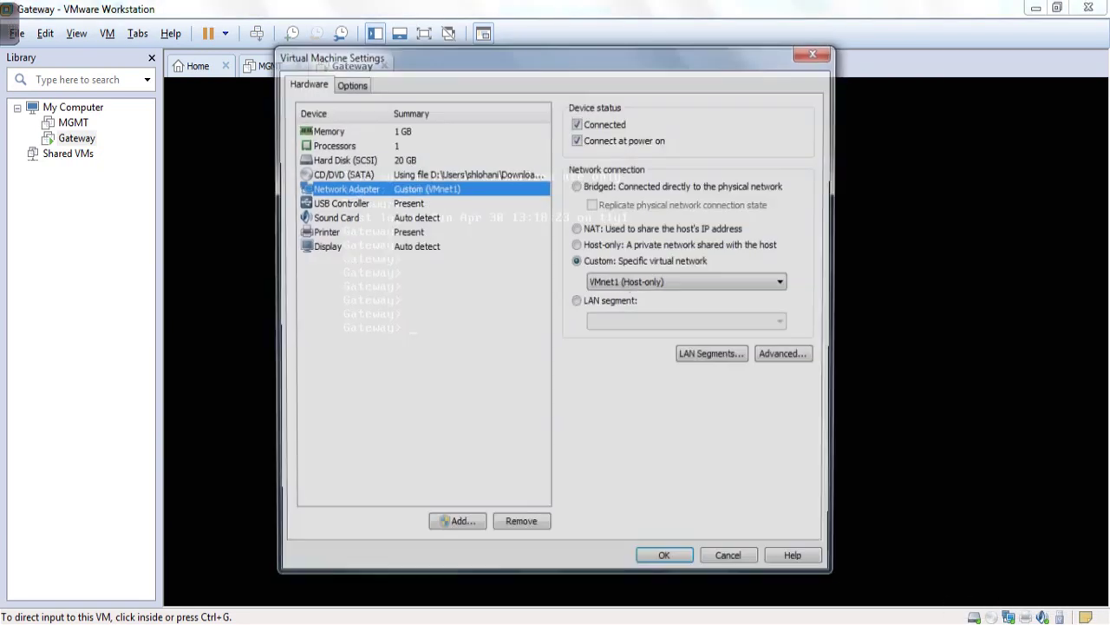
left_click(685, 282)
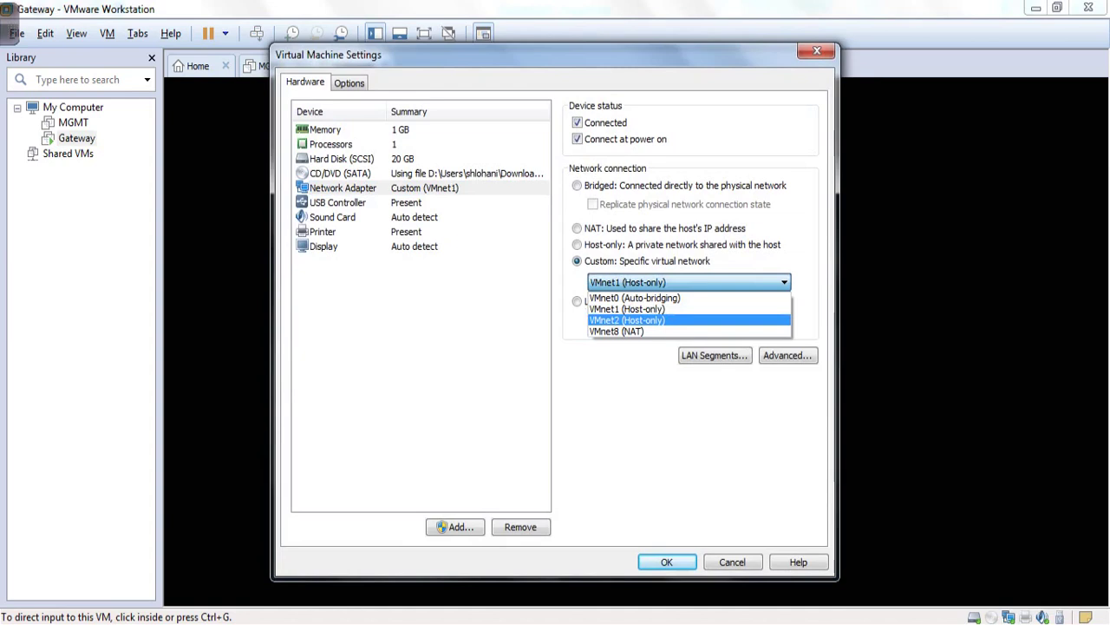
left_click(642, 320)
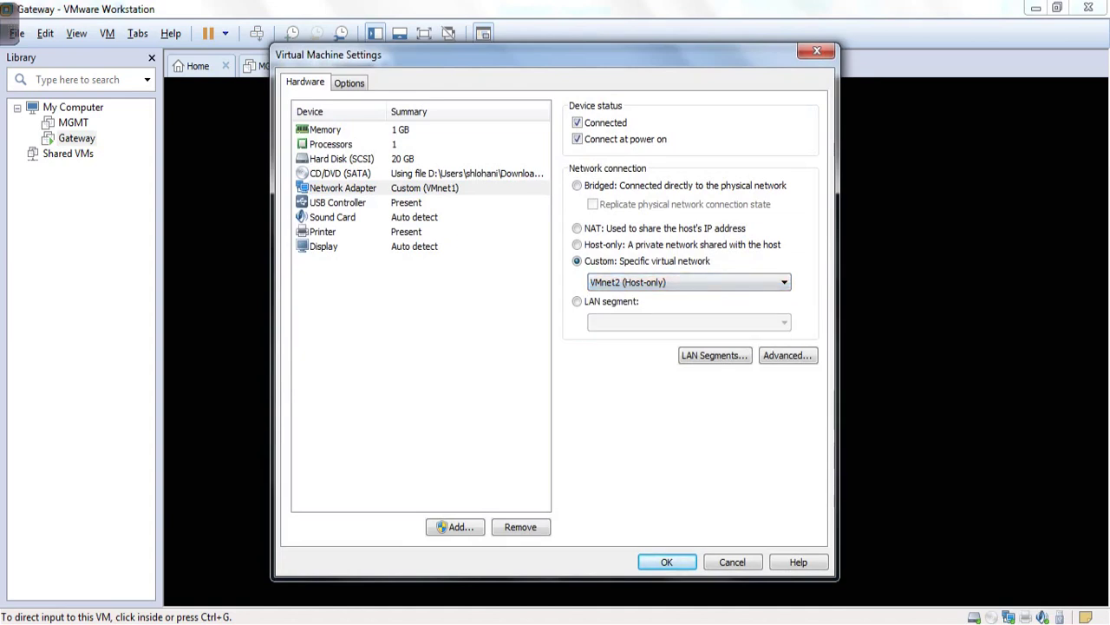
left_click(624, 314)
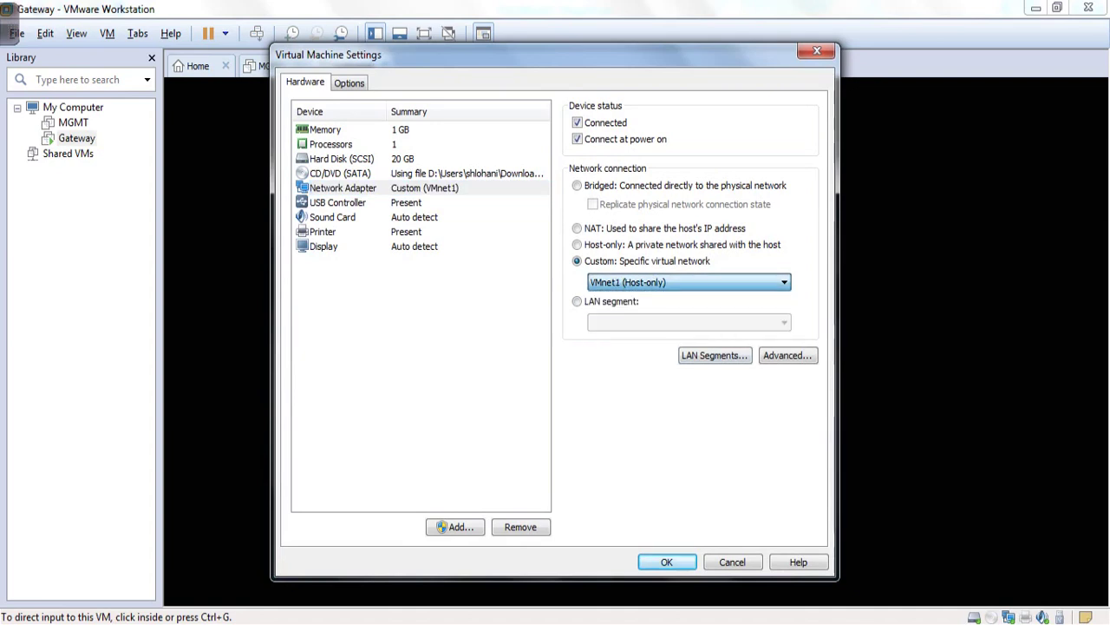
key("Return")
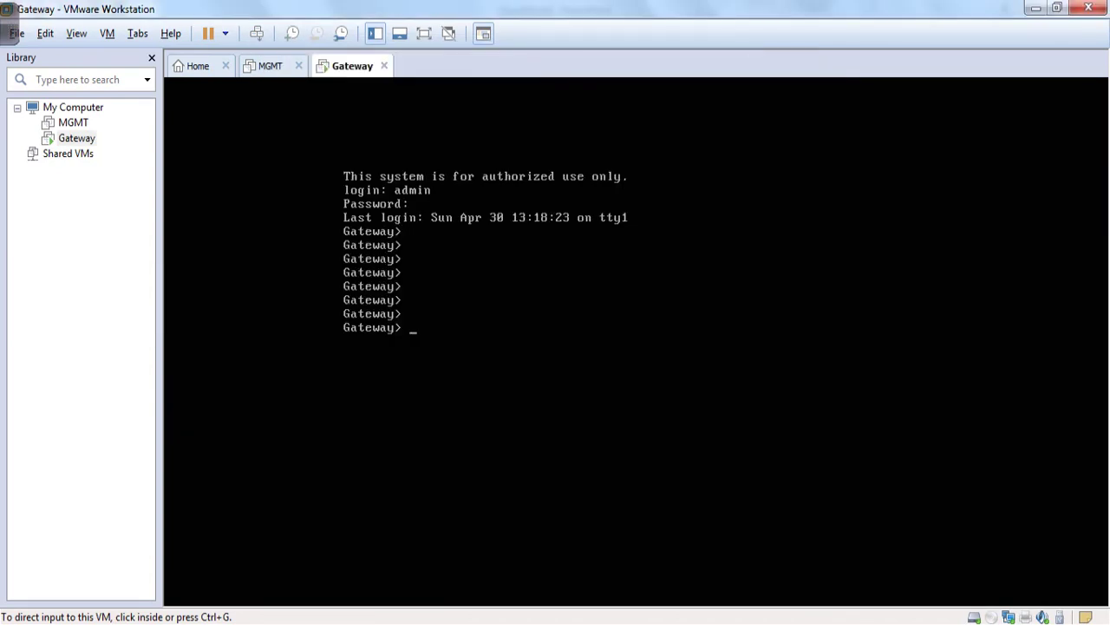
- Reopen the Gateway's hardware settings and launch the Add Hardware Wizard
right_click(1008, 617)
left_click(1041, 599)
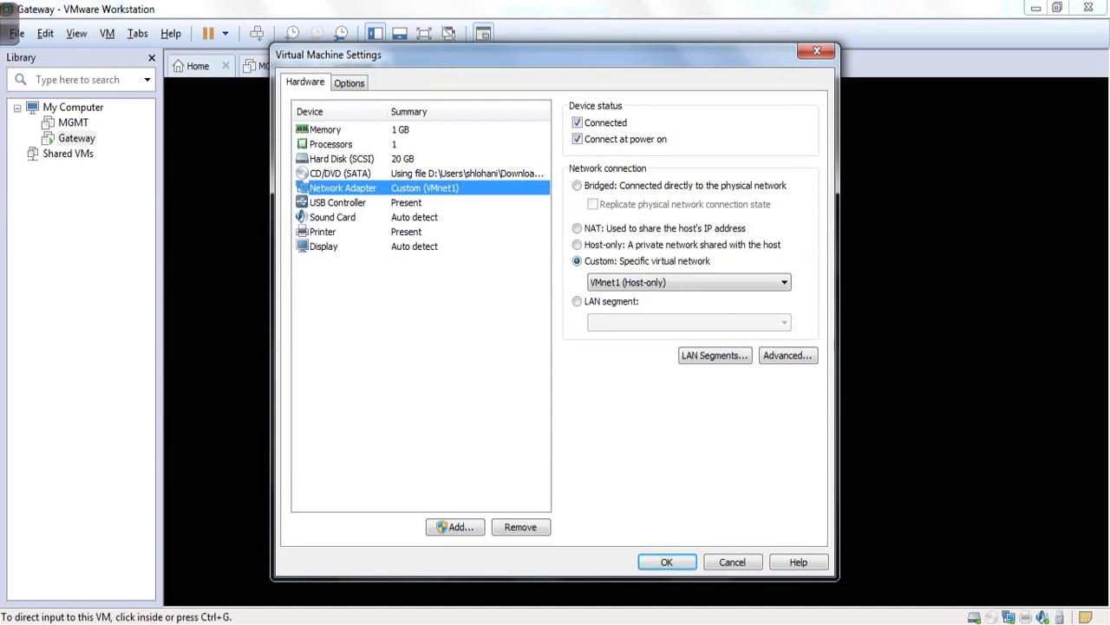
left_click(455, 527)
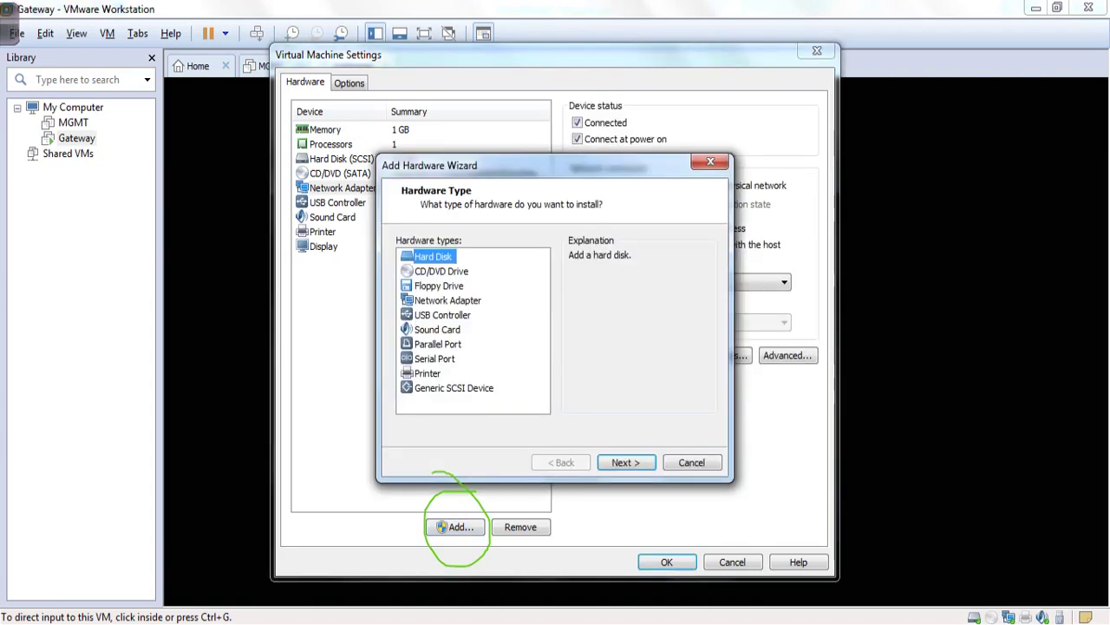
- Add a second network adapter through the wizard, set as host-only
left_click(447, 301)
left_click(626, 463)
left_click(398, 314)
key("Return")
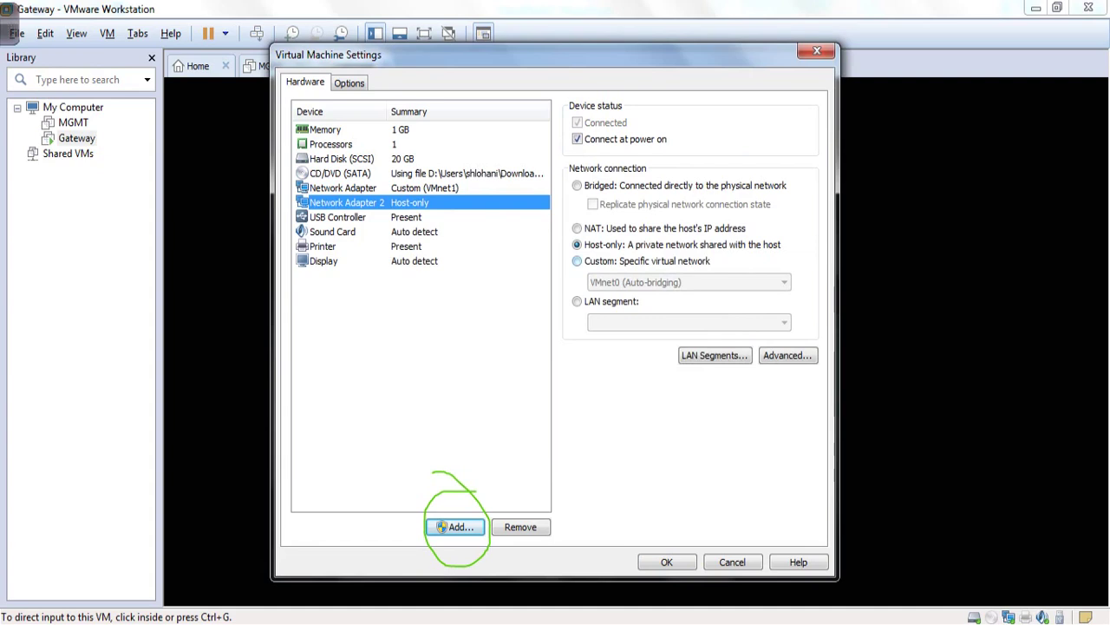
- Connect the new adapter to custom VMnet2 (Host-only), save, and reopen the VM settings
left_click(577, 260)
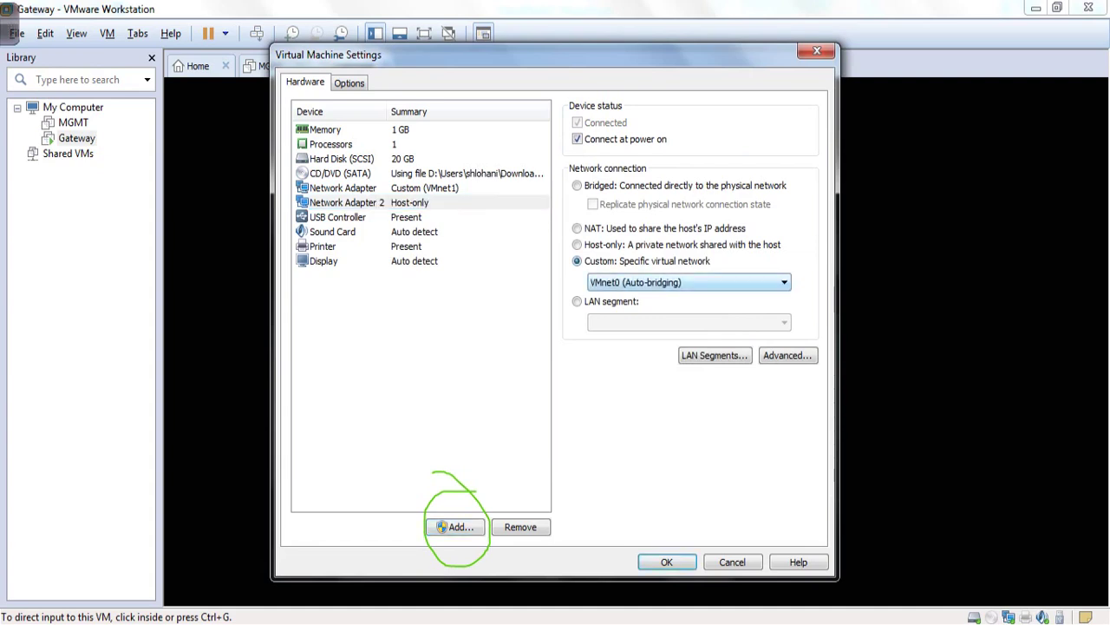
left_click(688, 282)
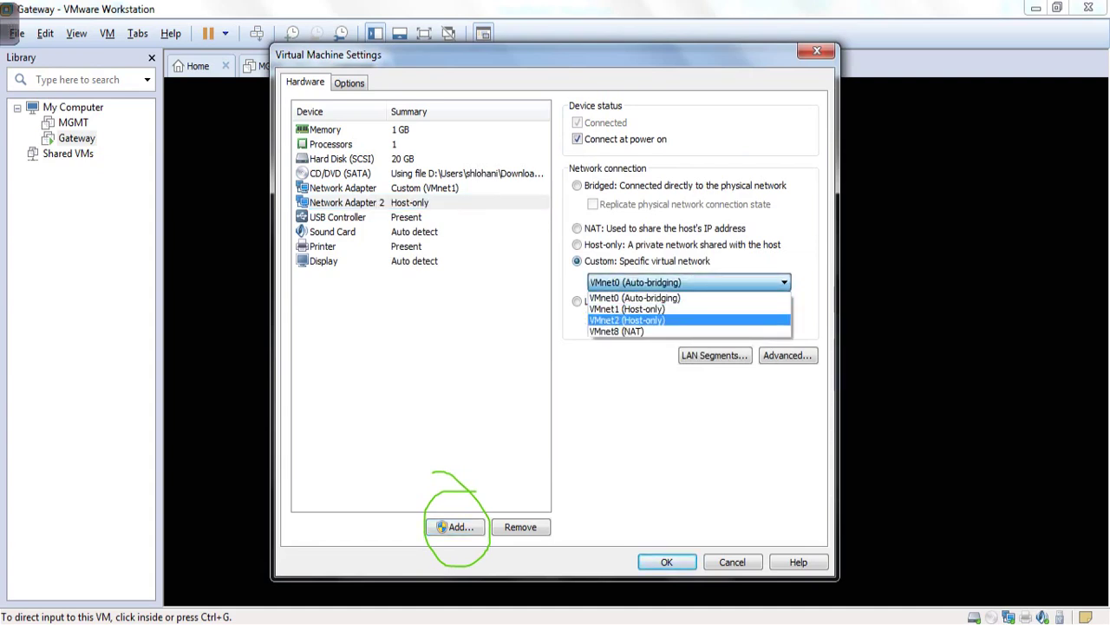
left_click(626, 320)
key("Return")
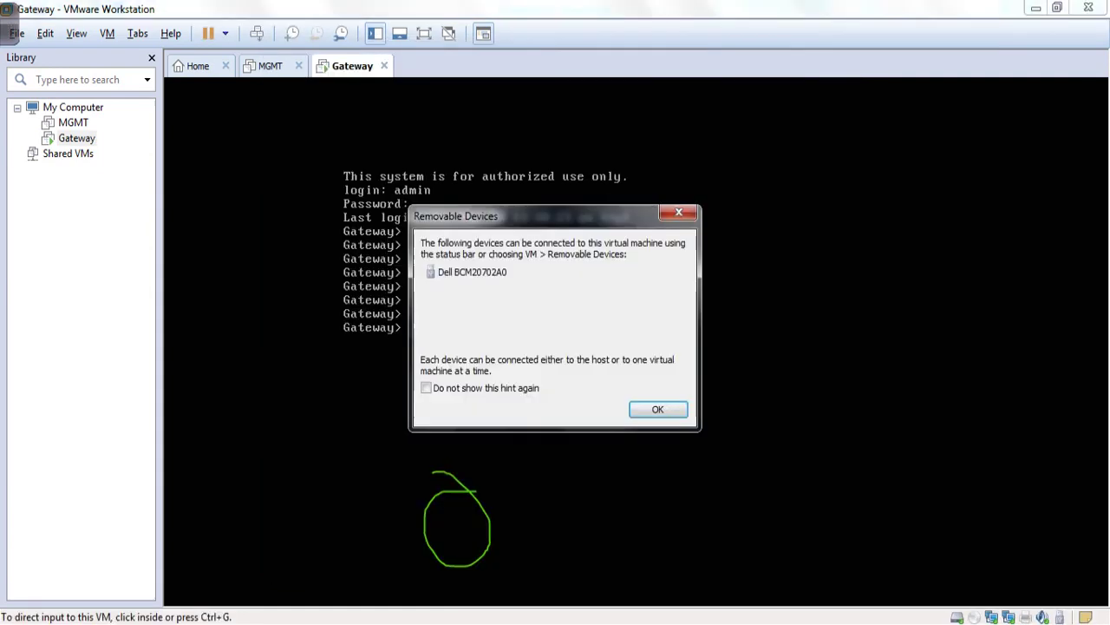
key("Return")
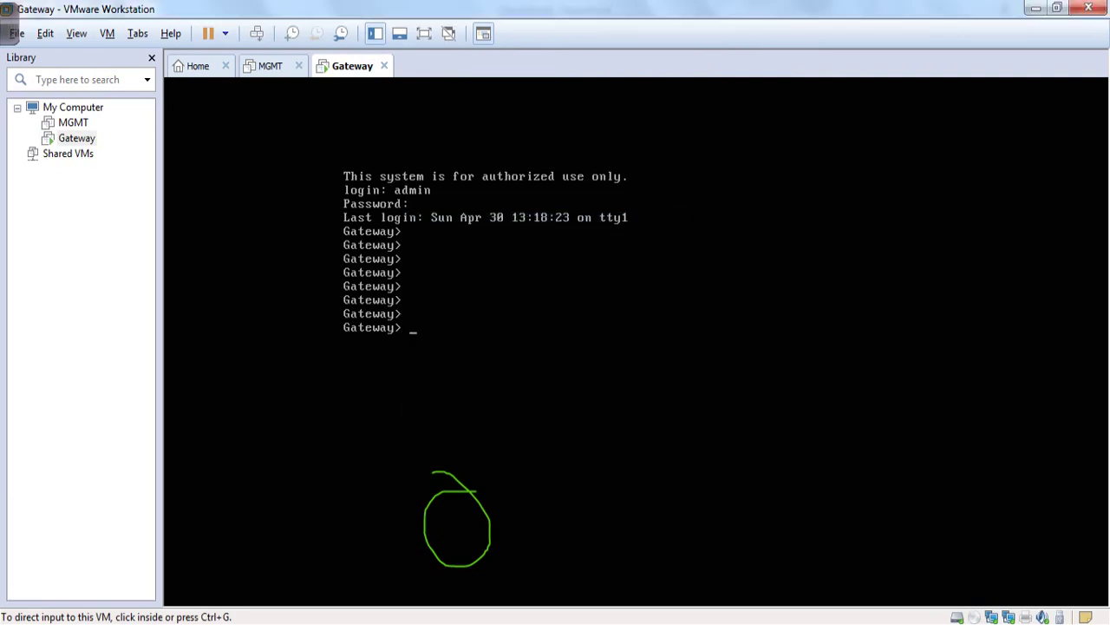
right_click(992, 617)
left_click(1020, 605)
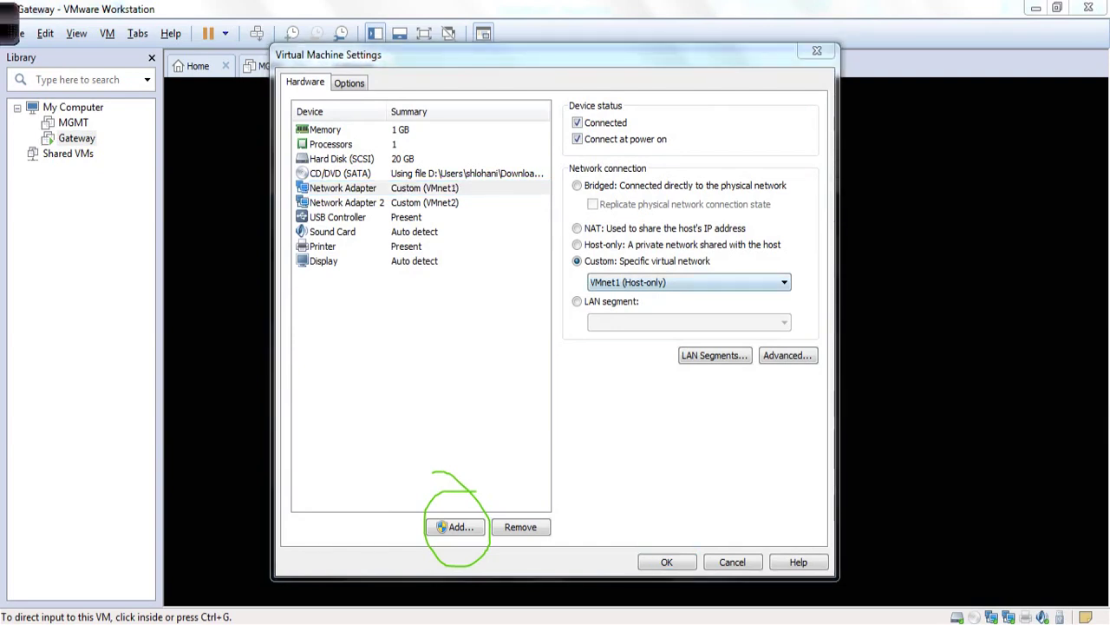
mouse_move(486, 178)
left_mouse_down()
mouse_move(489, 198)
mouse_move(521, 189)
mouse_move(477, 263)
mouse_move(499, 243)
left_mouse_up()
mouse_move(500, 245)
left_mouse_down()
mouse_move(499, 268)
mouse_move(536, 259)
left_mouse_up()
- Glance at the CheckPoint3 topology slide, then return to VMware and close the VM settings
mouse_move(476, 624)
left_click(386, 551)
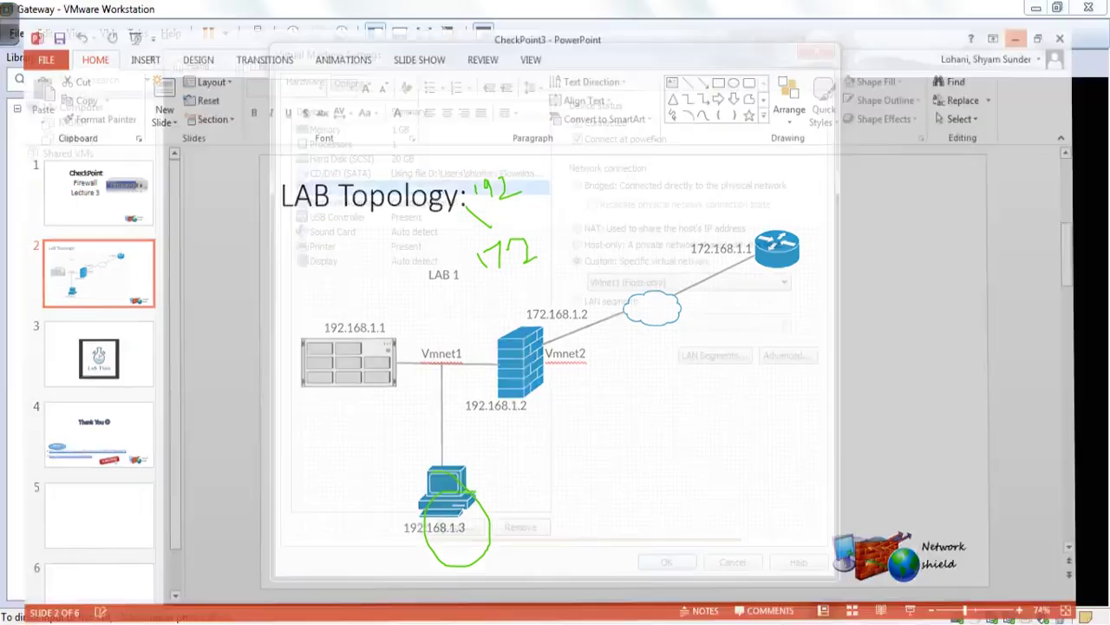
key("alt+Tab")
key("Escape")
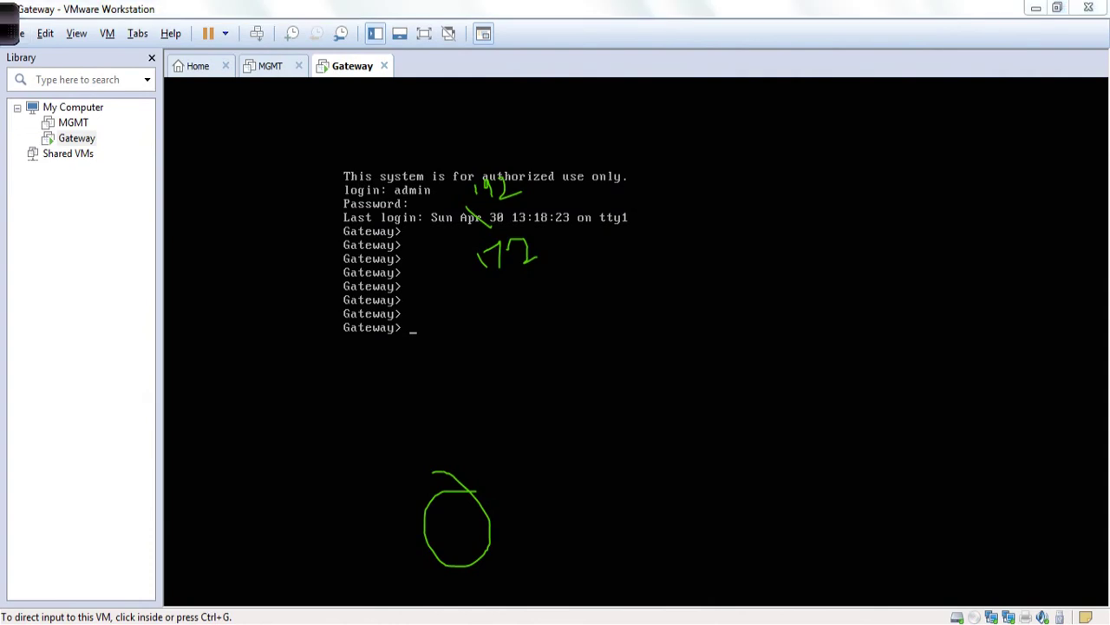
- At the Gateway> prompt, use 'set interface' completion to list interfaces, showing only eth0 and lo
key("Escape")
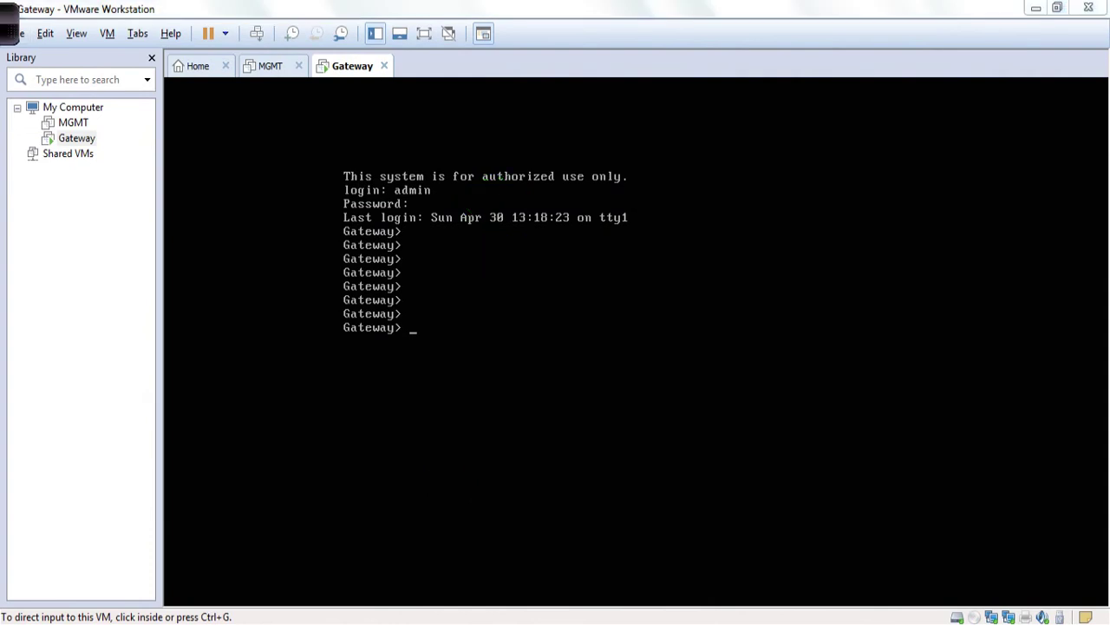
key("ctrl+g")
type("set inter")
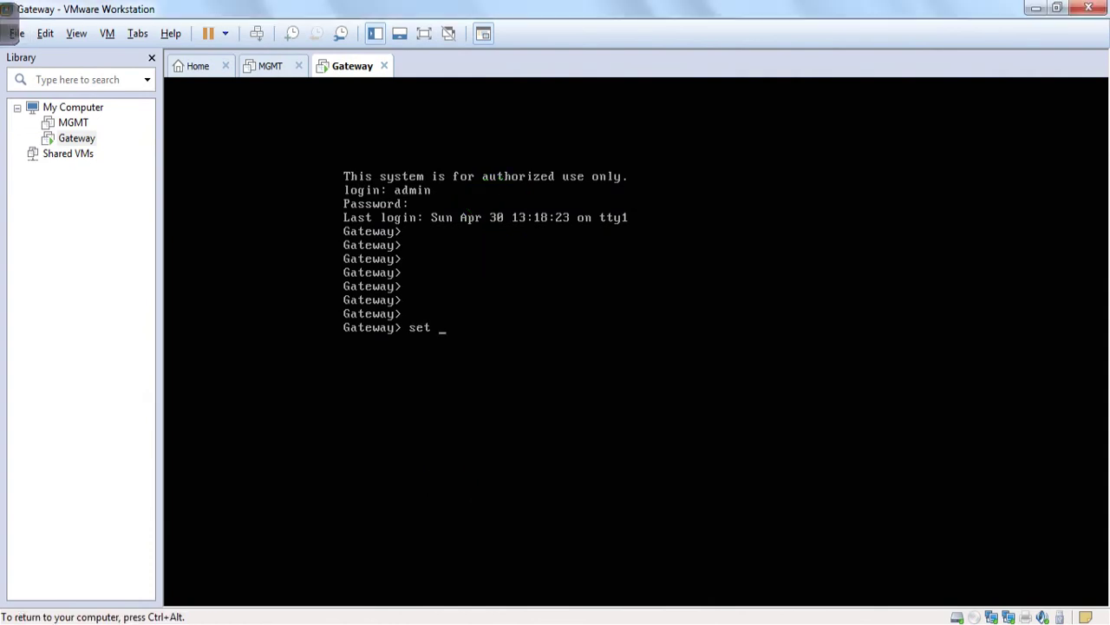
key("Tab")
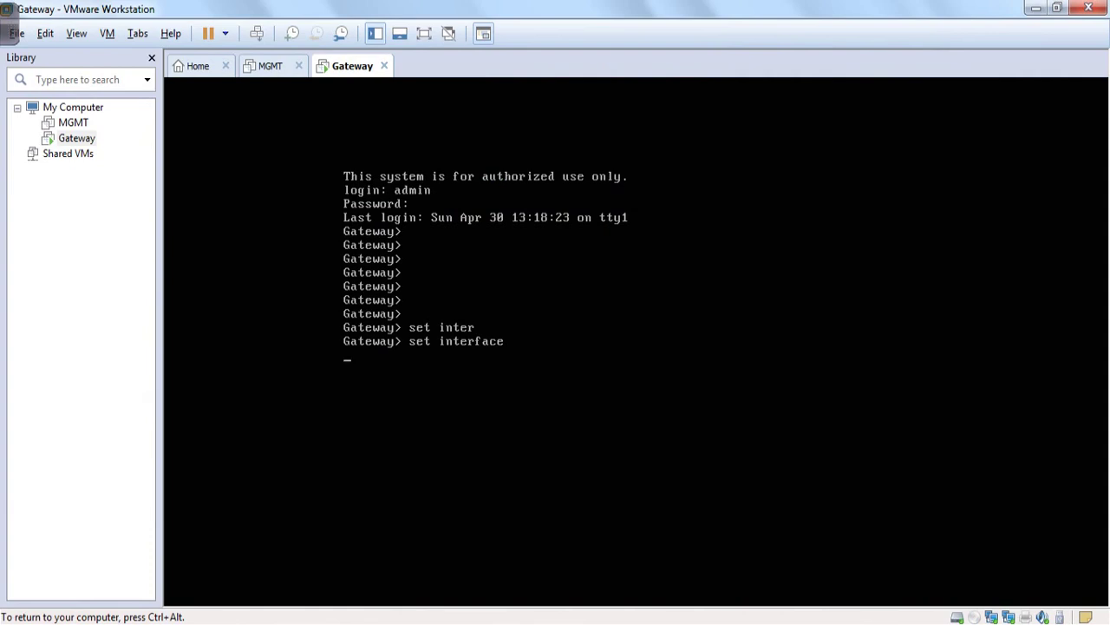
key("Tab")
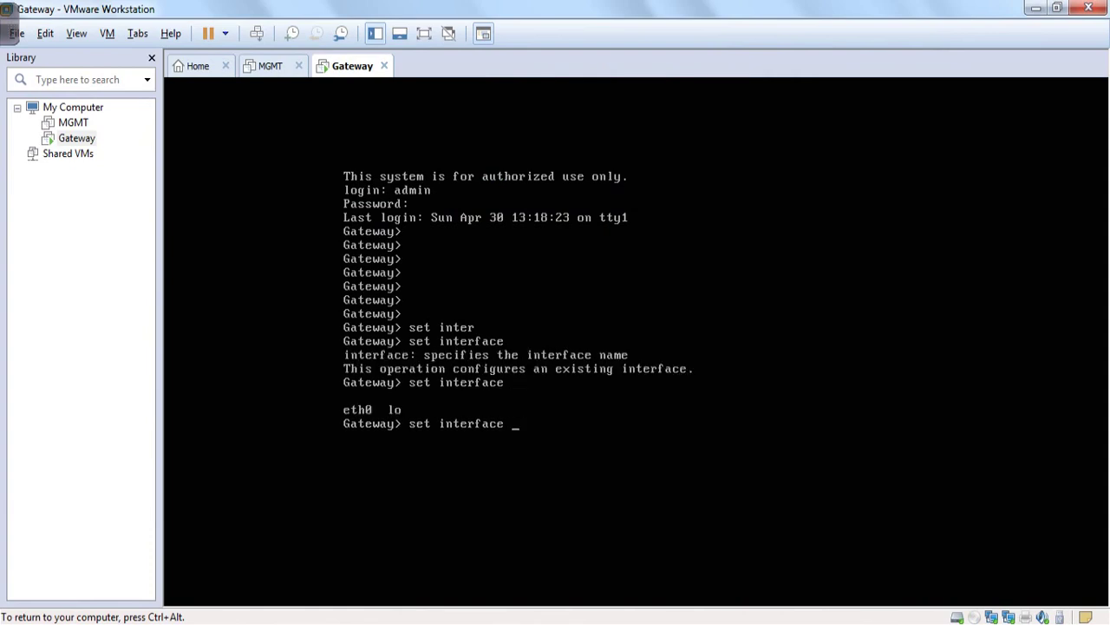
type("ETH")
key("Tab")
key("BackSpace")
key("BackSpace")
key("BackSpace")
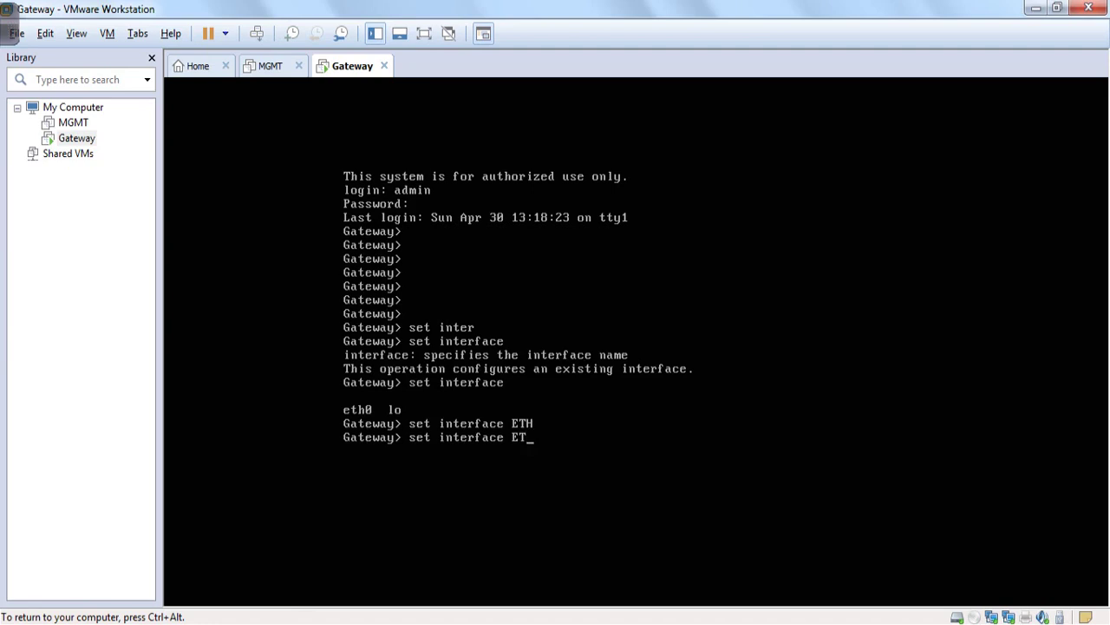
key("BackSpace")
key("BackSpace")
key("BackSpace")
key("BackSpace")
key("BackSpace")
key("BackSpace")
key("BackSpace")
key("BackSpace")
key("BackSpace")
key("BackSpace")
key("BackSpace")
key("BackSpace")
key("BackSpace")
key("BackSpace")
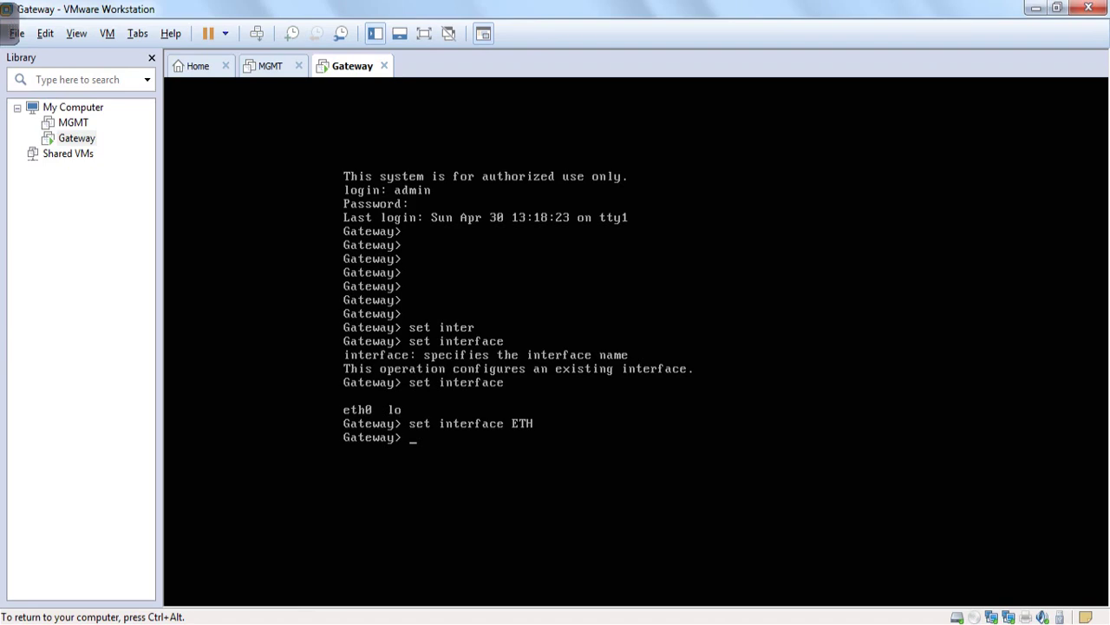
key("ctrl+alt")
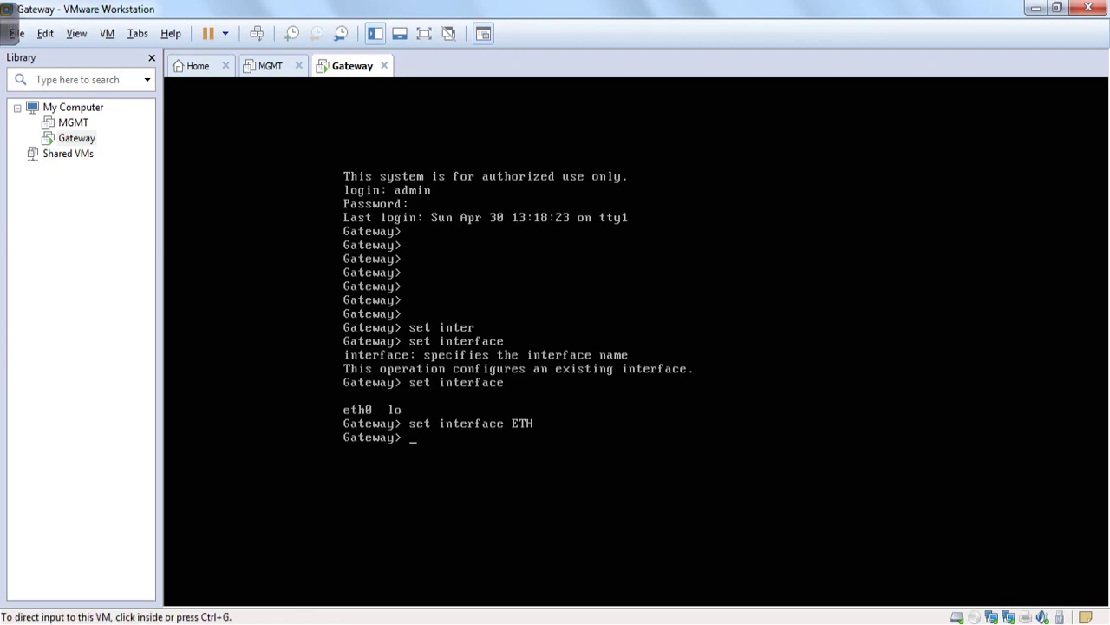
right_click(351, 67)
- Restart the Gateway guest through Power > Restart Guest and confirm the restart
mouse_move(434, 103)
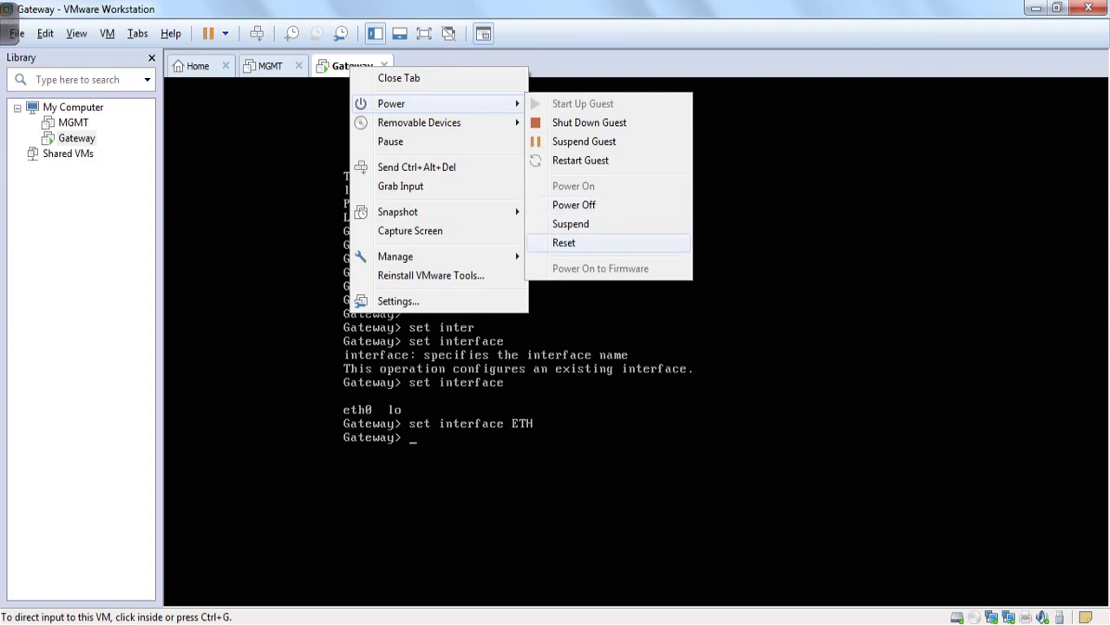
key("Return")
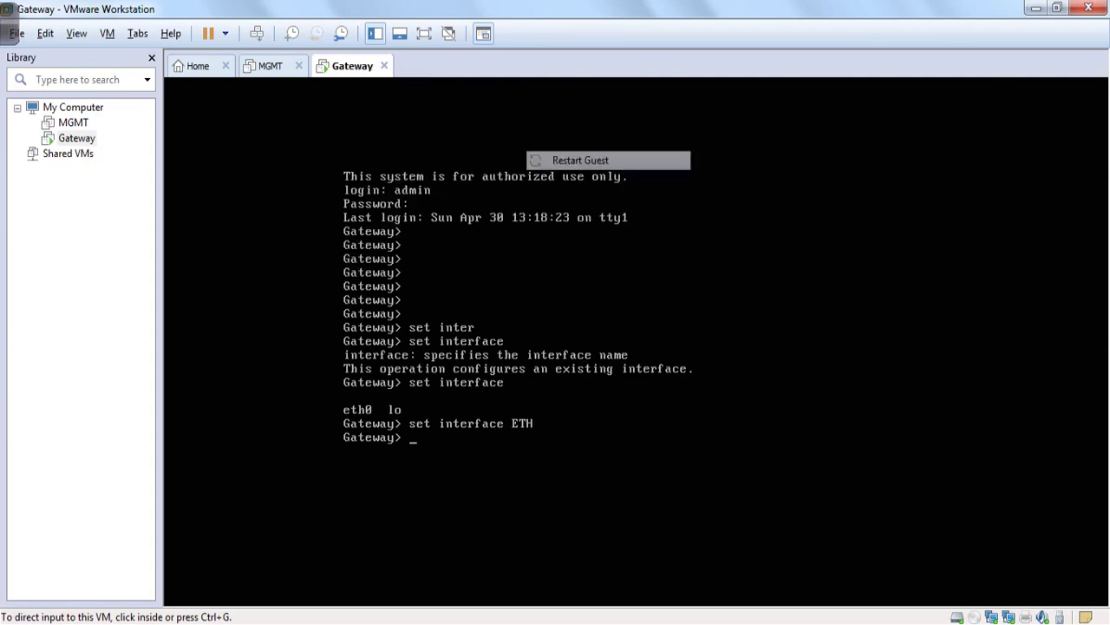
key("Return")
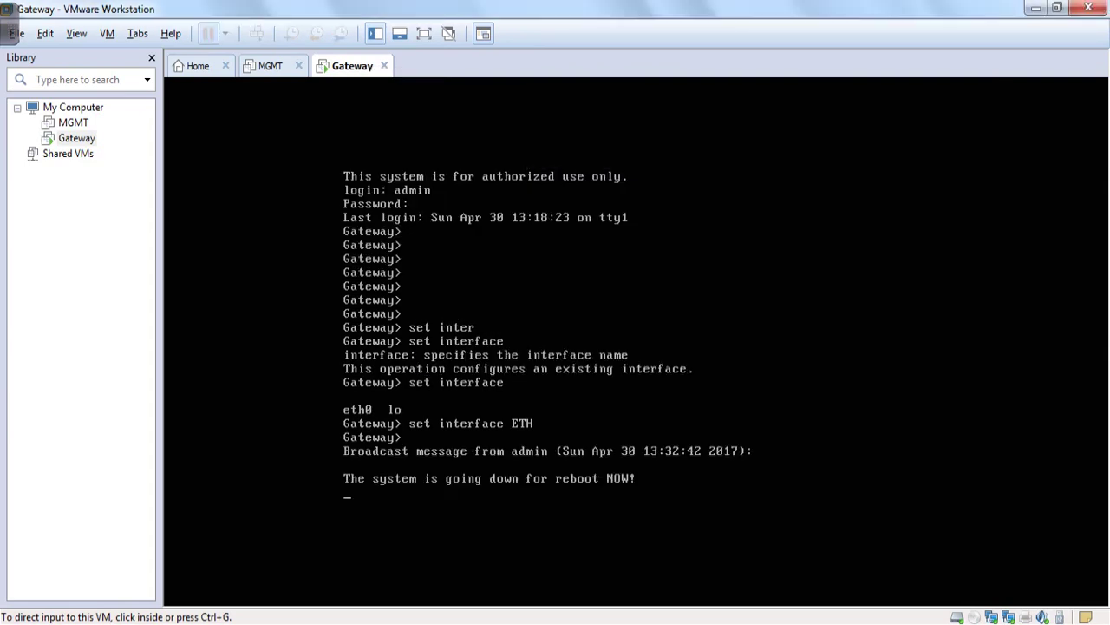
- Log back in at the Gateway console as admin with the account password
mouse_move(4, 33)
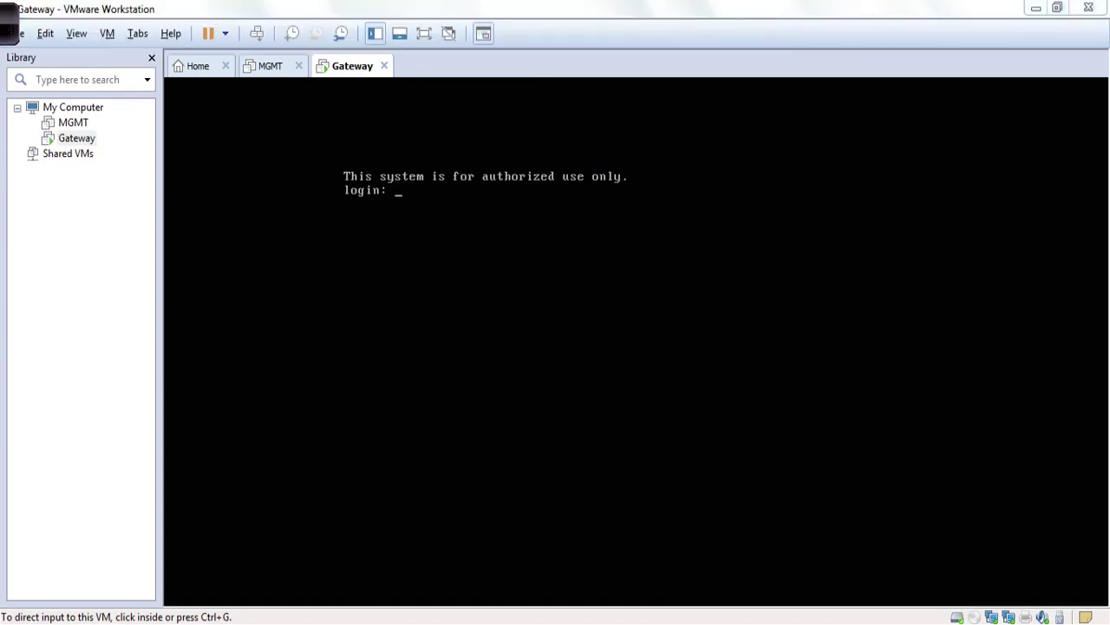
key("ctrl+g")
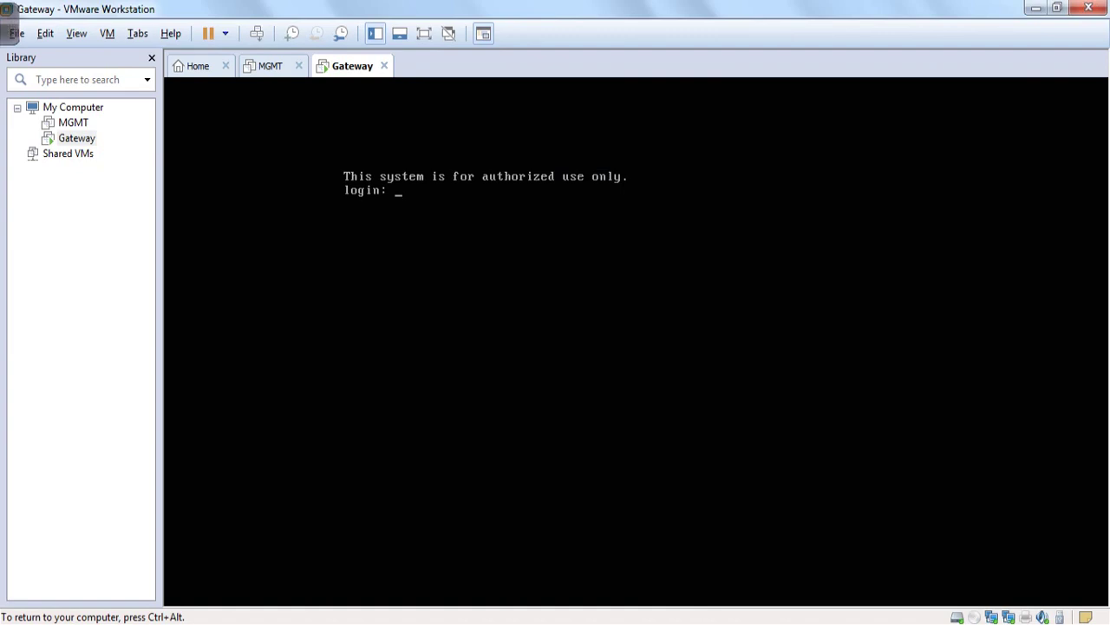
type("admin")
key("Return")
key("Return")
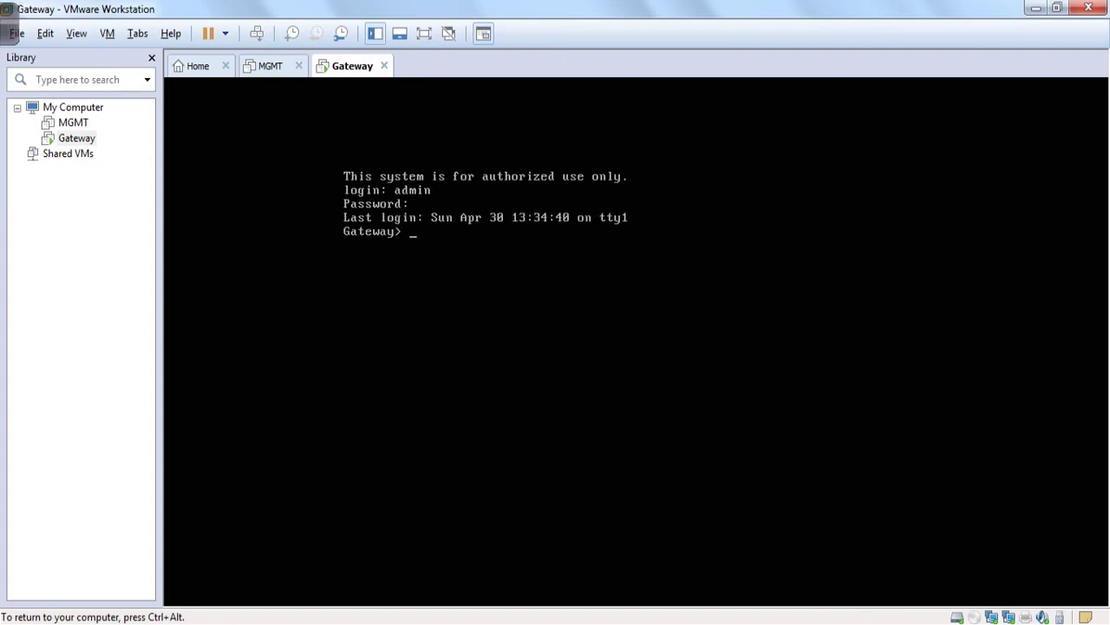
key("Return")
key("Return")
key("Return")
key("Return")
- Run set interface eth1 at the Gateway> prompt, confirming eth1 now appears among the interfaces
type("show")
key("BackSpace")
key("BackSpace")
key("BackSpace")
key("BackSpace")
key("BackSpace")
type("set interface")
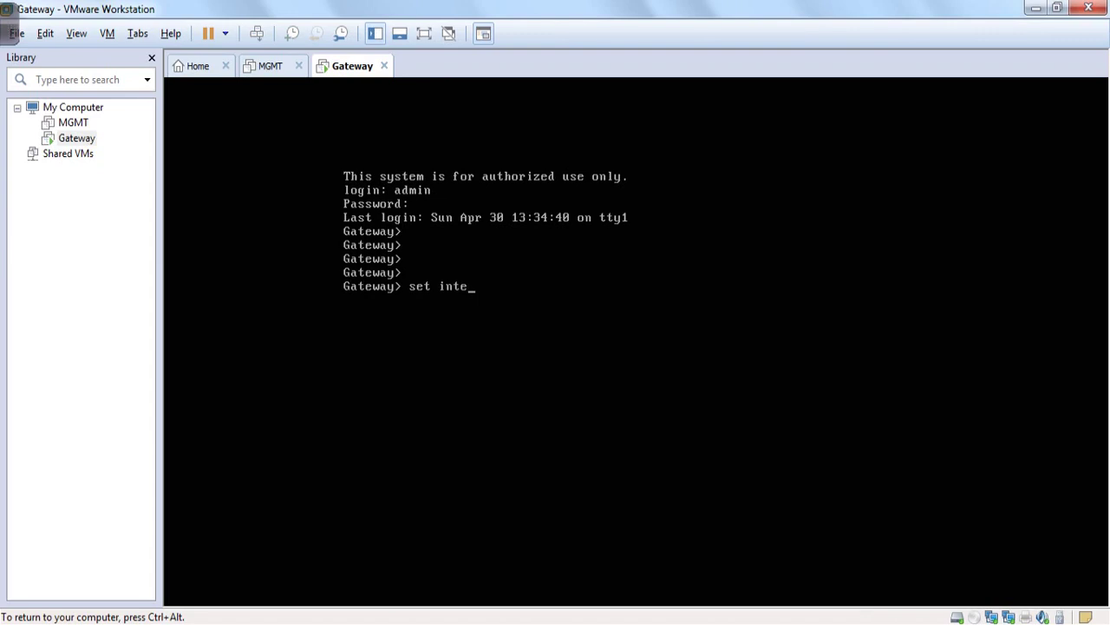
key("Tab")
key("Tab")
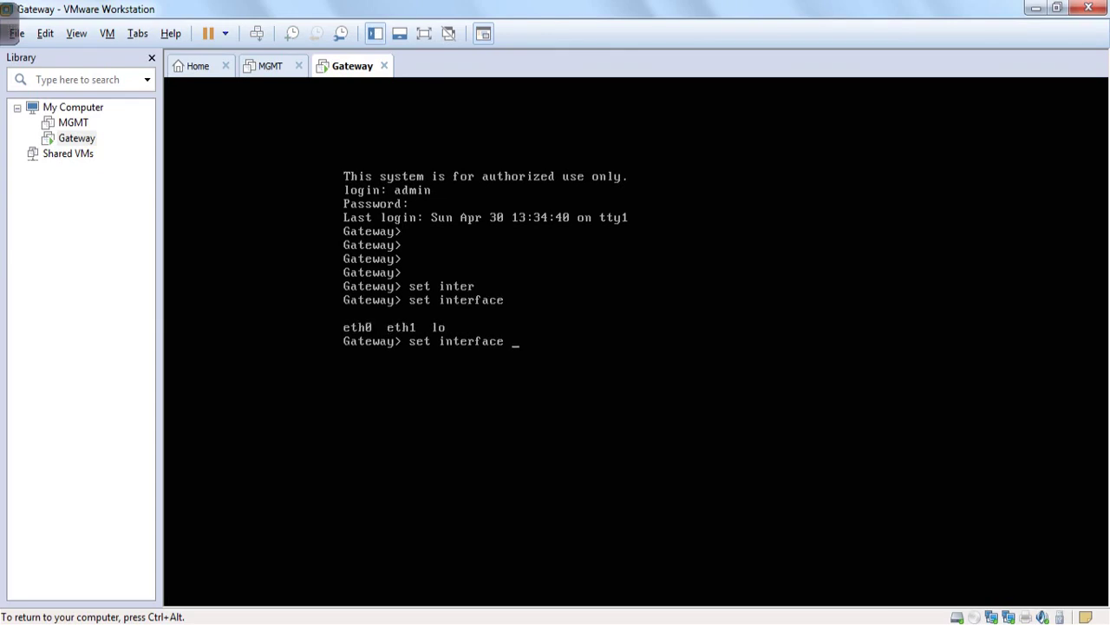
type("eth1")
key("Tab")
type("1")
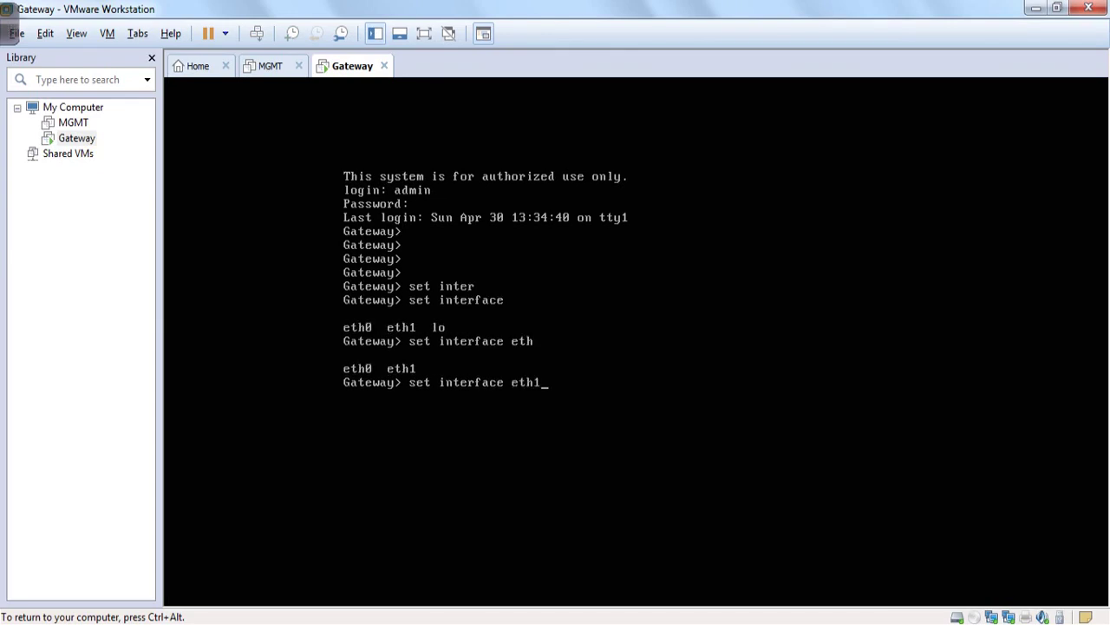
key("Return")
- Extend the recalled eth1 command to ipv4-address 172.168.1.2 subnet-mask
type("~")
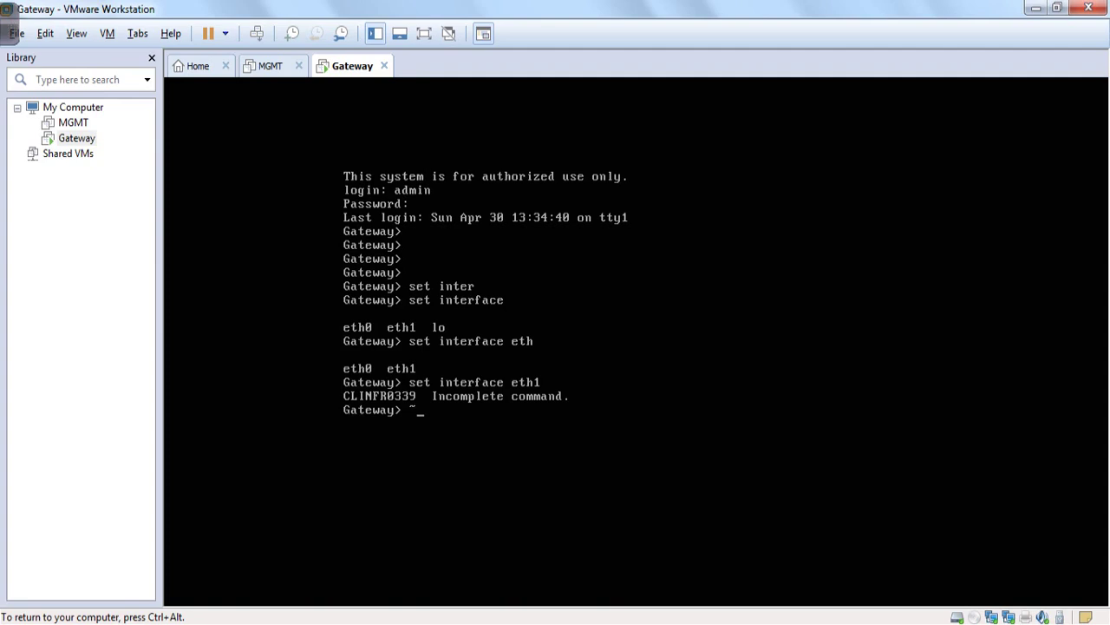
key("Up")
type("ipv")
key("Tab")
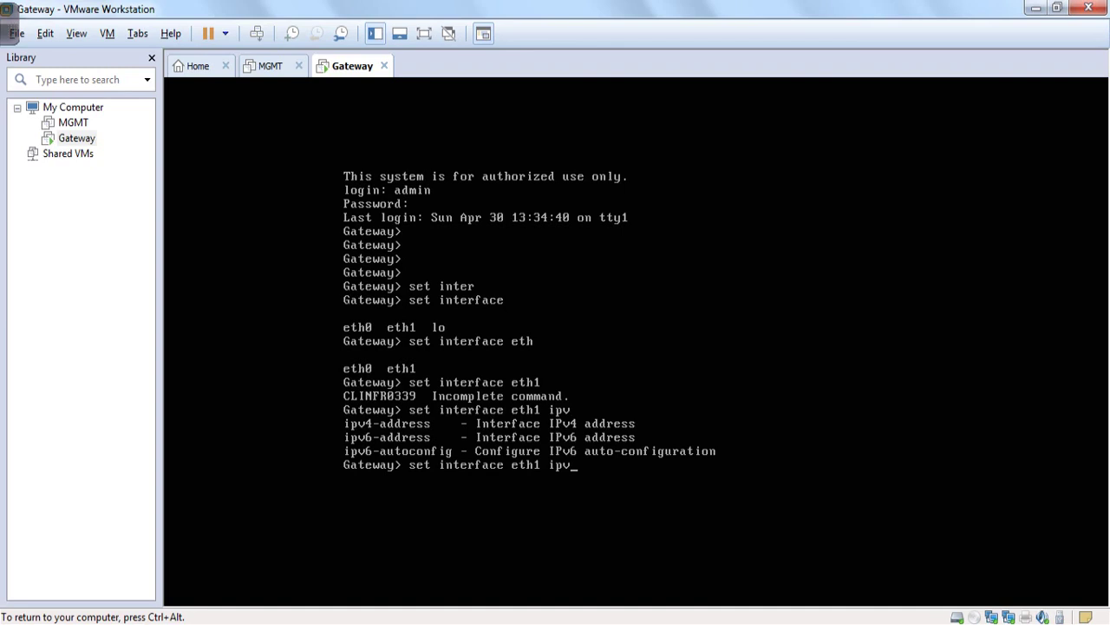
type("4-add")
key("Tab")
type("1")
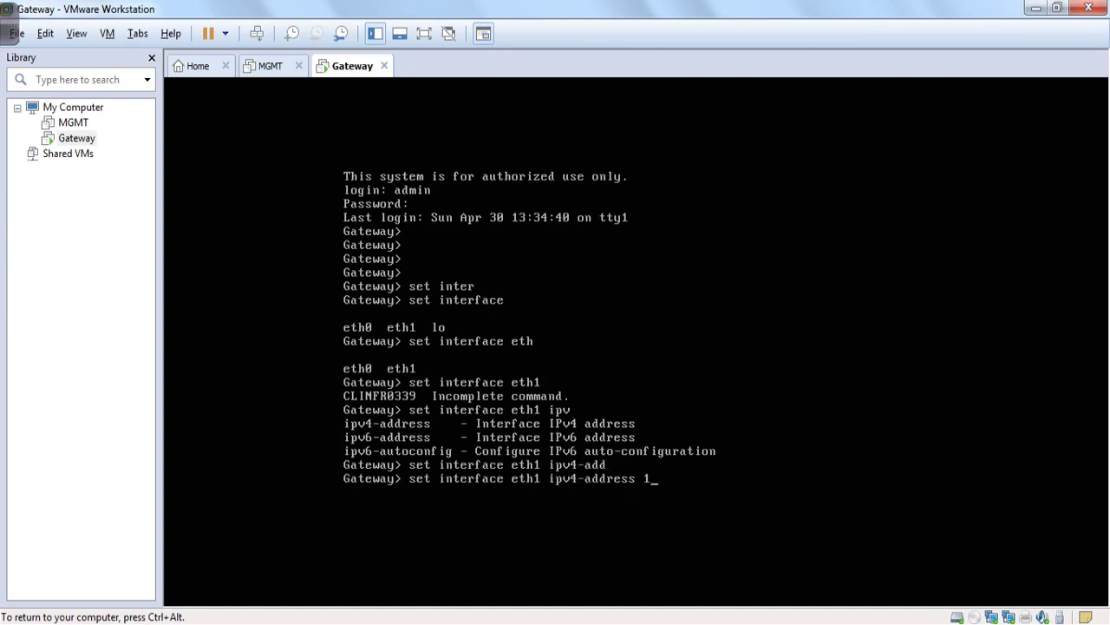
type("72.168.1.2 sub")
key("Tab")
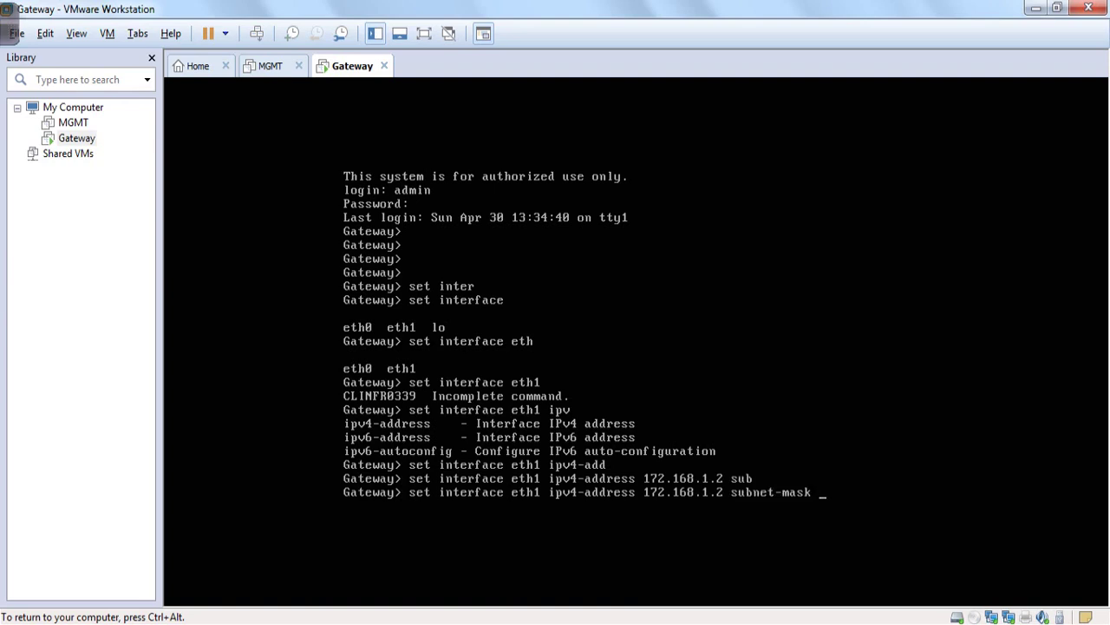